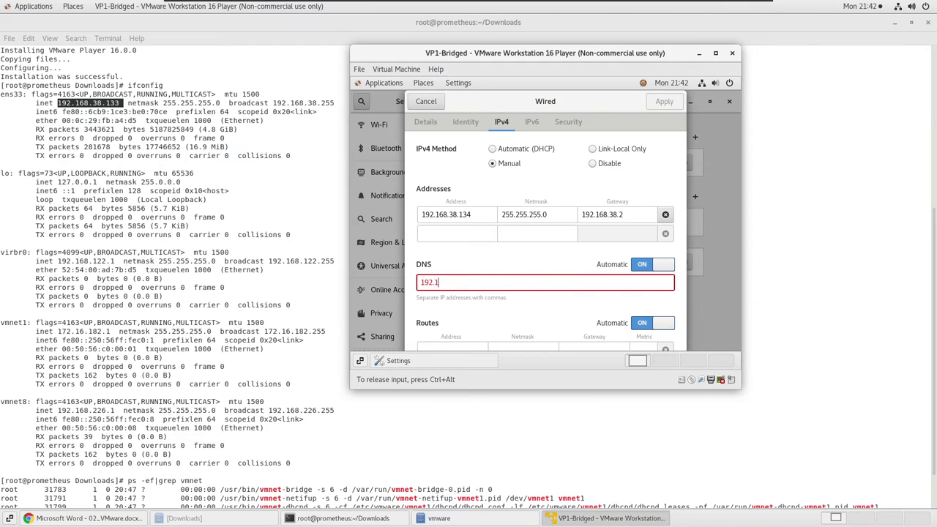
Enter DNS 192.168.38.2, apply the manual IPv4 settings and close the guest's network settings.
type("68.38.2")
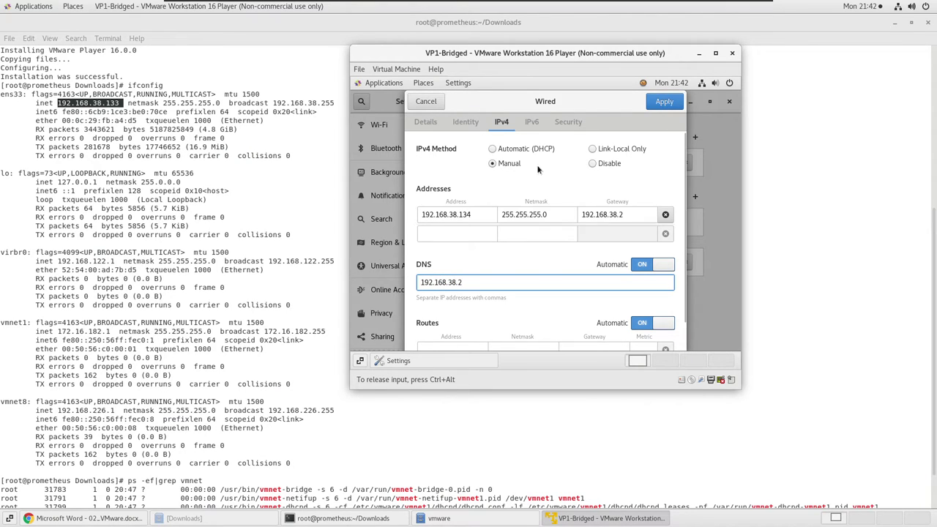
left_click(663, 101)
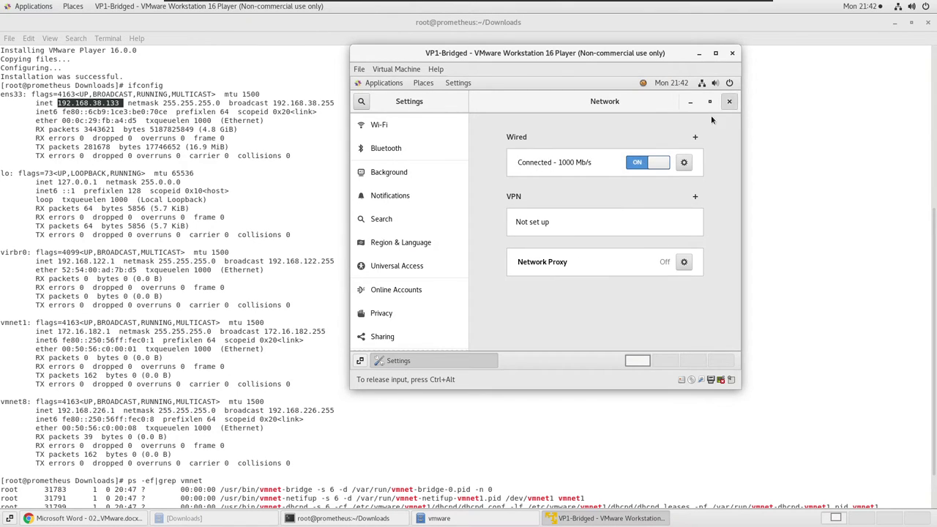
left_click(729, 102)
Open a terminal on the guest desktop and list its interfaces with ifconfig.
right_click(534, 193)
left_click(570, 285)
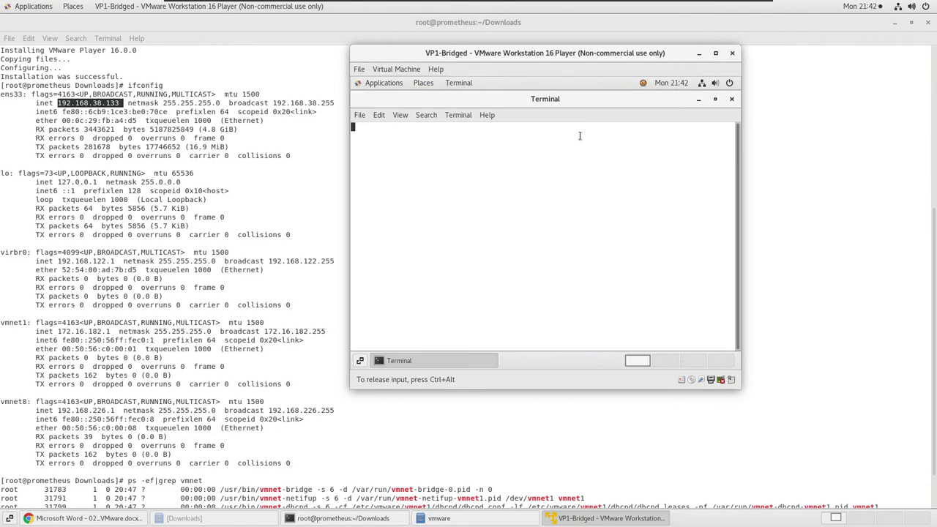
type("ifconfig")
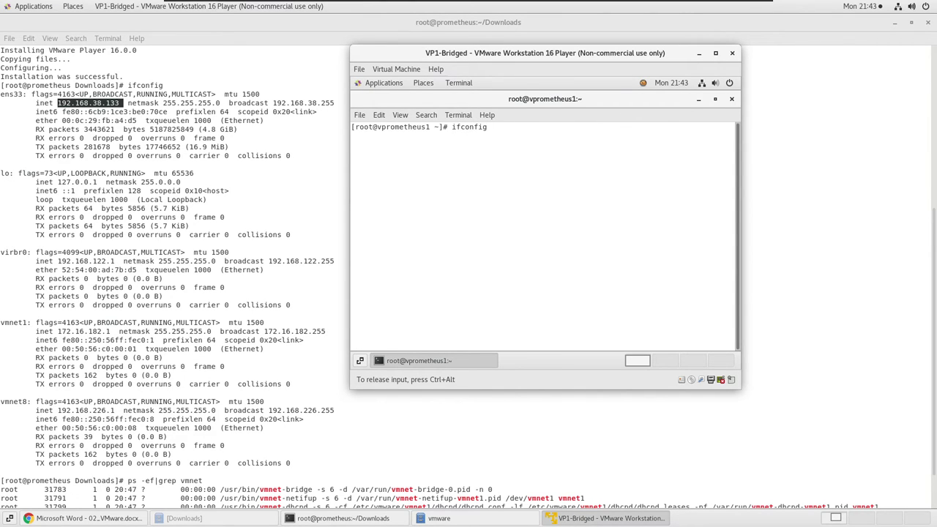
key("Return")
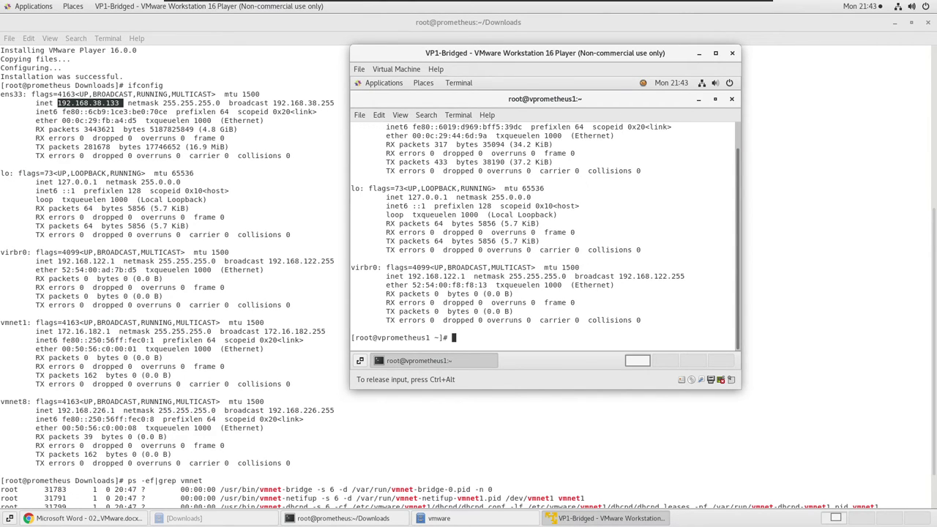
scroll(517, 244, "up", 2)
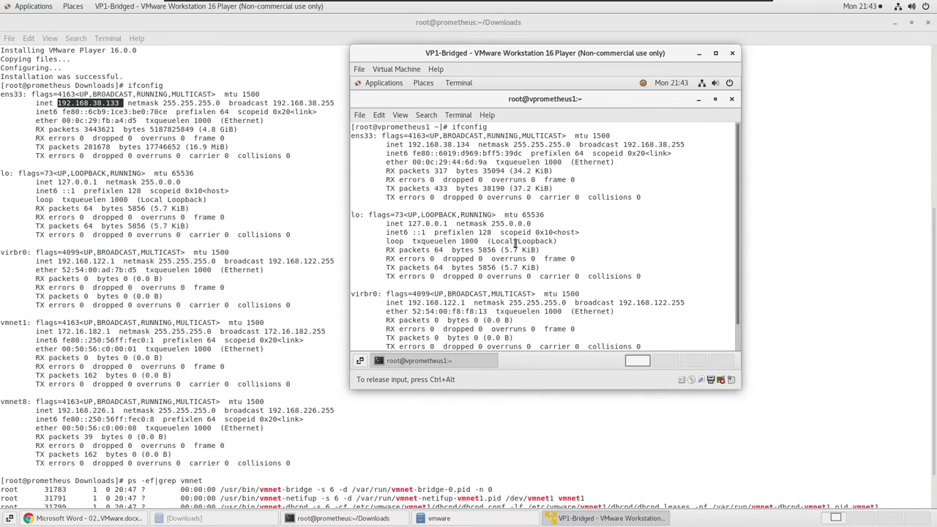
scroll(506, 207, "down", 1)
Ping google.com from the guest and stop it to see the statistics.
type("p")
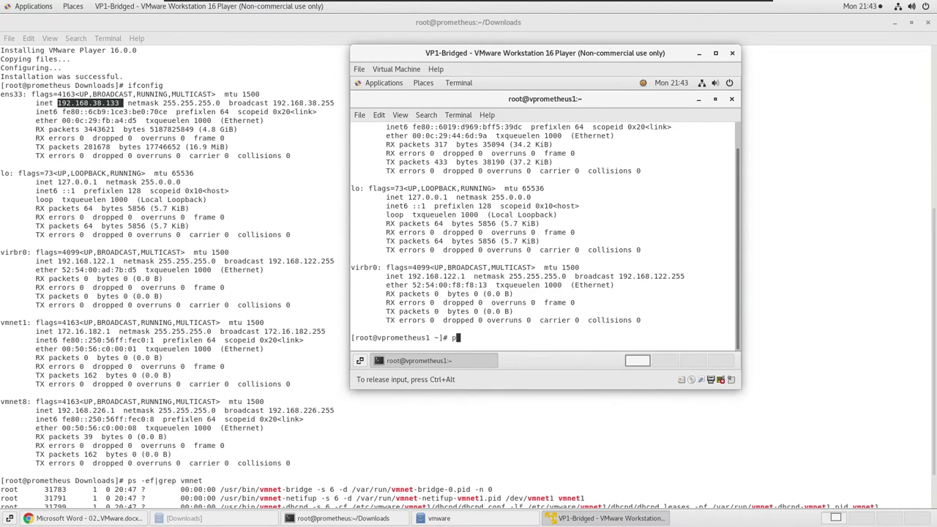
type("ing google.com")
key("Return")
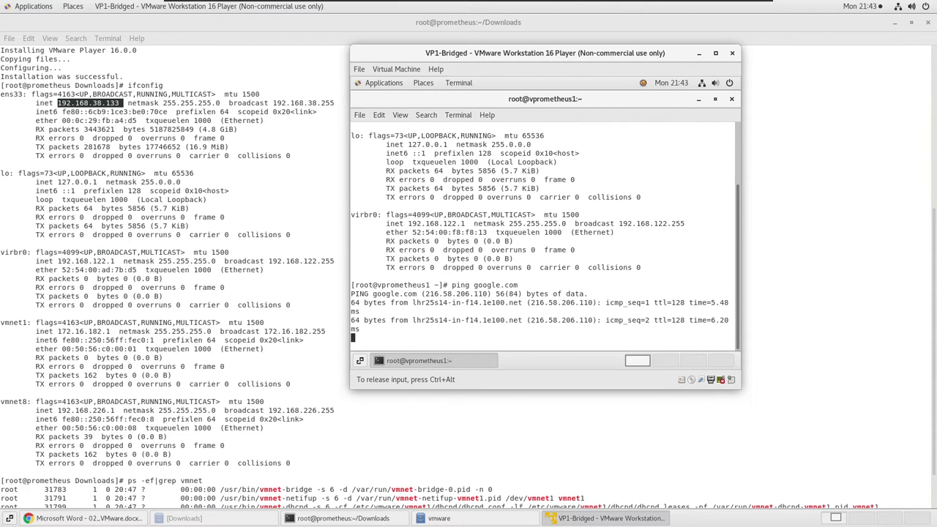
key("ctrl+c")
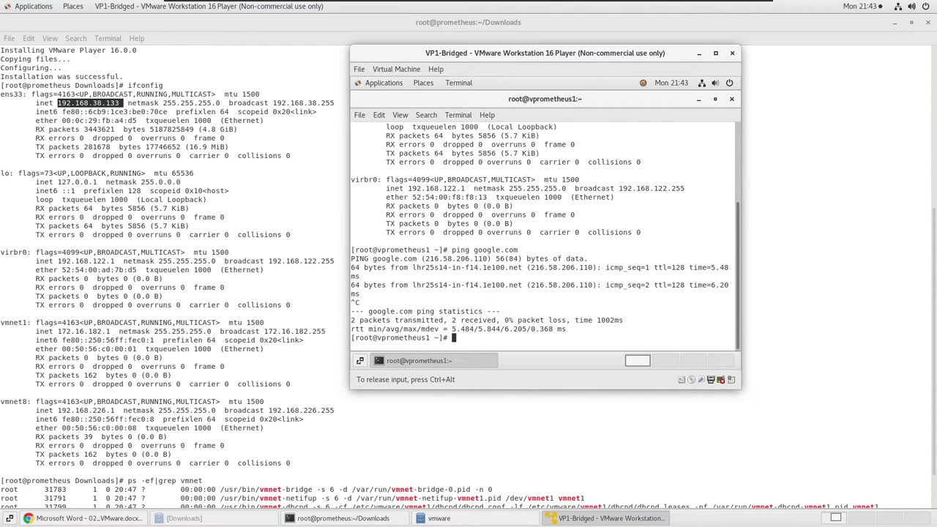
key("ctrl+alt")
left_click(452, 79)
Rerun ifconfig to confirm ens33 at 192.168.38.134, then release input from the VM.
key("Up")
key("Up")
key("Return")
scroll(497, 205, "up", 3)
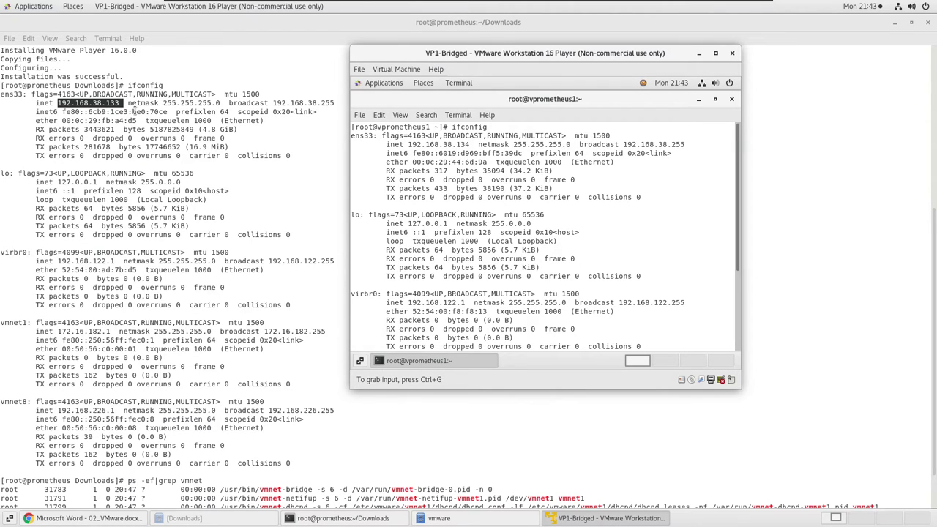
left_click(468, 109)
key("ctrl+alt")
left_click(494, 156)
key("ctrl+alt")
mouse_move(534, 2)
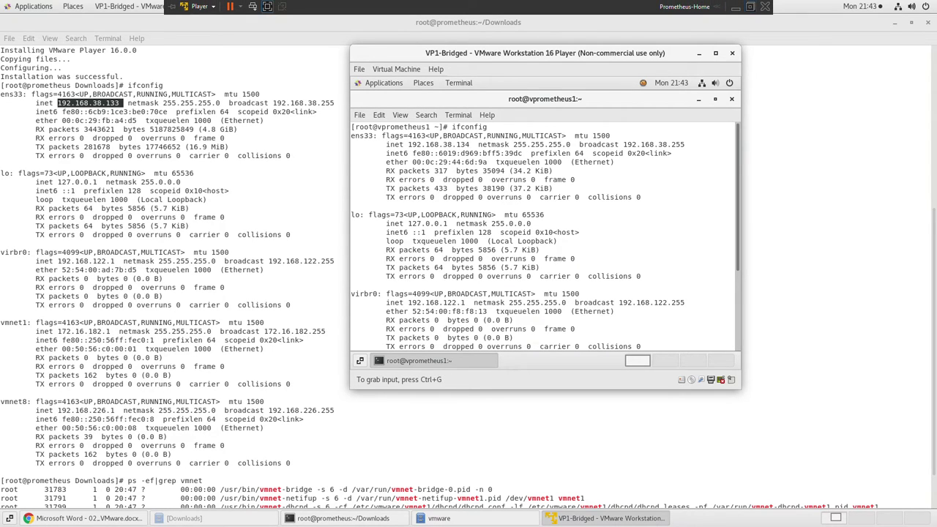
Minimise the Player and reach the host's adapter list via Network & Internet settings > Ethernet.
left_click(737, 7)
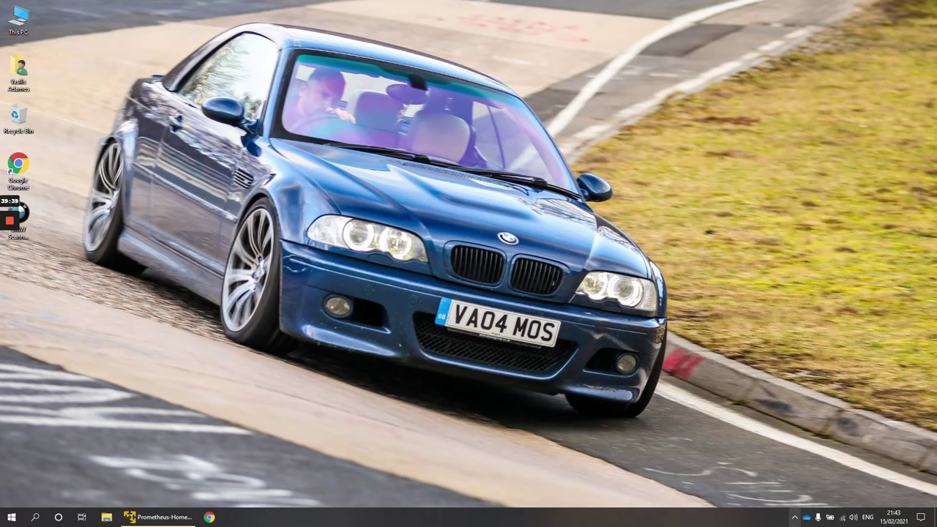
left_click(795, 517)
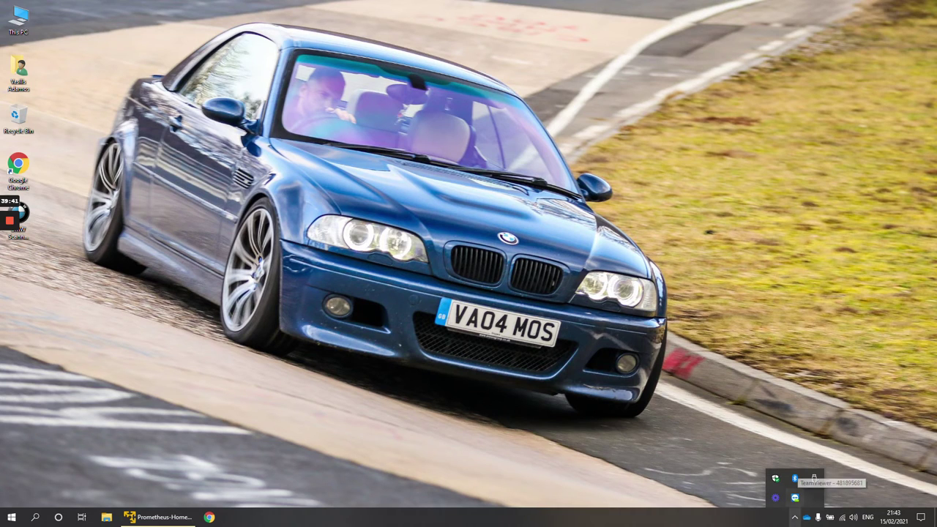
left_click(842, 517)
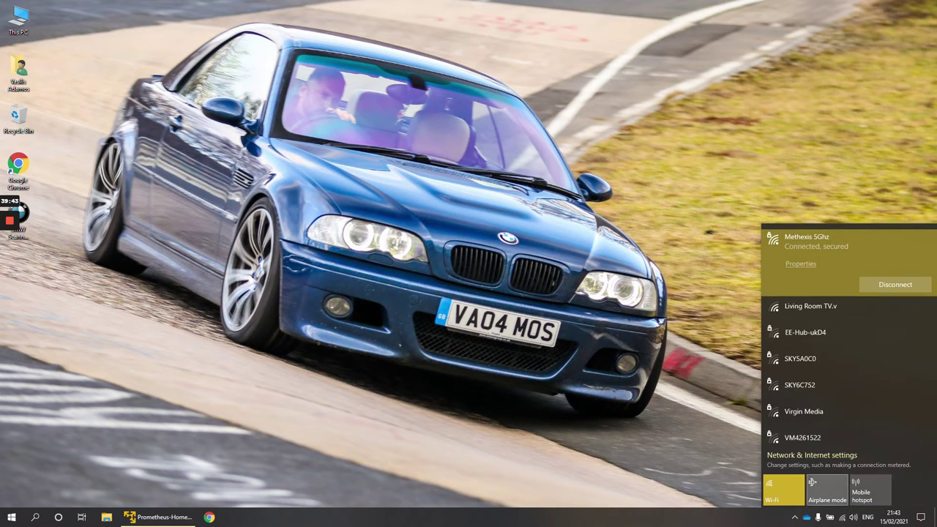
left_click(802, 439)
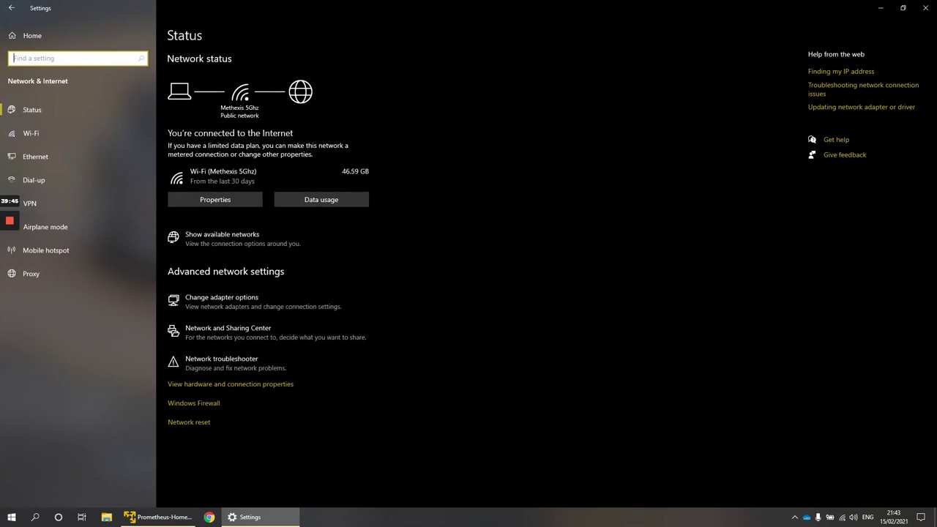
left_click(35, 157)
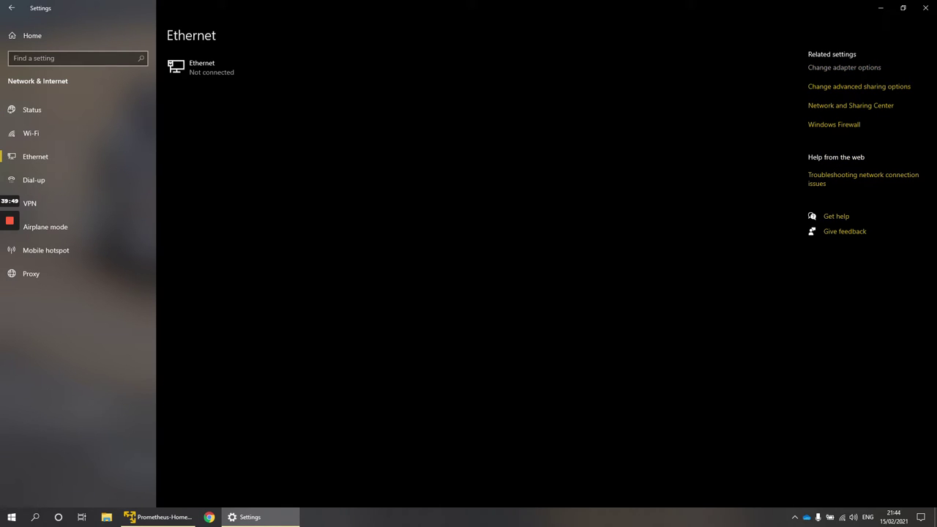
left_click(844, 67)
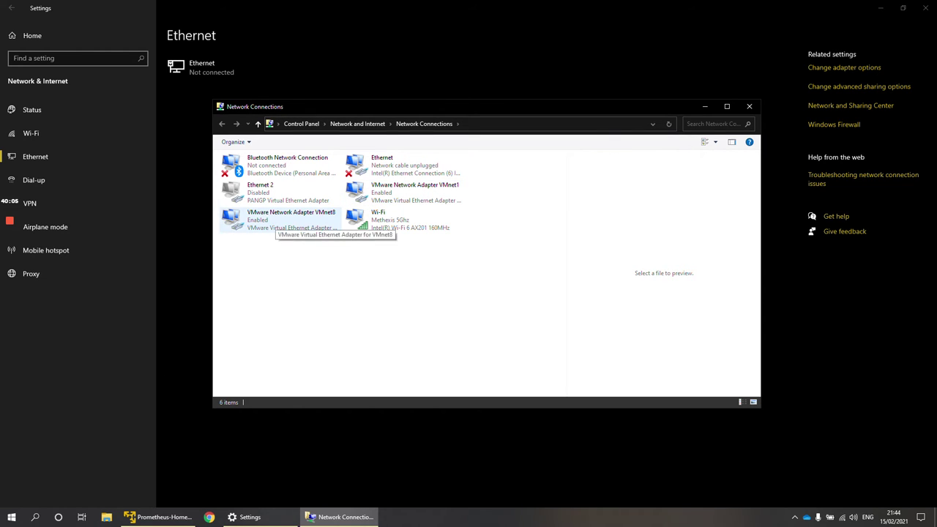
Inspect VMware Network Adapter VMnet8's connection details, then close all the host network windows.
double_click(286, 220)
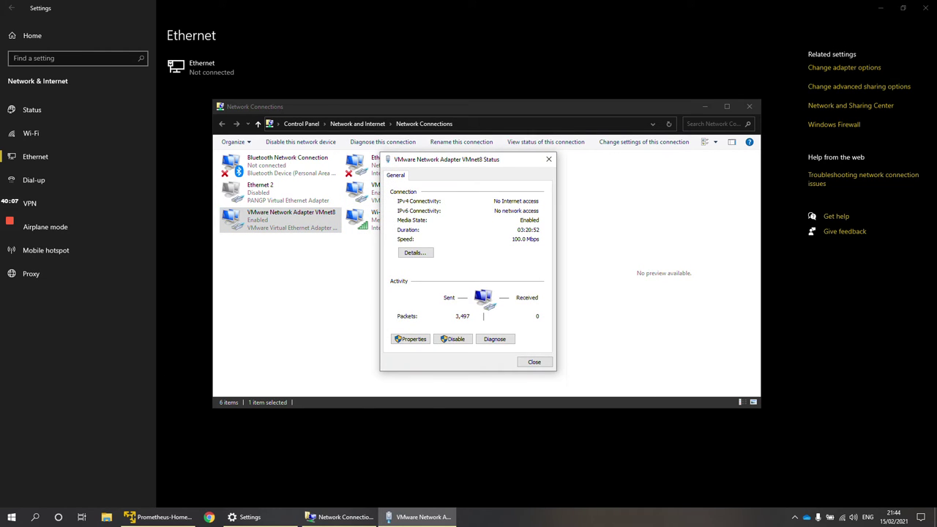
left_click(415, 253)
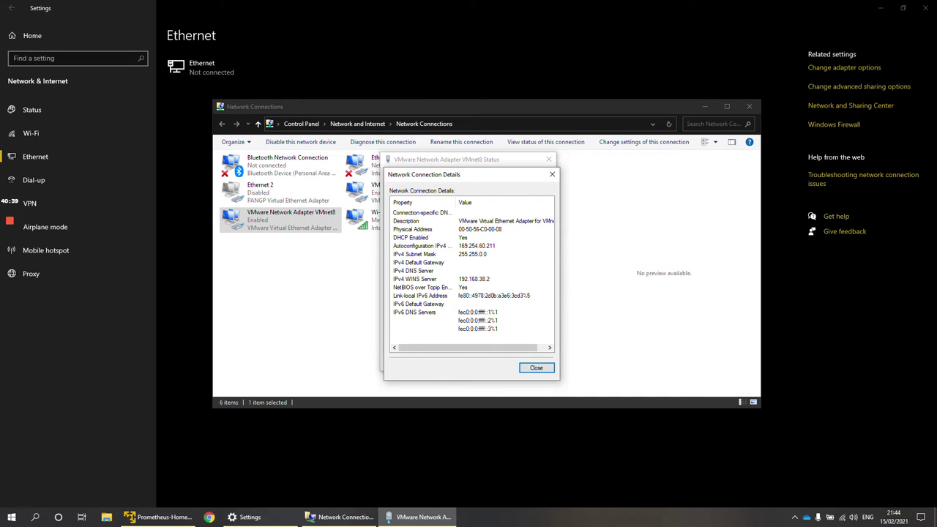
left_click(536, 368)
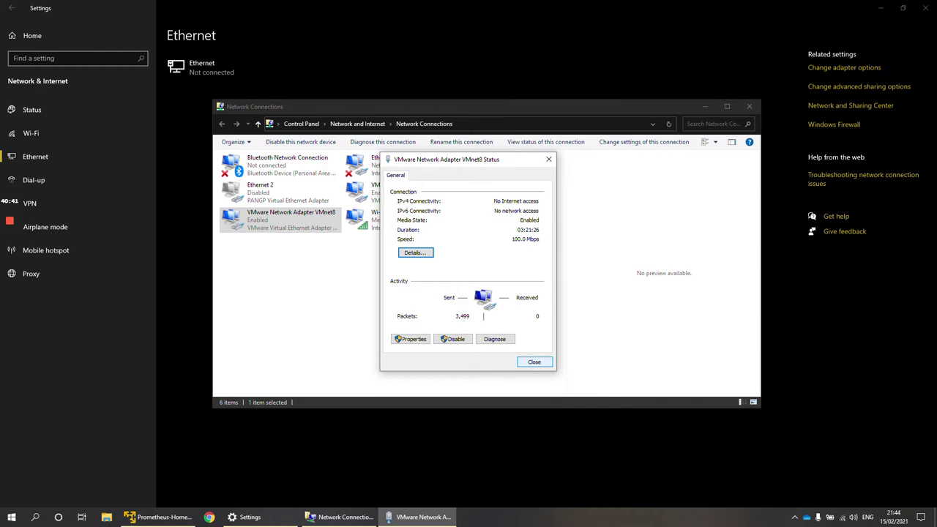
left_click(534, 362)
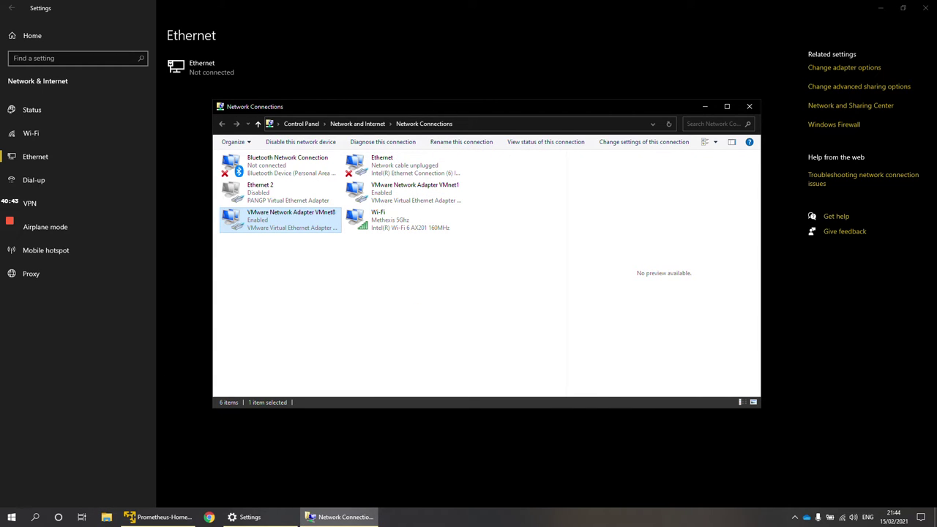
left_click(749, 106)
left_click(926, 7)
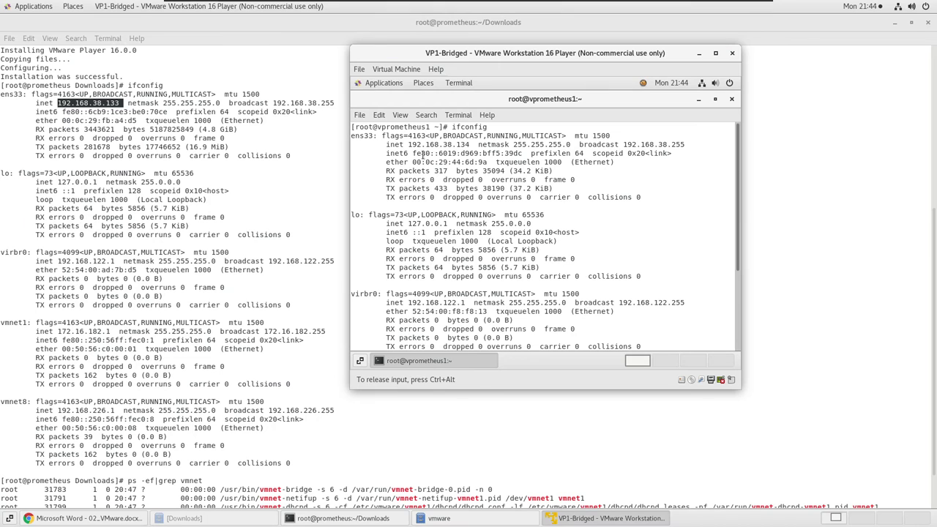
key("ctrl+alt")
left_click(106, 100)
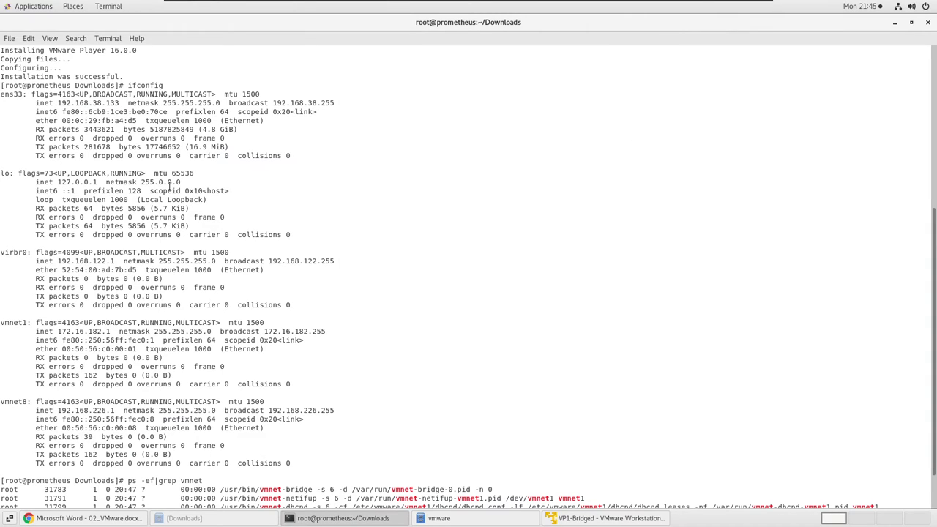
left_click(617, 524)
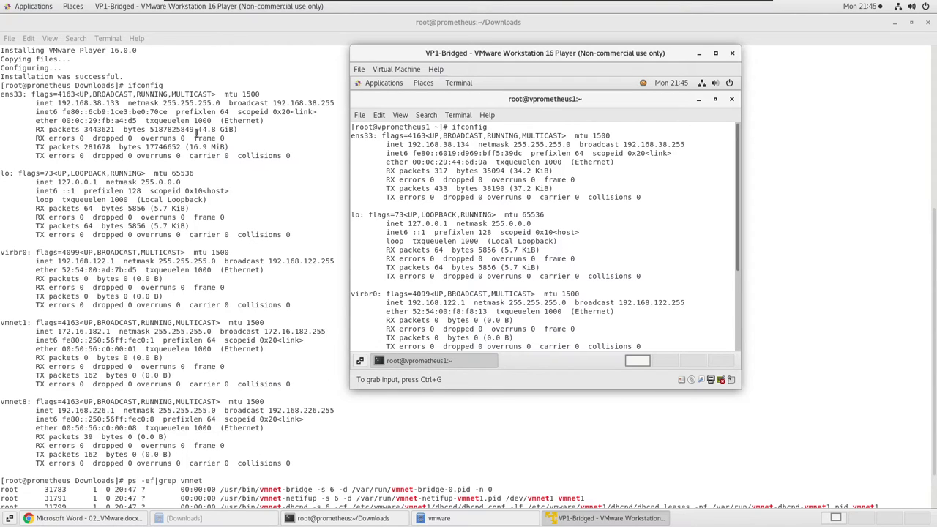
left_click(611, 196)
Shrink the host terminal and reboot the system with init 6.
left_click(912, 23)
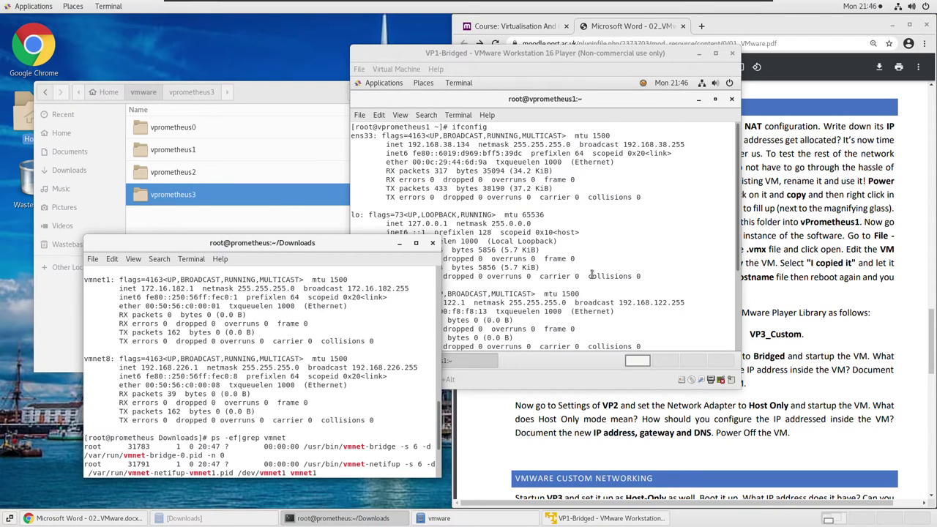
scroll(594, 278, "down", 4)
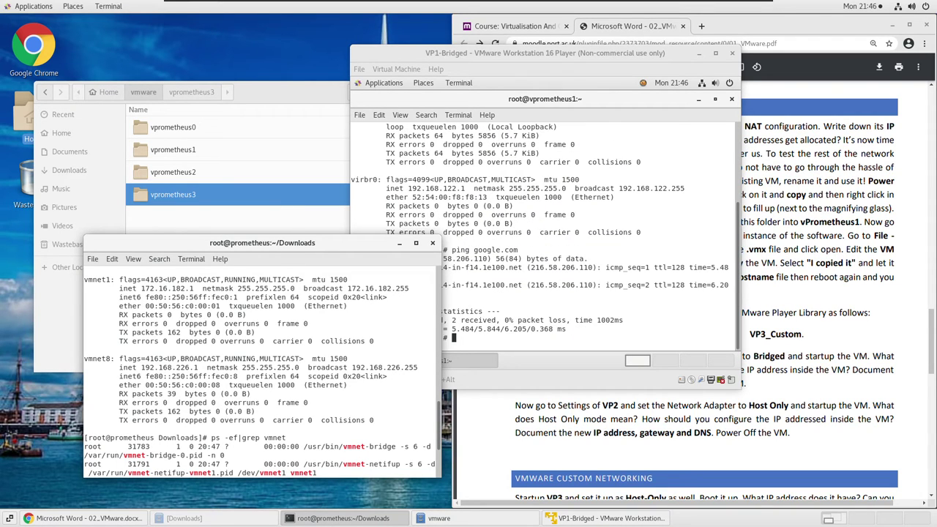
type("init 6")
key("Return")
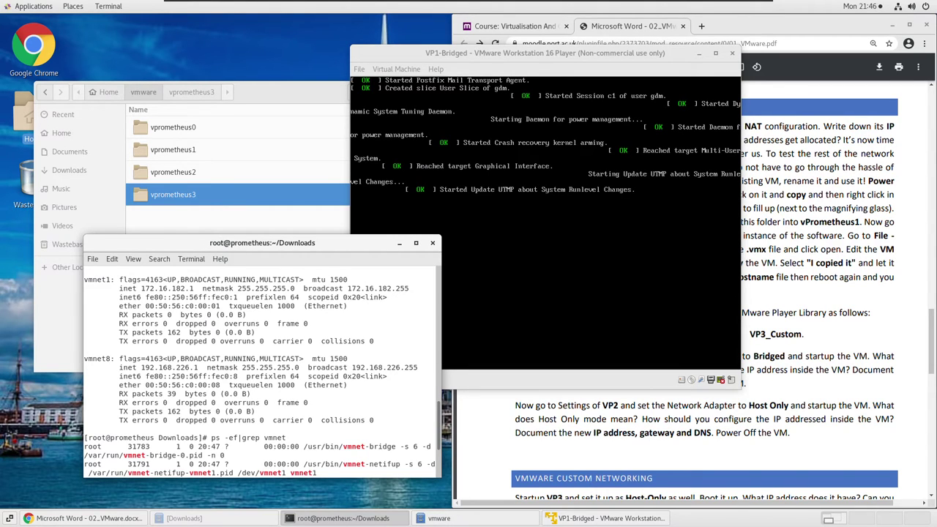
Launch VMware Player from Applications > System Tools.
left_click(28, 7)
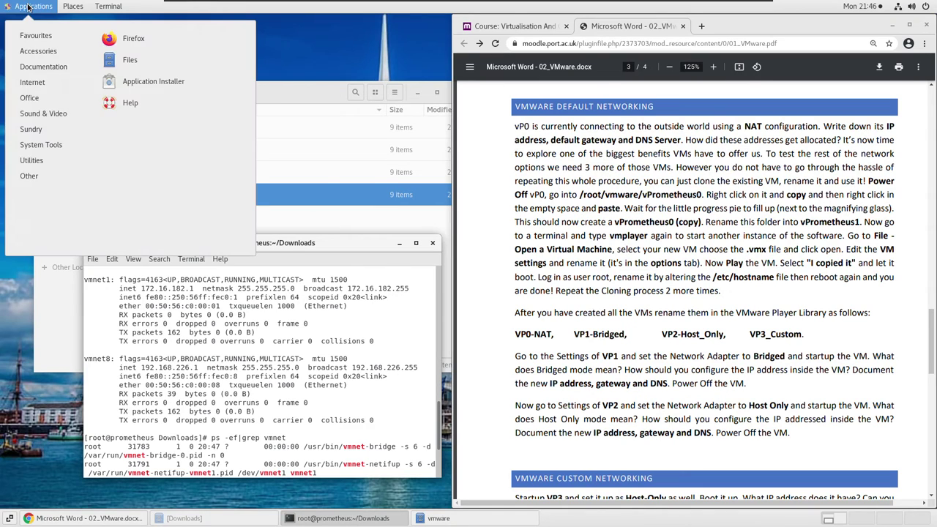
mouse_move(53, 147)
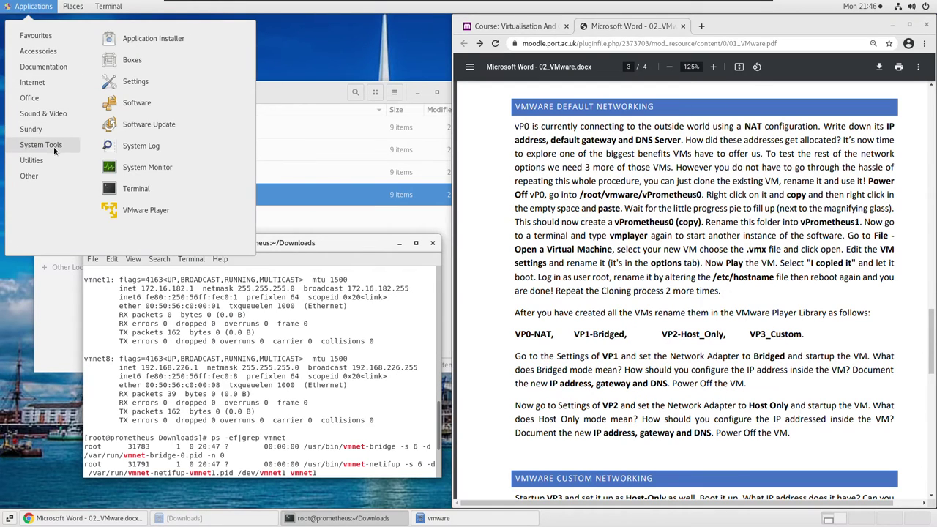
left_click(145, 211)
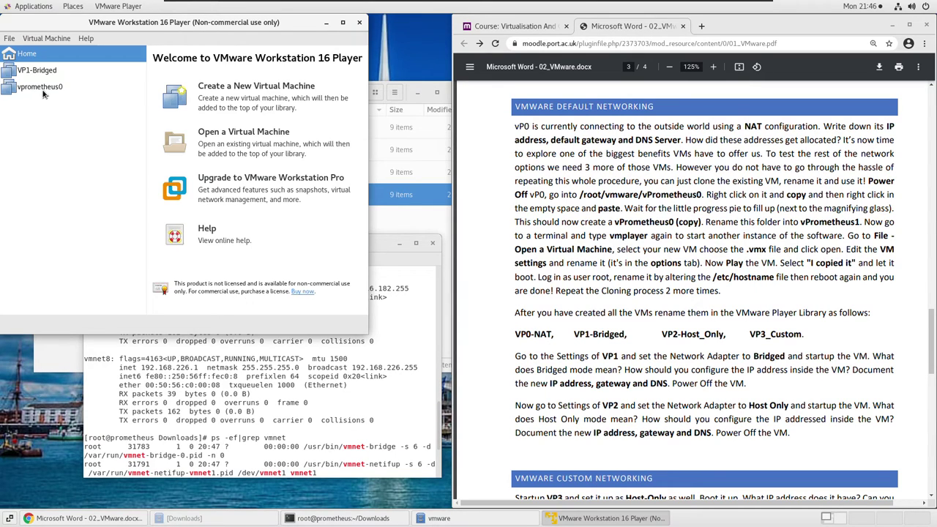
Rename vprometheus0 to VP0-NAT in its General options and save.
left_click(43, 90)
right_click(42, 91)
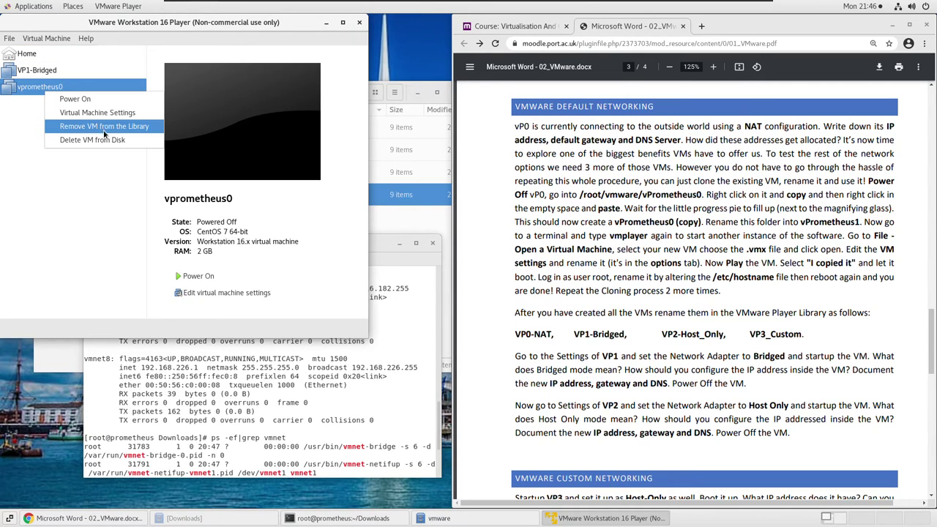
left_click(107, 119)
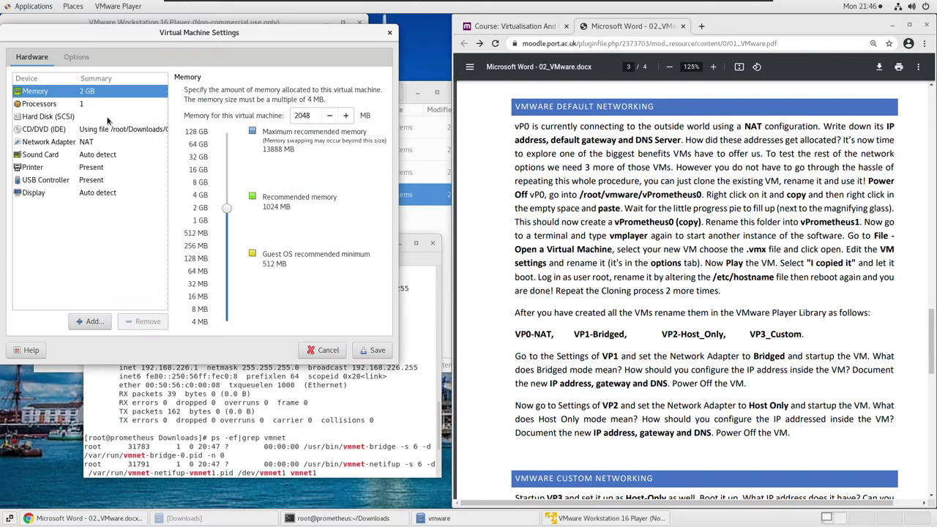
left_click(77, 56)
left_click_drag(255, 93, 91, 93)
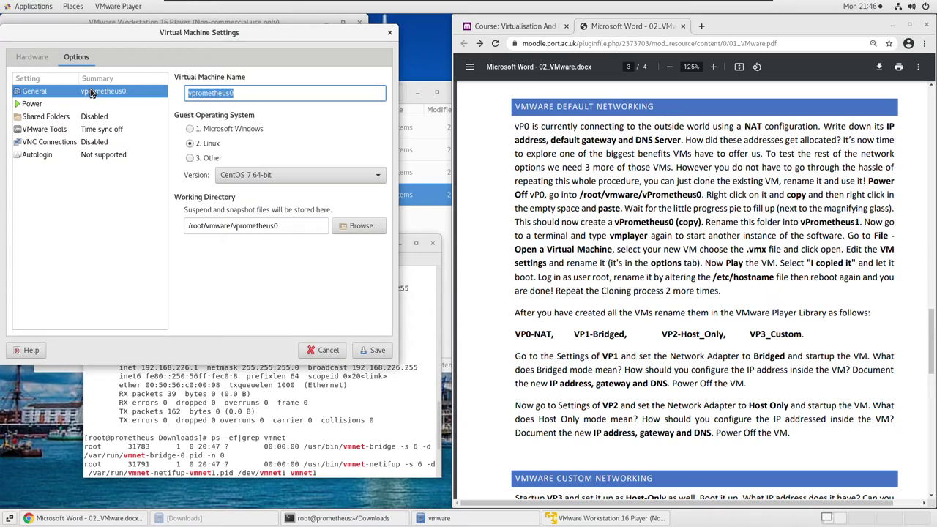
type("VP0-N")
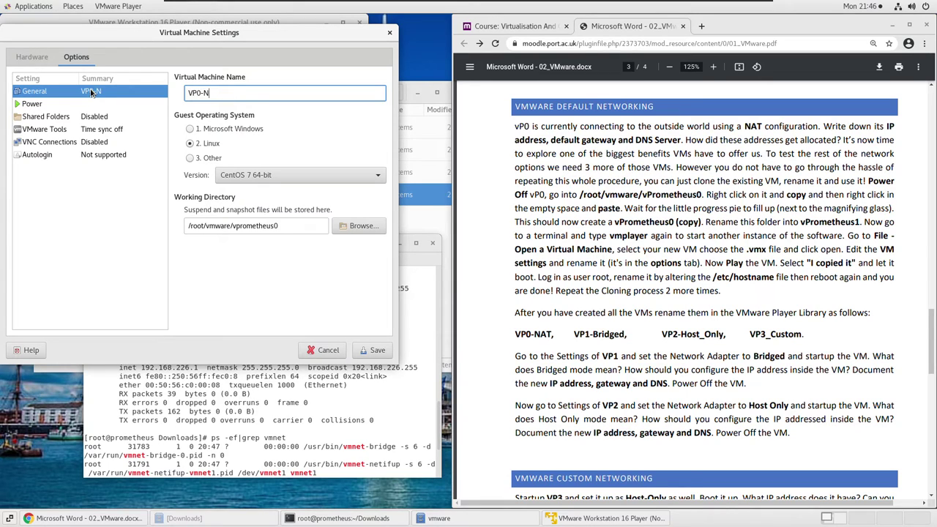
type("AT")
left_click(375, 350)
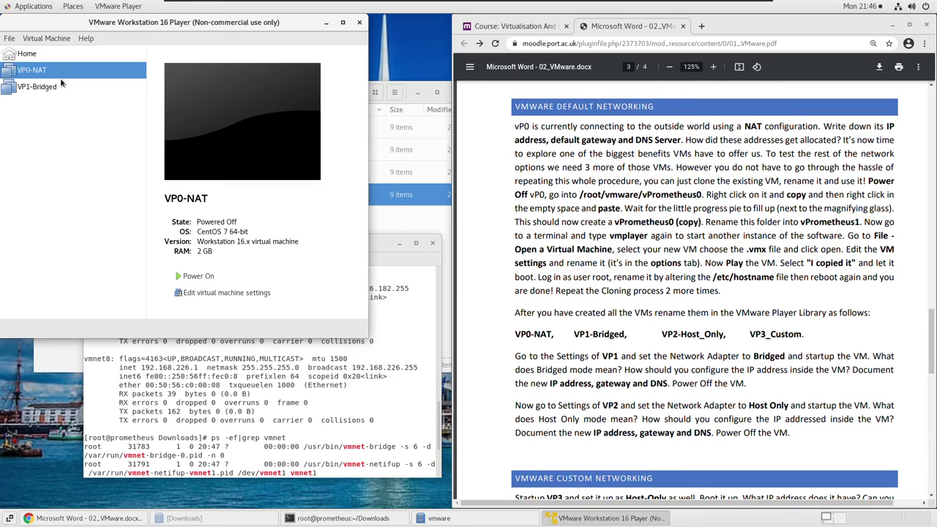
left_click(44, 40)
Add the virtual machine from vprometheus2/vprometheus0.vmx to the library.
mouse_move(10, 38)
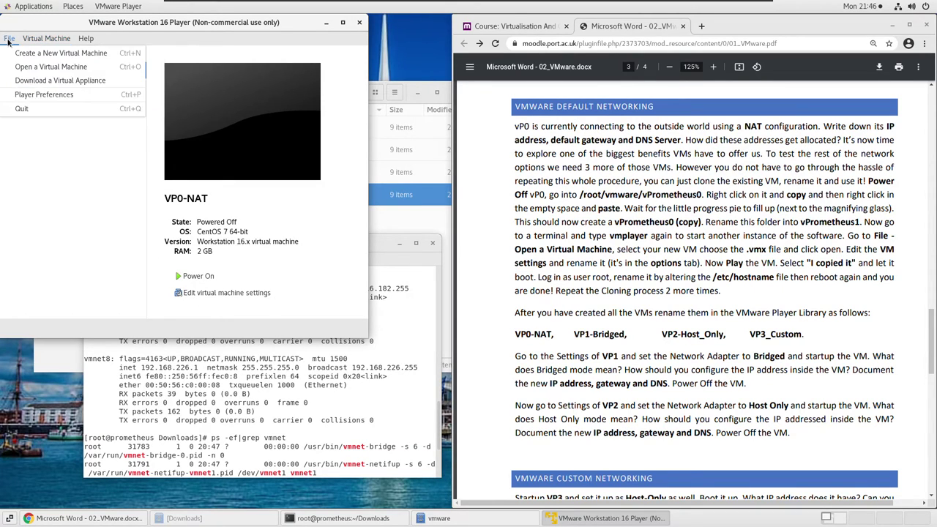
left_click(29, 66)
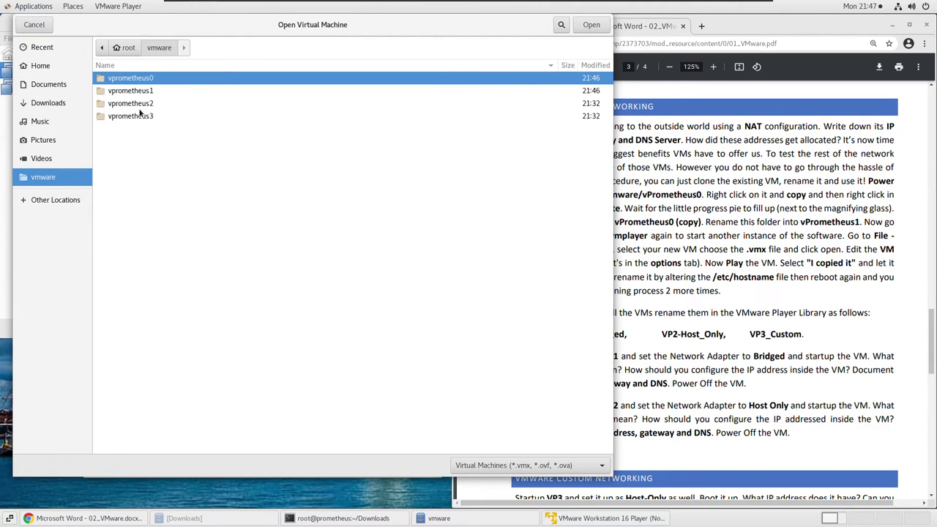
double_click(139, 104)
double_click(139, 79)
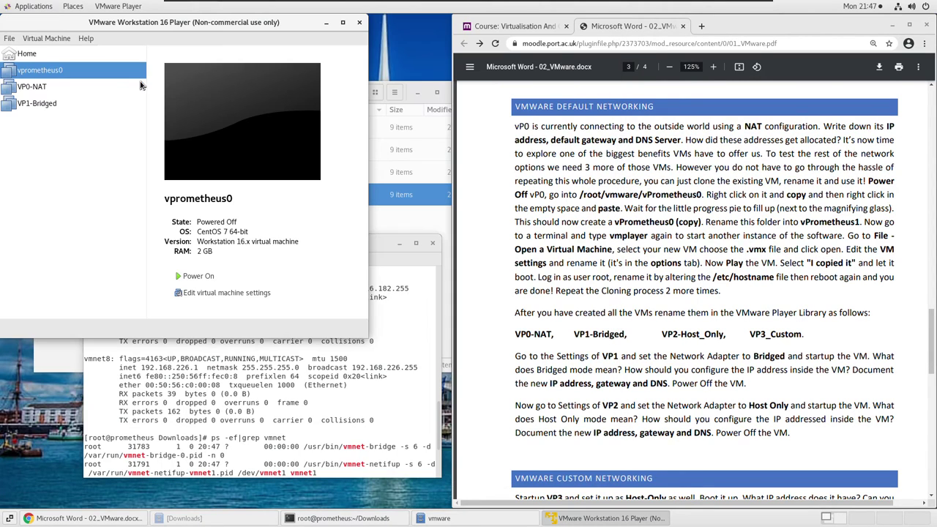
Rename the added machine to VP2-Host_Only in its General options and save.
left_click(204, 293)
left_click(87, 60)
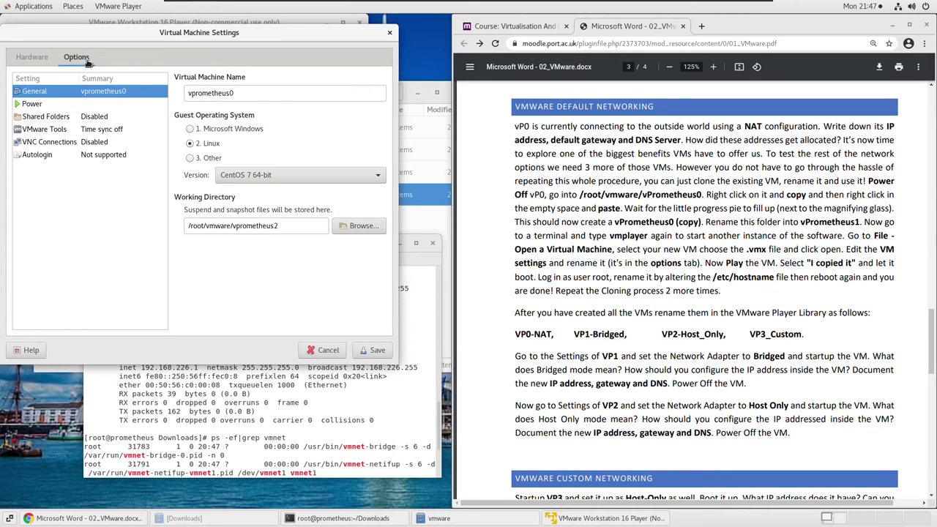
left_click_drag(233, 93, 108, 82)
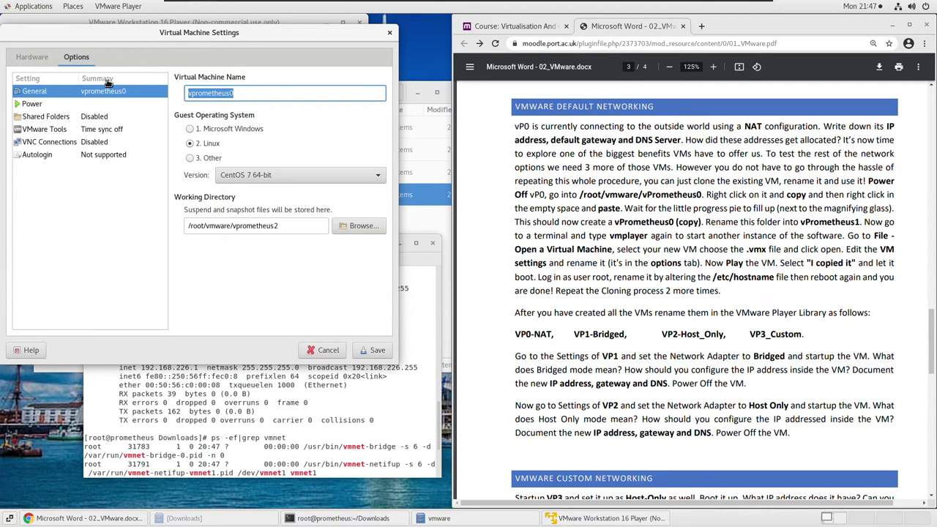
type("VP")
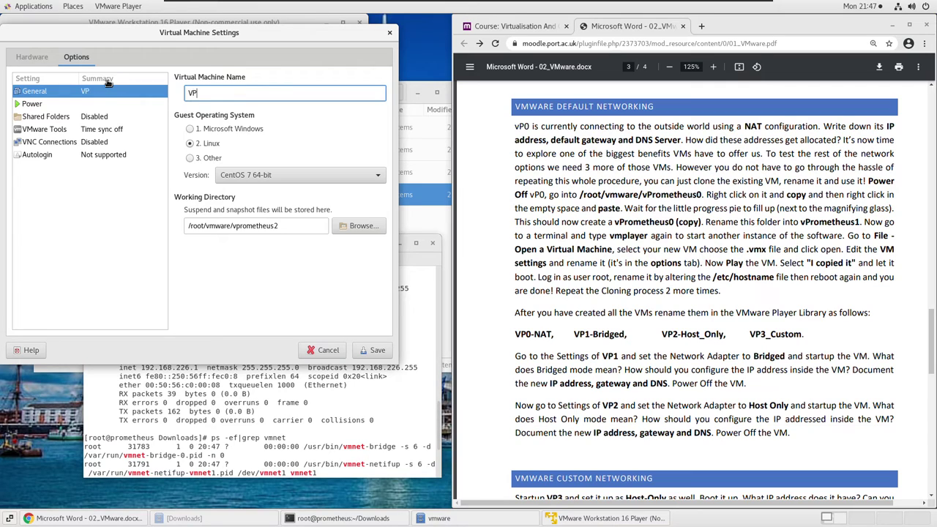
type("2-Host_Only")
left_click(364, 353)
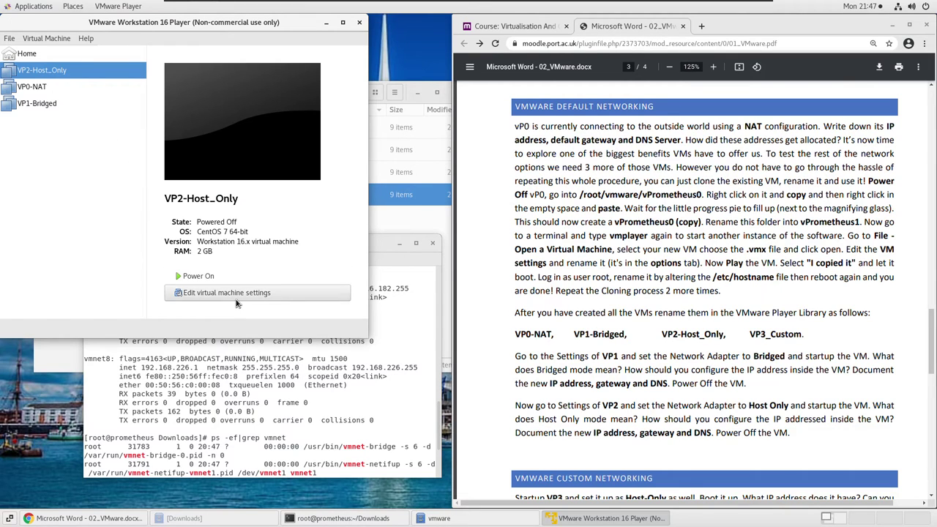
Set VP2-Host_Only's network adapter to Host-only and save.
left_click(235, 299)
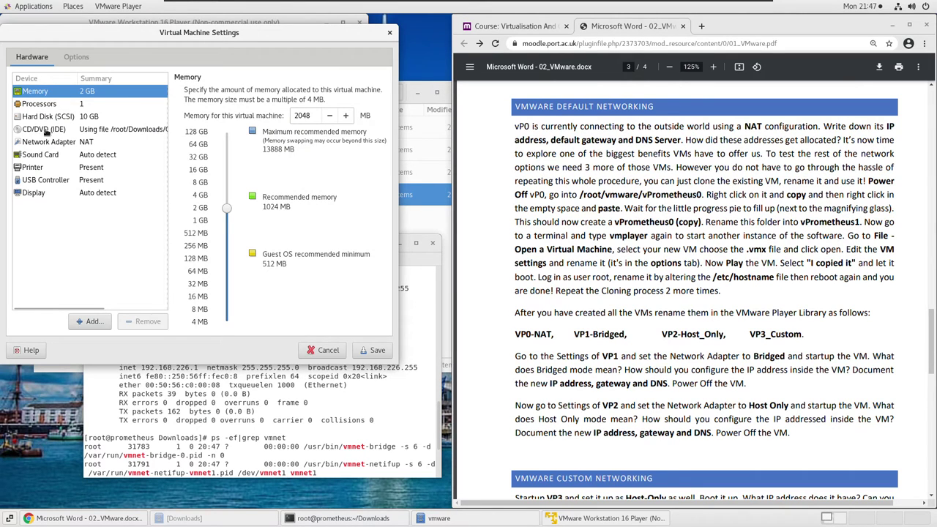
left_click(52, 142)
left_click(191, 181)
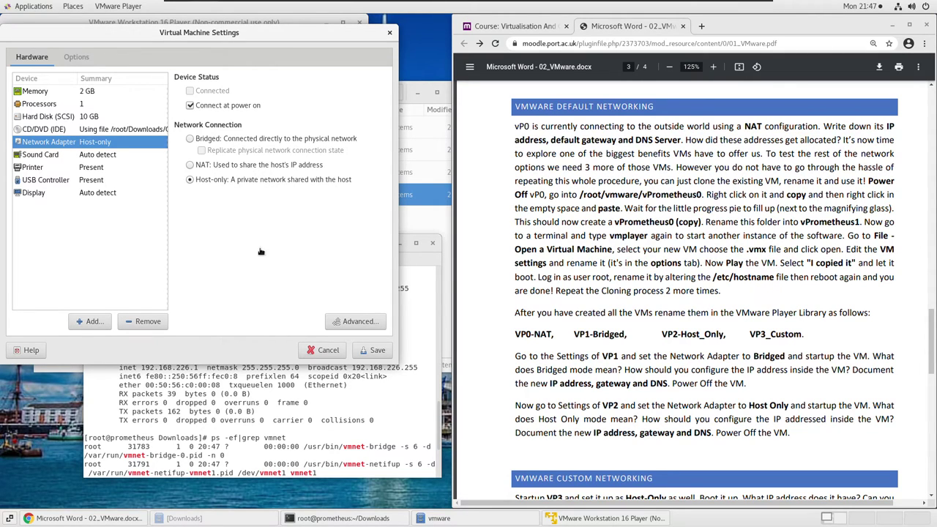
left_click(375, 351)
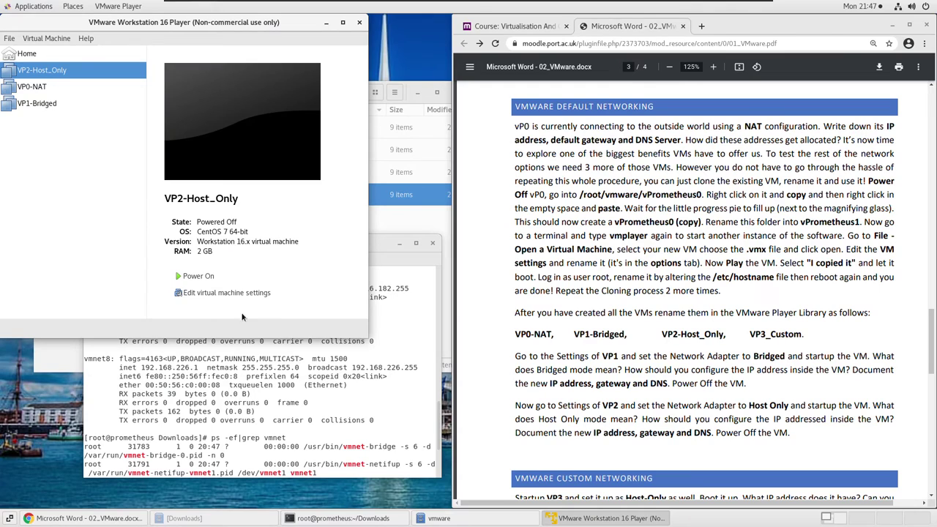
Power on VP2-Host_Only and answer "I Copied It" to the copied-or-moved question.
left_click(197, 276)
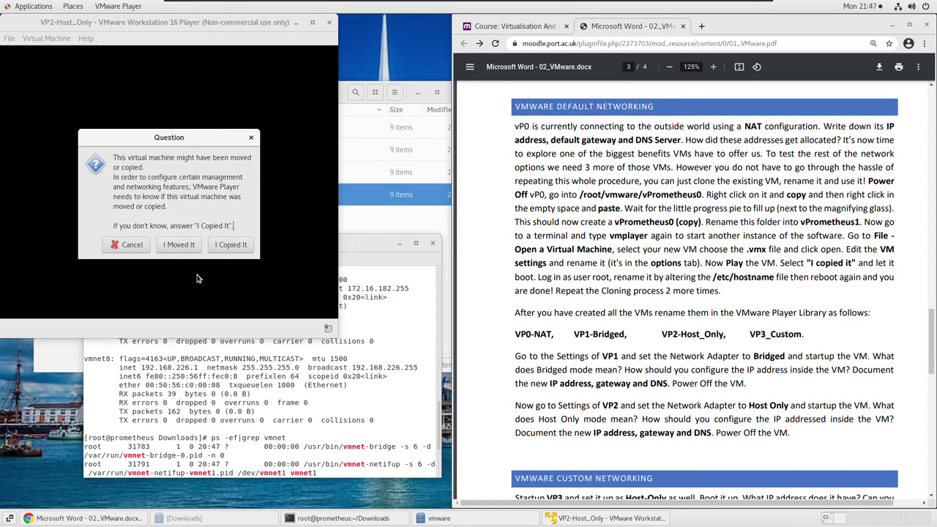
left_click(230, 244)
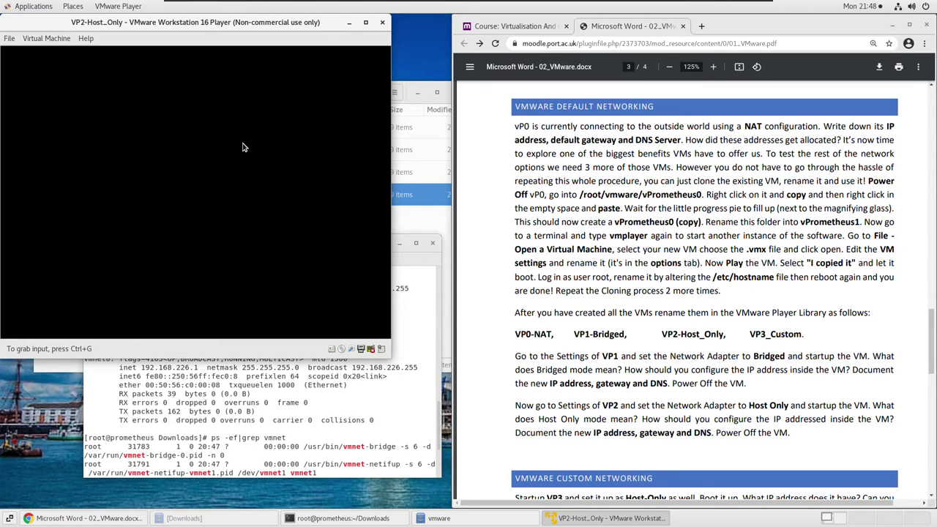
Log in to the CentOS guest as root via Not listed? and the root password.
left_click(196, 202)
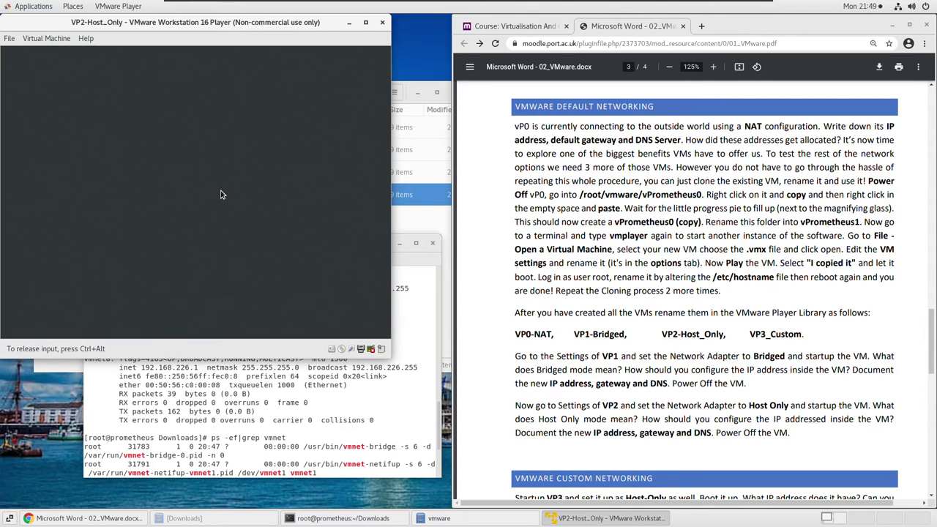
left_click(127, 216)
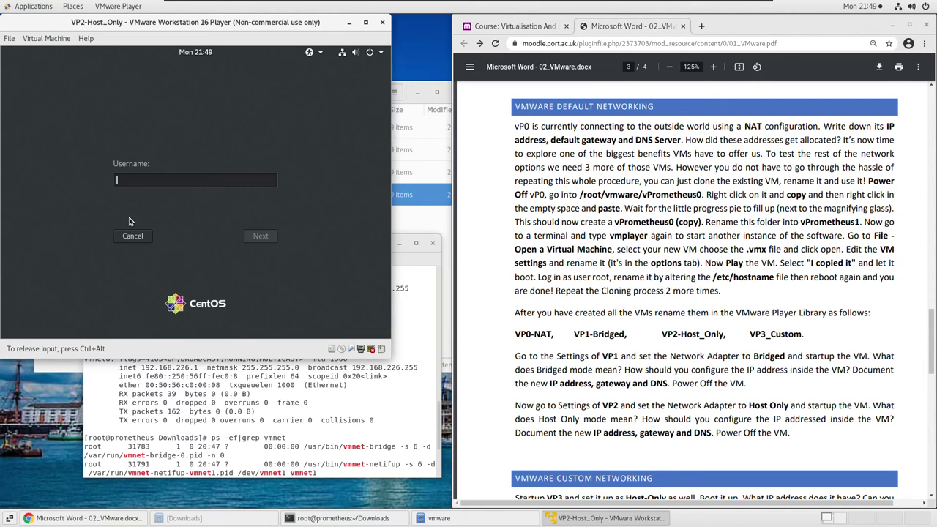
type("root")
key("Return")
type("rootpasswd")
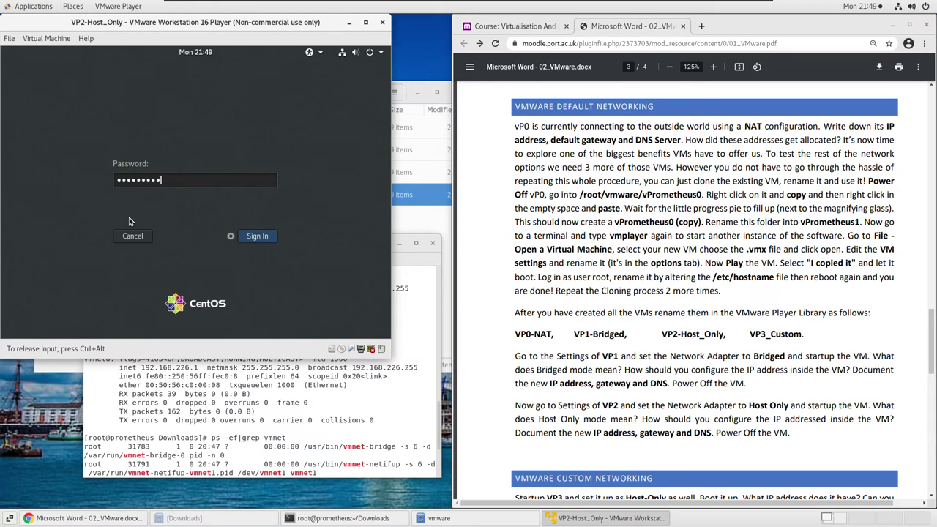
key("Return")
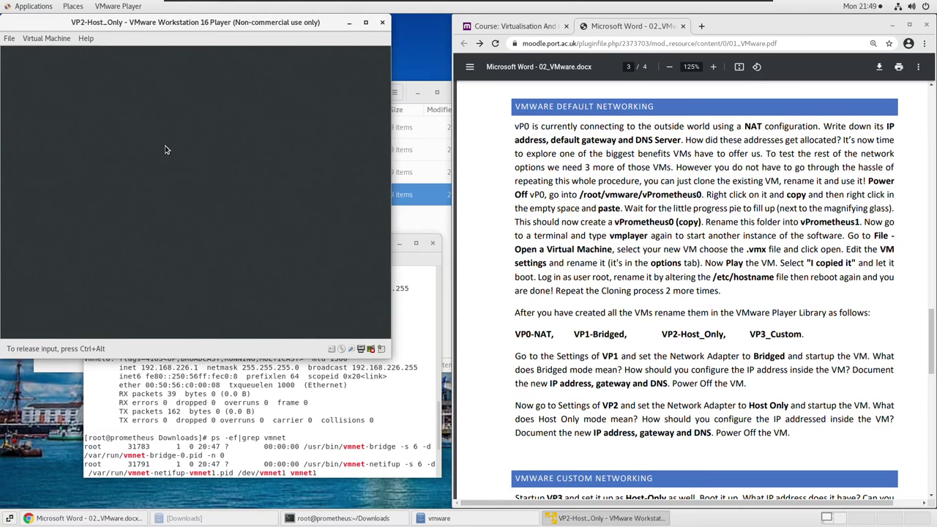
right_click(165, 149)
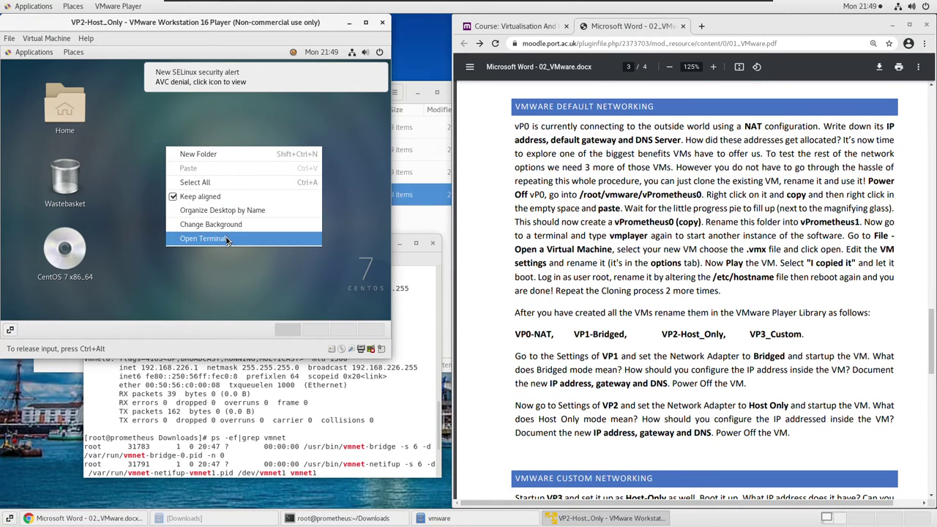
In a guest terminal, change /etc/hostname from vprometheus0 to vprometheus2 with vi, then reboot.
left_click(229, 240)
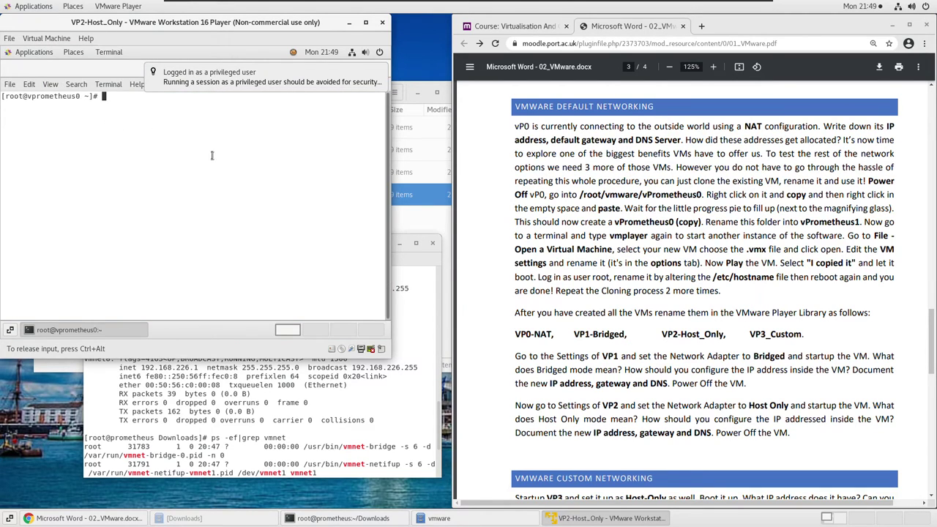
type("vi /etc/hostname")
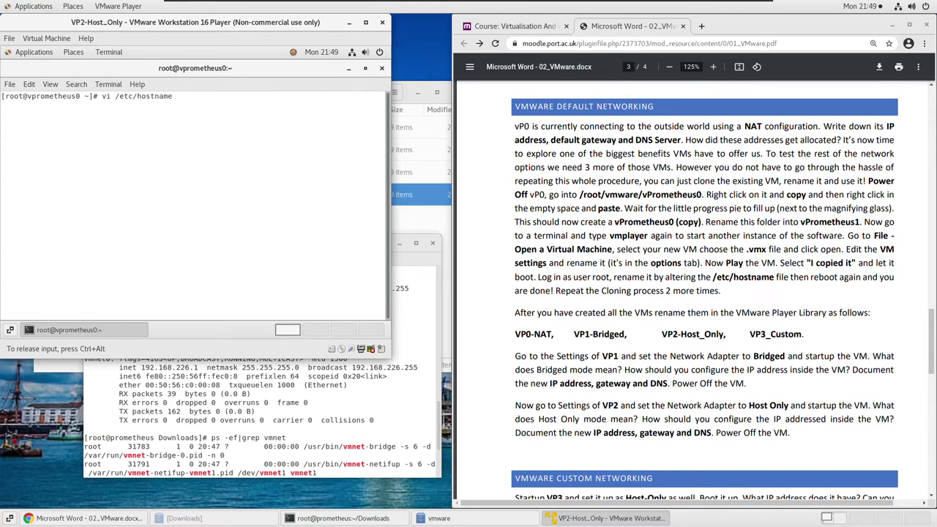
key("Return")
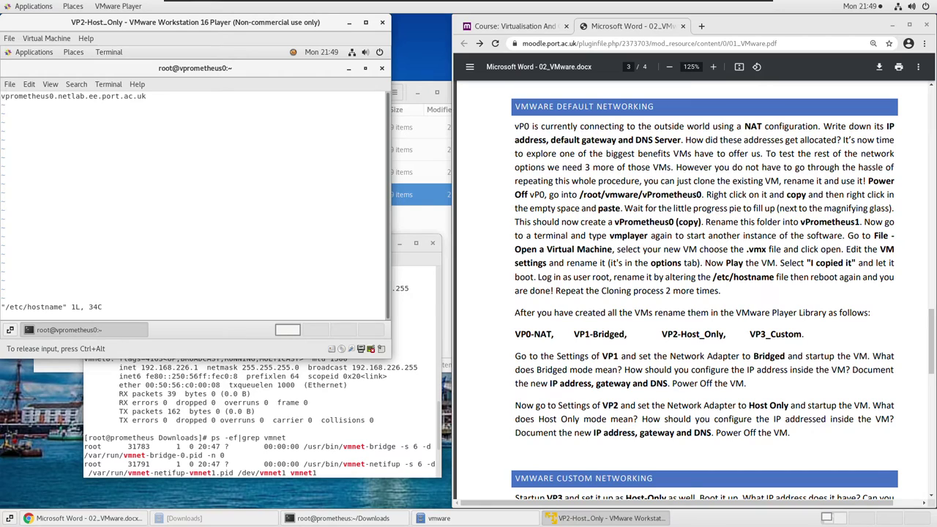
key("i")
key("Right")
key("Right")
key("Right")
key("Right")
key("Right")
key("Right")
key("Right")
key("Right")
key("Right")
key("Right")
key("Right")
key("Delete")
type("2")
key("Escape")
type(":wq")
key("Return")
type("rebo")
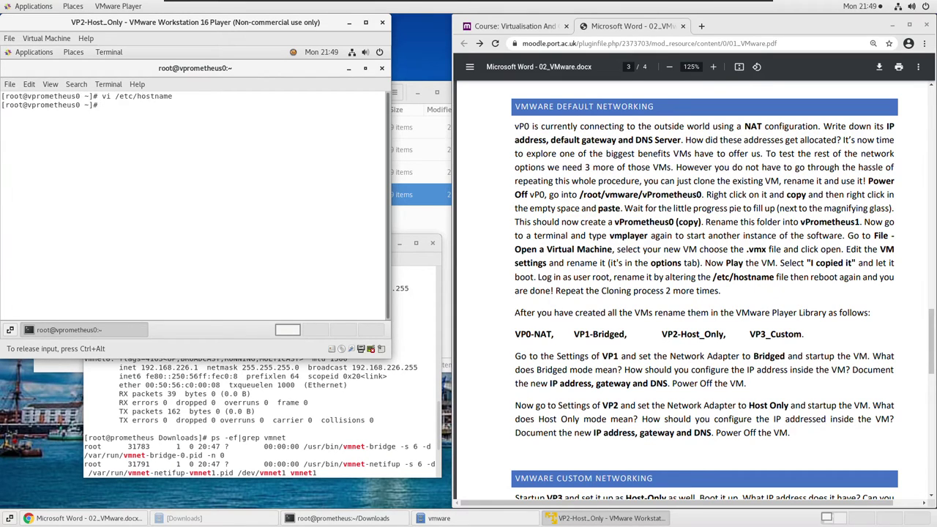
type("ot")
key("Return")
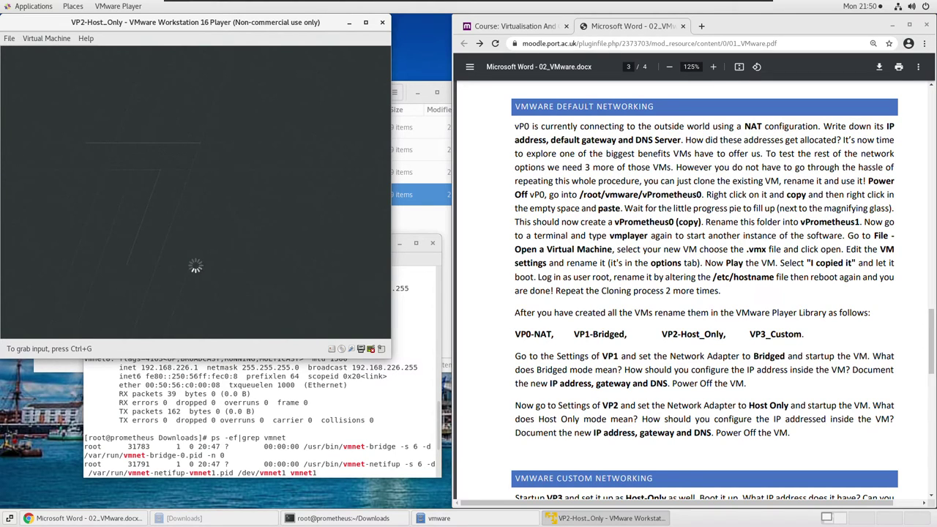
Maximise the player and sign in to the CentOS guest as an unlisted user with username and password.
left_click(366, 24)
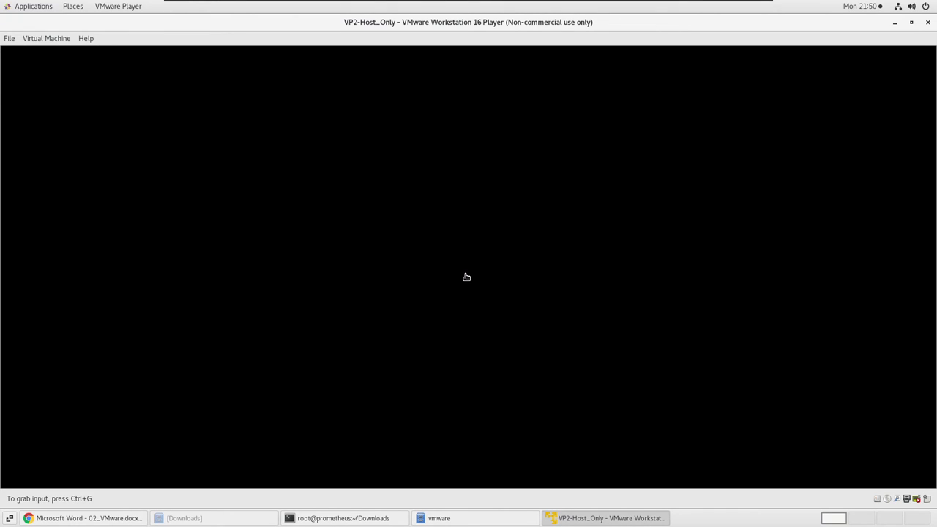
left_click(466, 276)
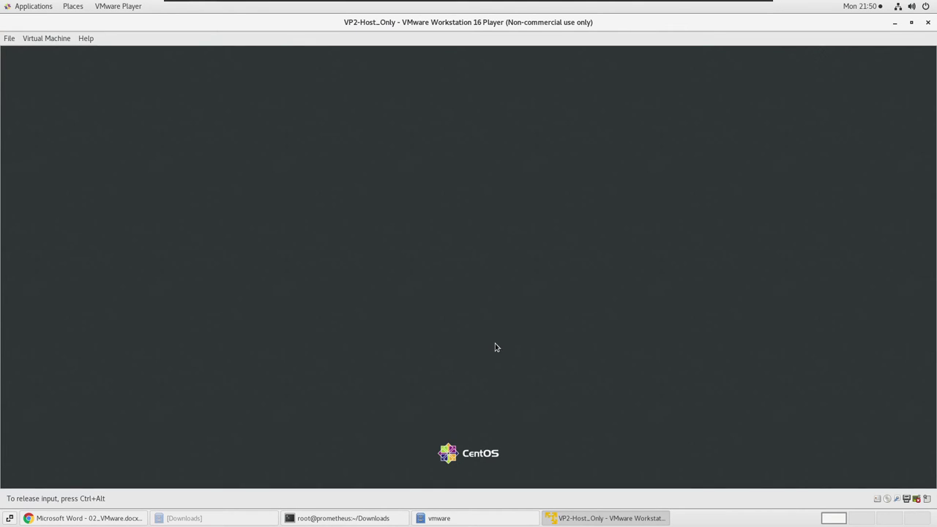
left_click(405, 291)
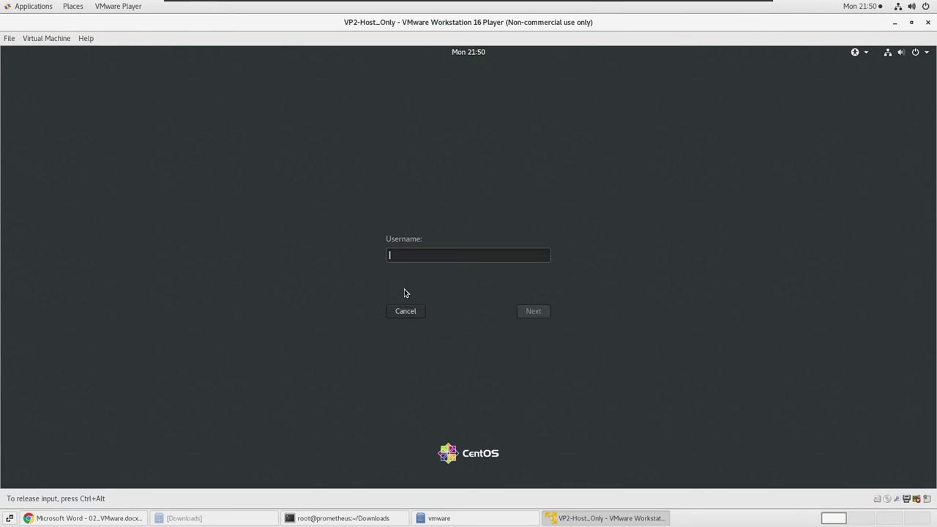
type("vas")
key("Return")
type("vas••••••")
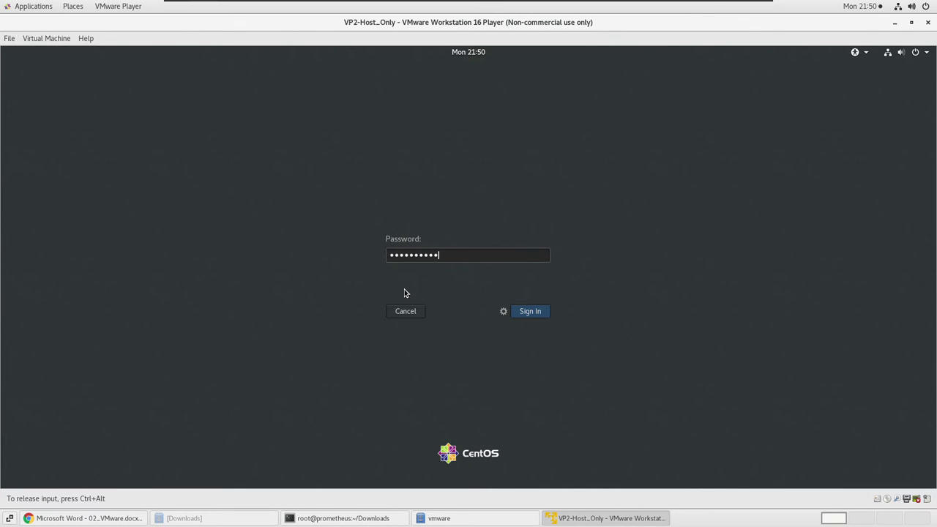
key("Return")
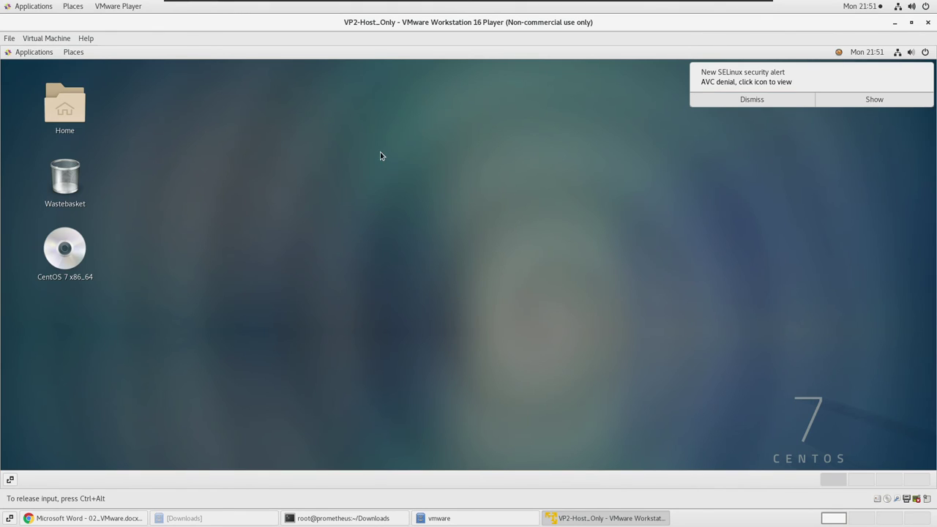
Open a terminal on the guest desktop and run ifconfig to show its 172.16.182.128 address.
right_click(380, 152)
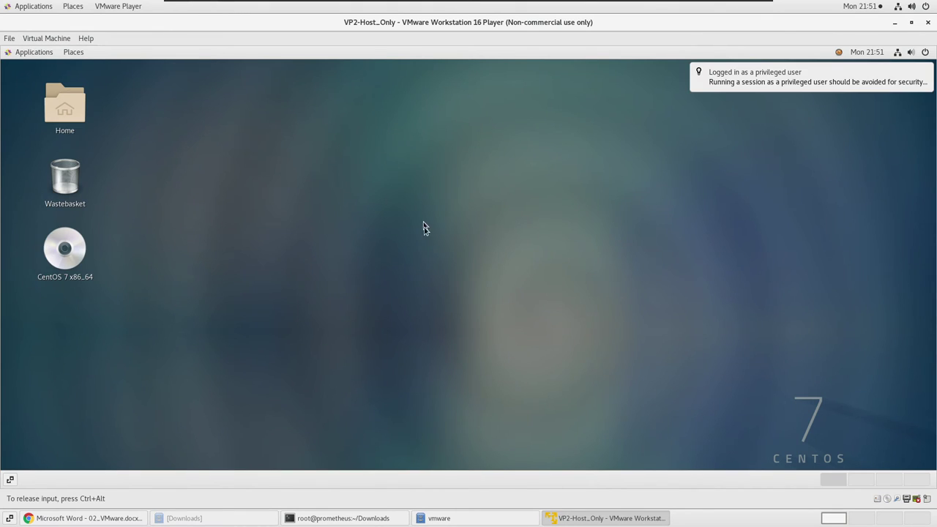
left_click(429, 246)
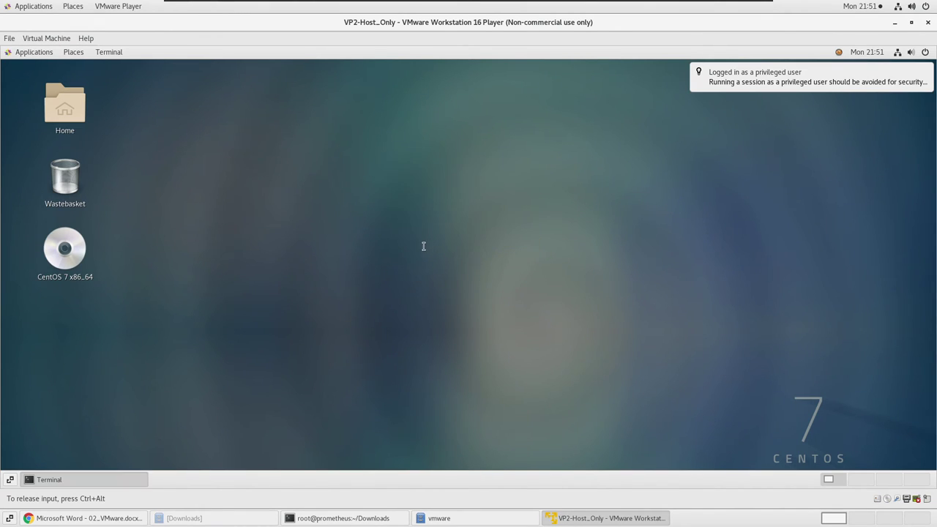
left_click_drag(331, 123, 327, 79)
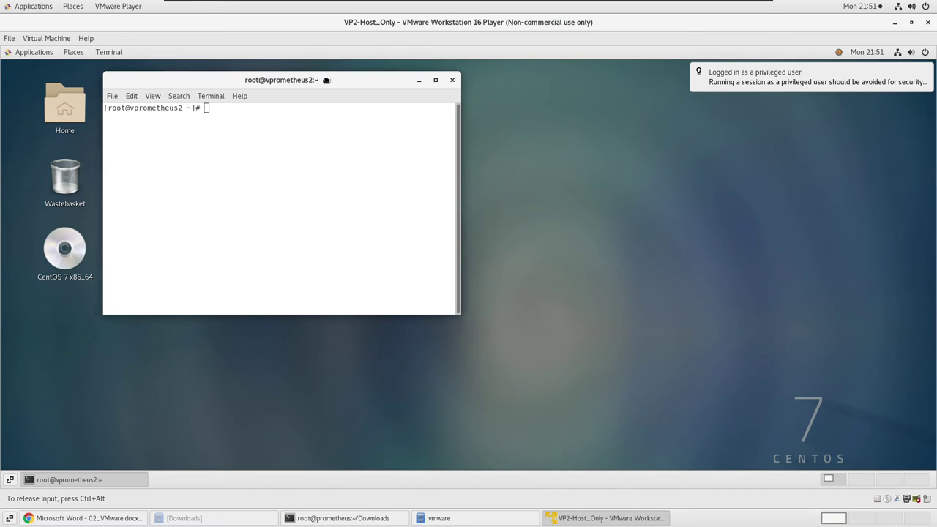
left_click_drag(464, 315, 560, 411)
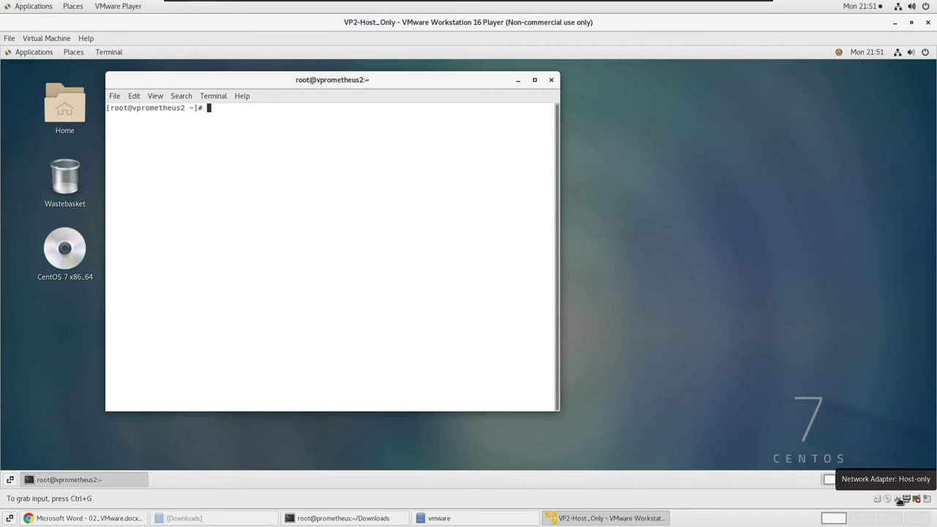
left_click(898, 54)
left_click(312, 216)
type("ifconfig")
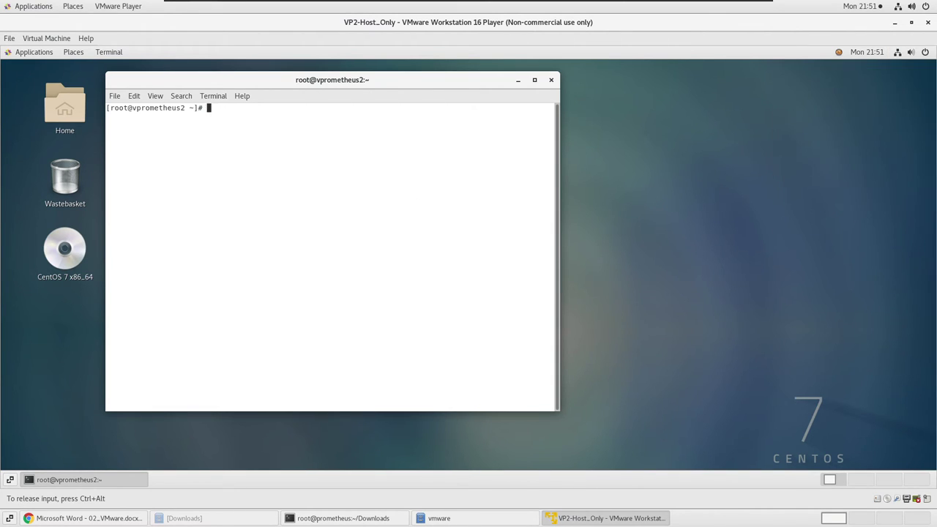
key("Return")
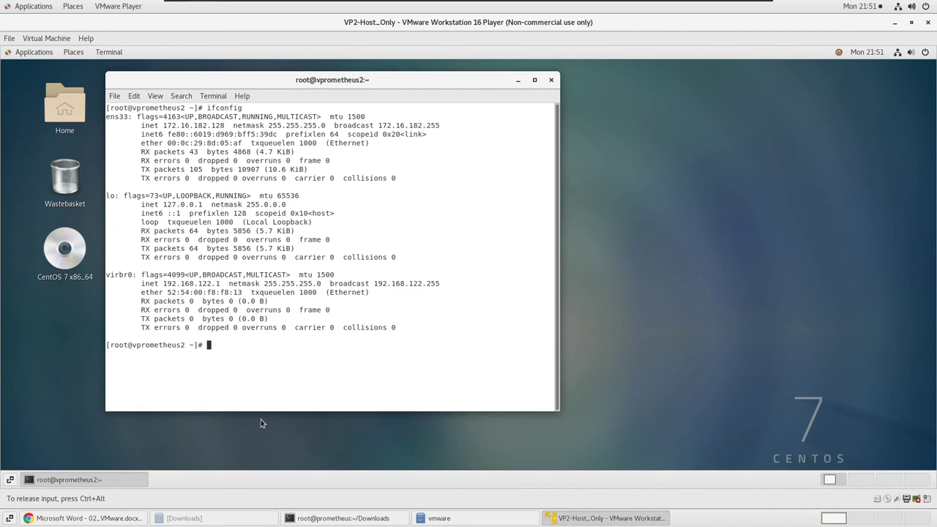
Compare with the vmnet1 interface address in the enlarged host terminal.
left_click(338, 518)
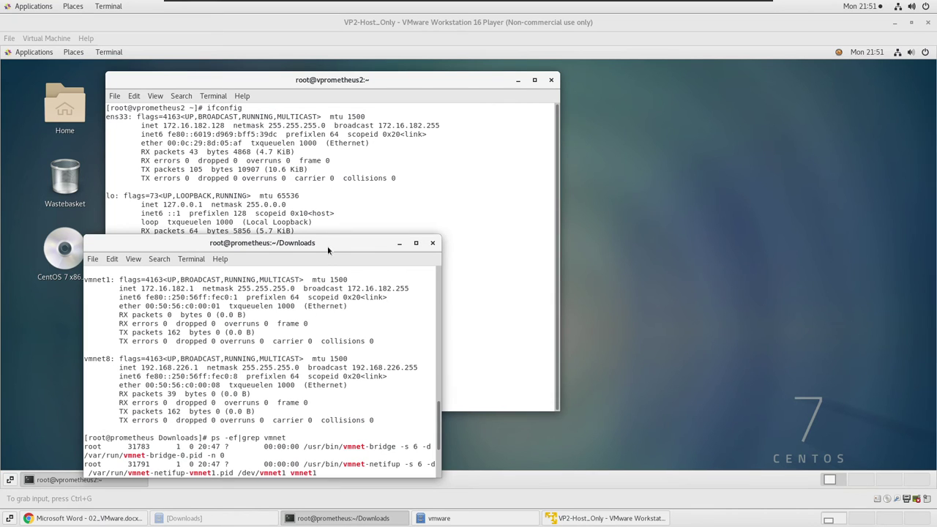
left_click_drag(327, 235, 634, 42)
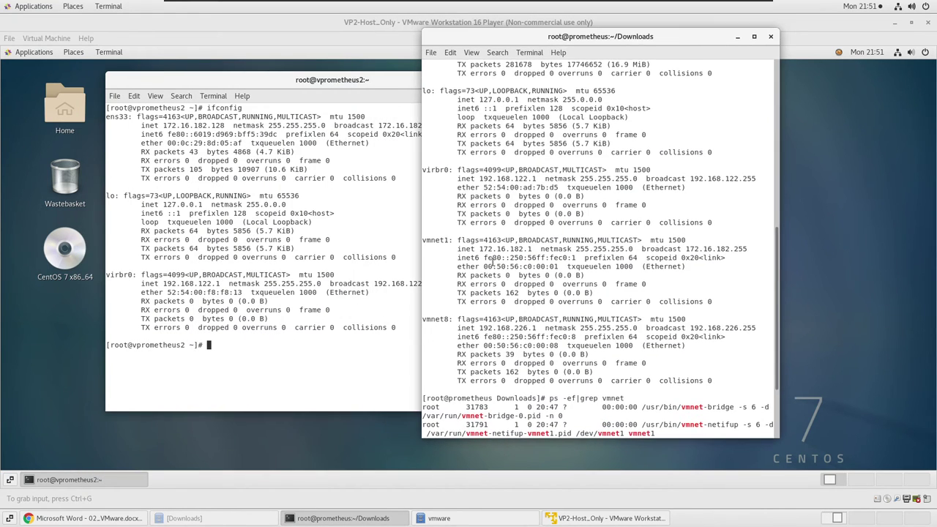
double_click(430, 243)
left_click_drag(485, 245, 567, 255)
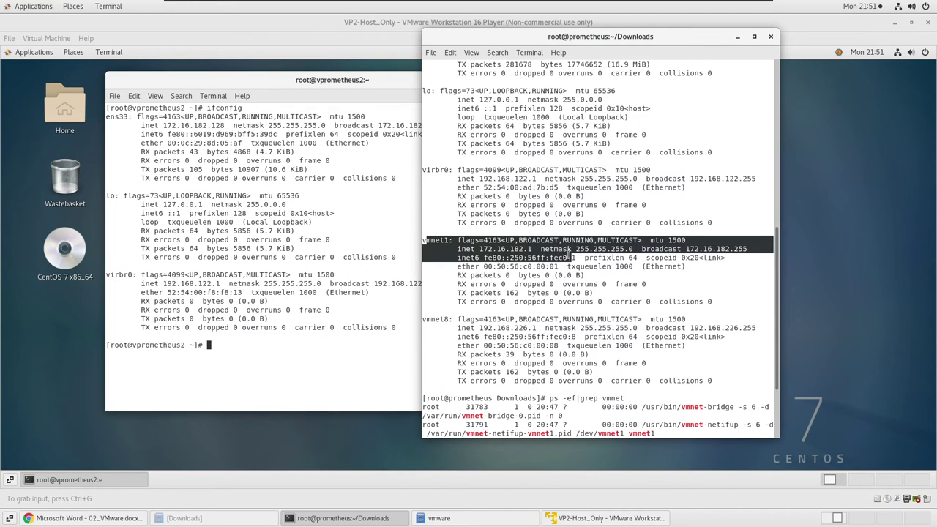
left_click(527, 262)
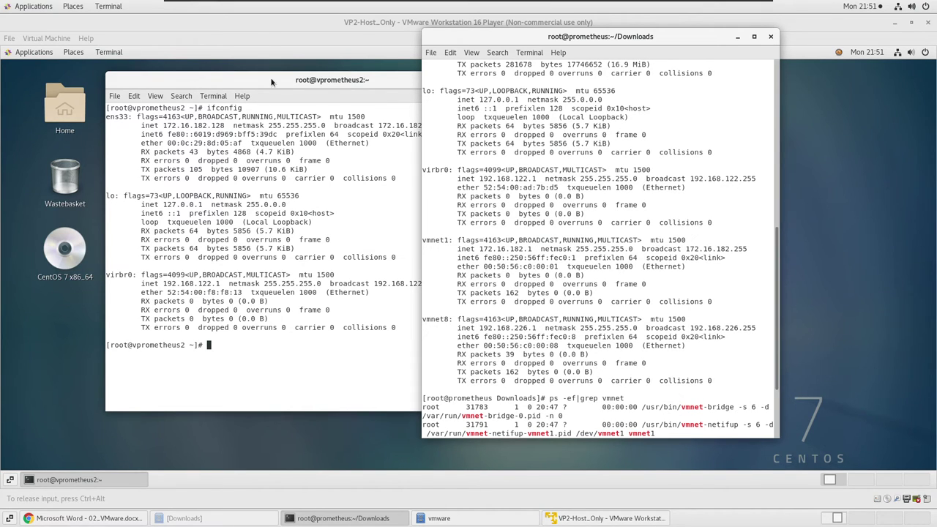
Ping google.com from the guest to confirm no outside access, then minimise the host terminal.
type("ping google.com")
key("Return")
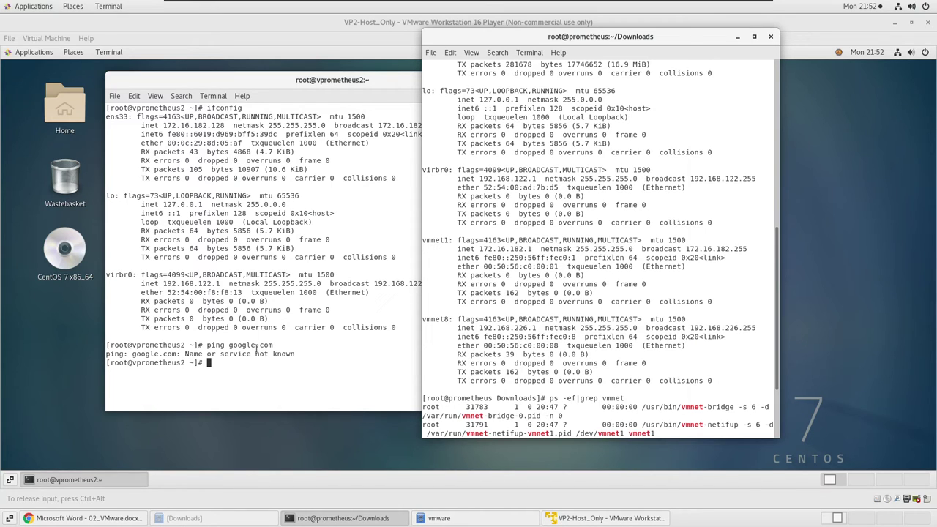
key("ctrl+alt")
left_click(738, 37)
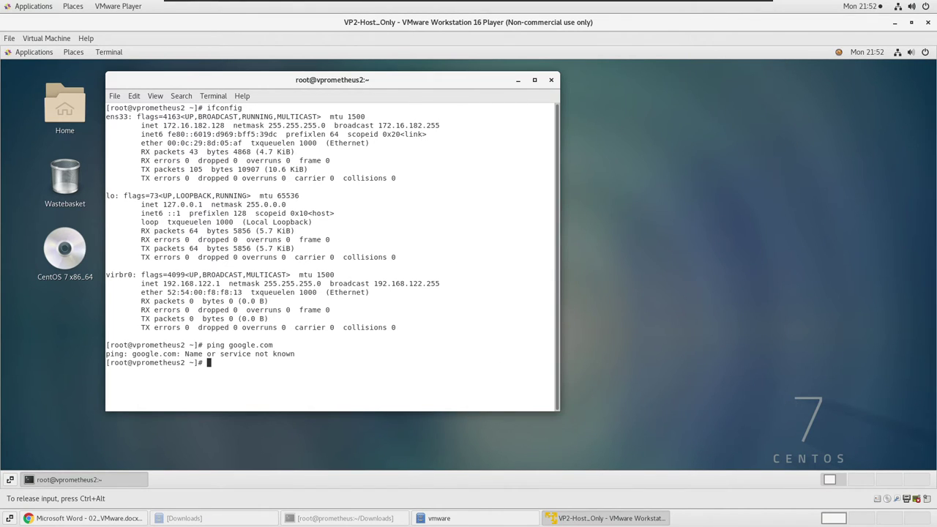
Power off the guest with init 0 and relaunch VMware Player from System Tools.
type("init 0")
key("Return")
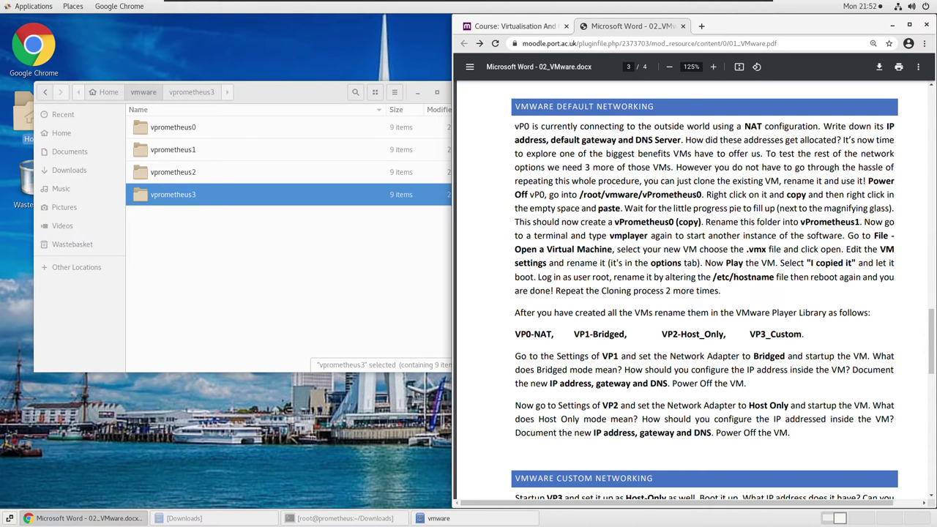
left_click(34, 6)
mouse_move(59, 149)
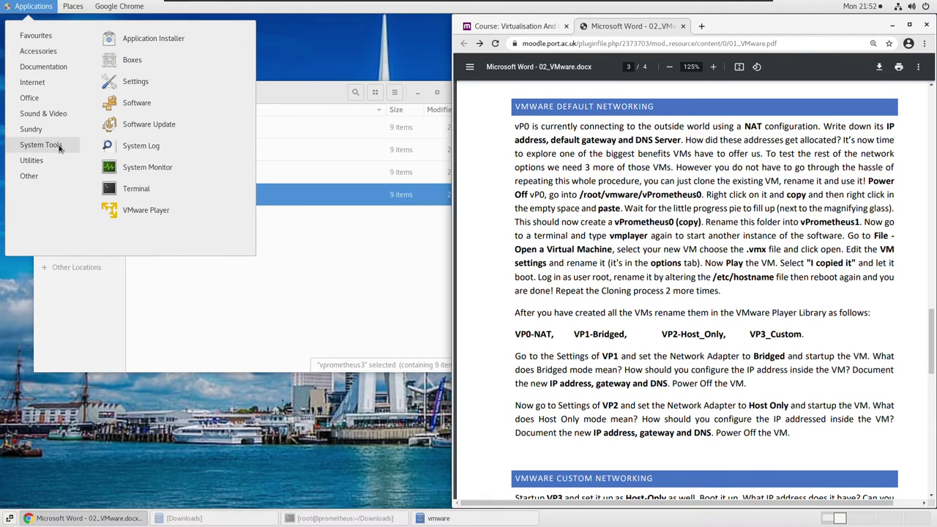
left_click(144, 213)
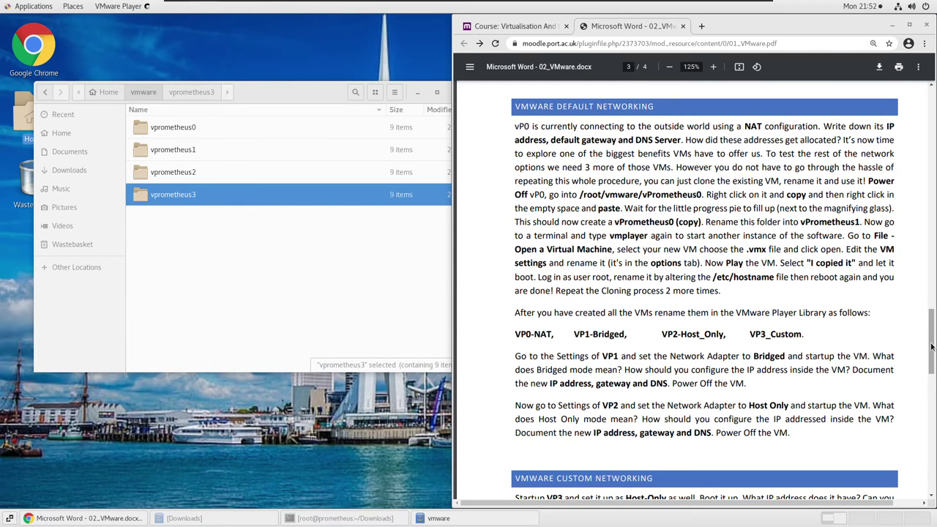
Scroll the lab instructions PDF down to the Custom Networking section.
left_click(898, 318)
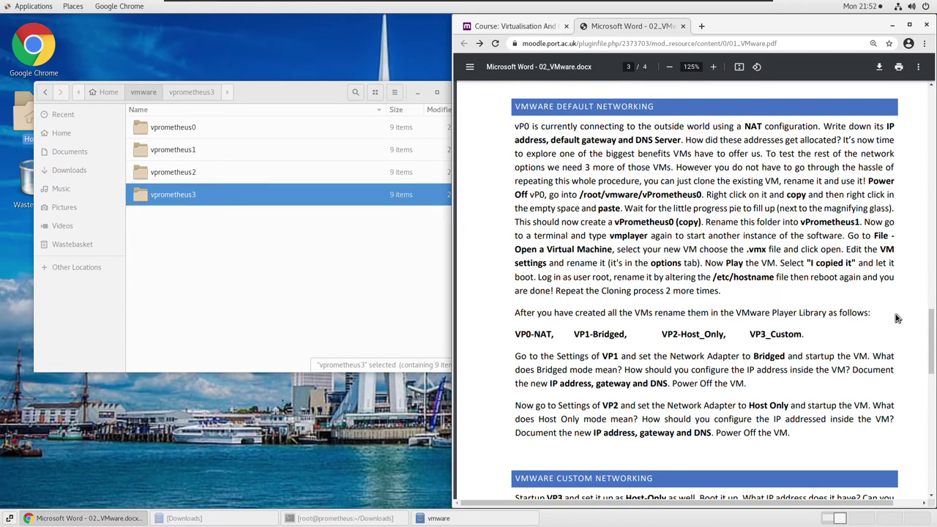
scroll(898, 318, "down", 3)
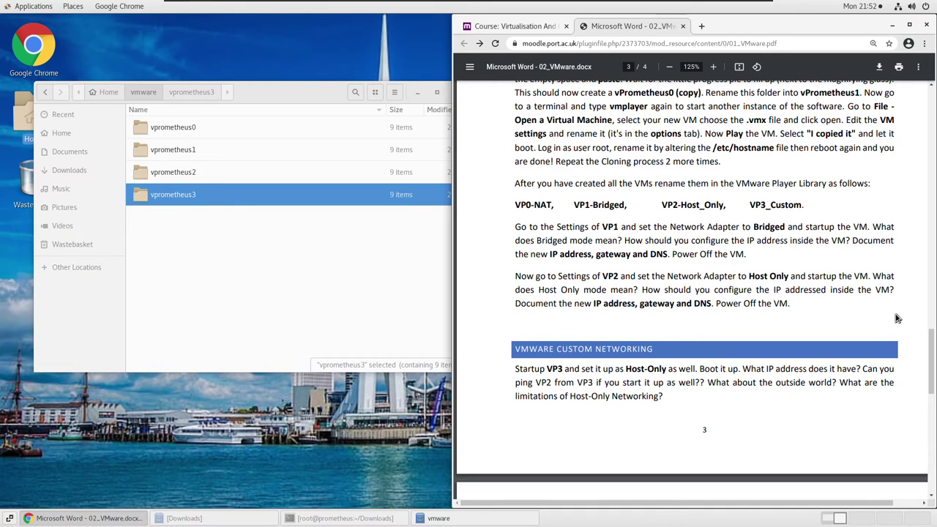
scroll(905, 313, "down", 3)
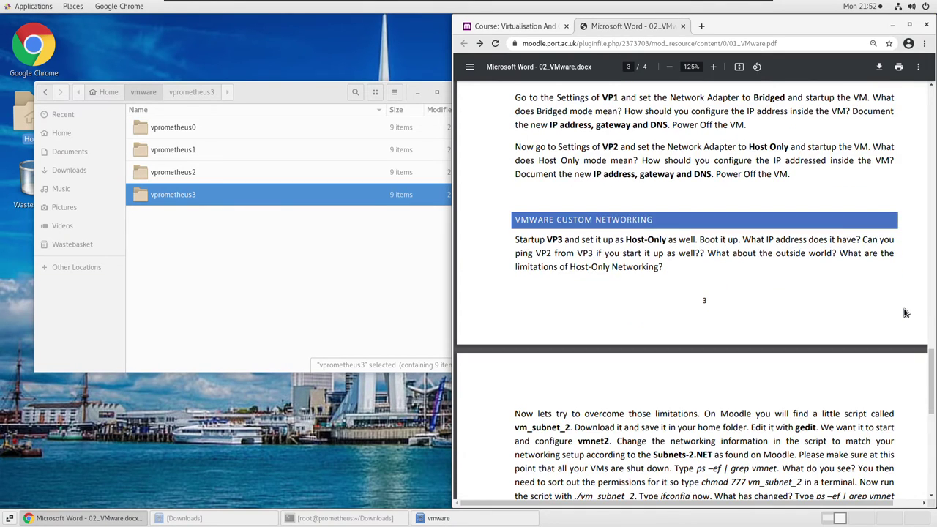
scroll(905, 314, "down", 2)
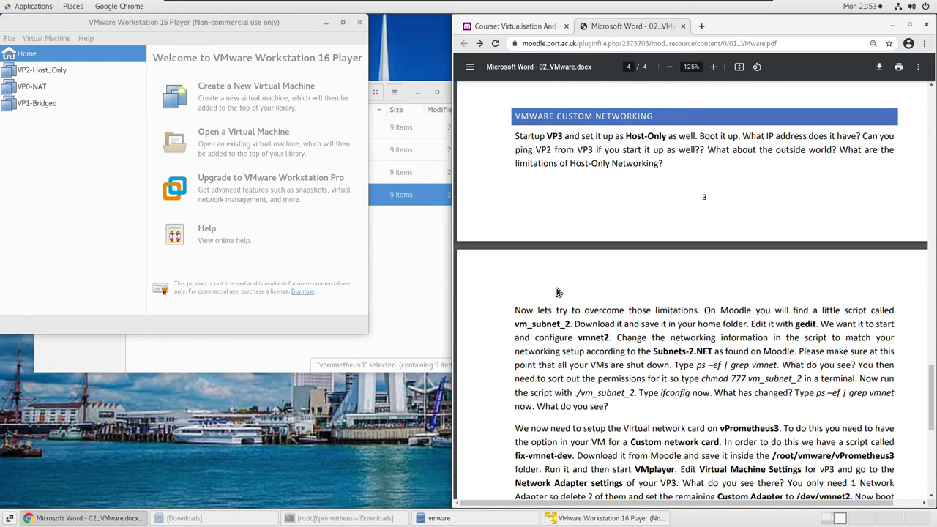
Open vprometheus0.vmx from the vprometheus3 folder into the library and open its settings.
left_click(122, 227)
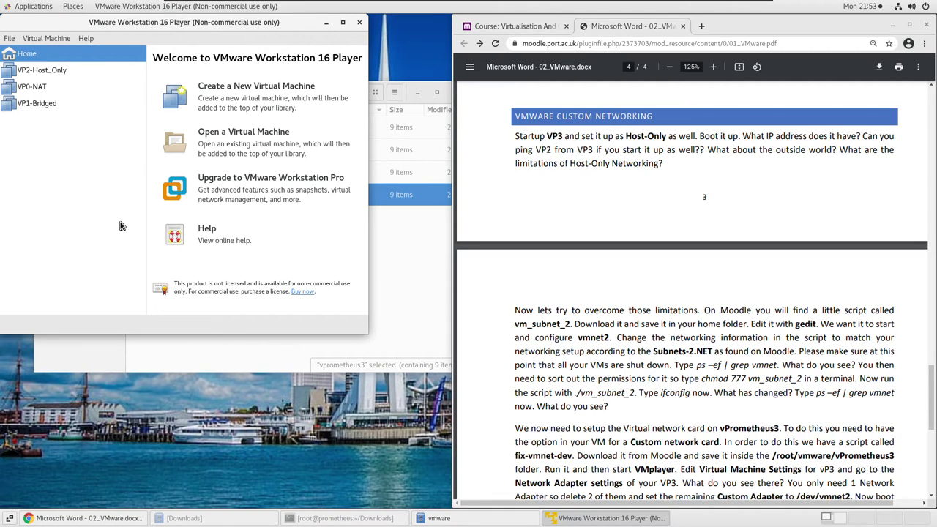
left_click(229, 147)
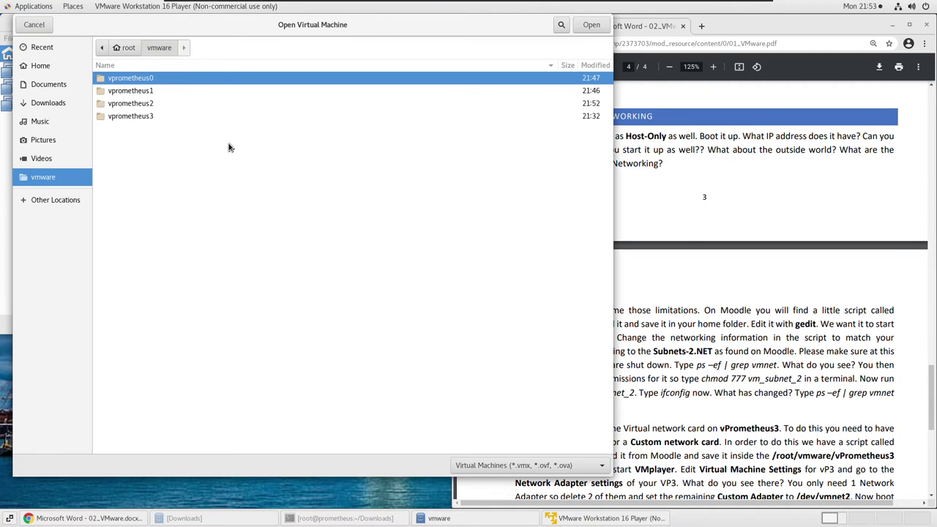
left_click(146, 117)
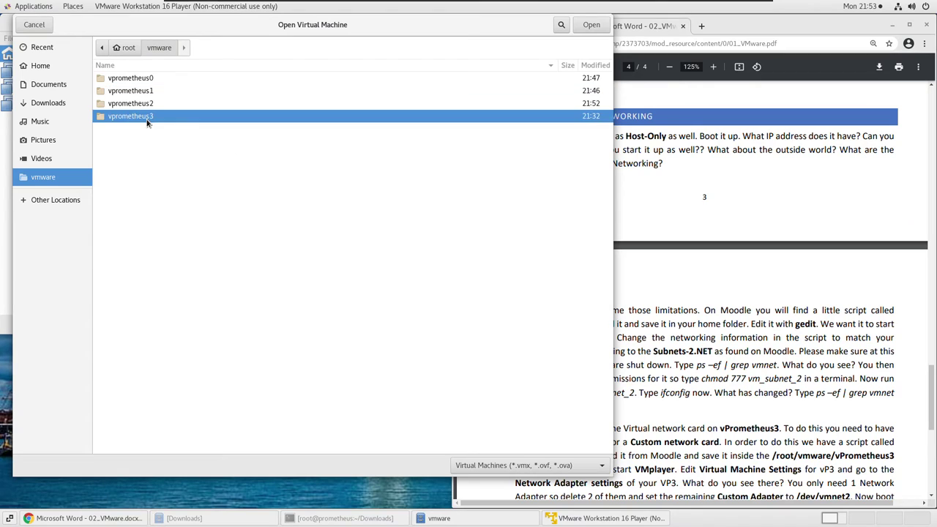
left_click(592, 25)
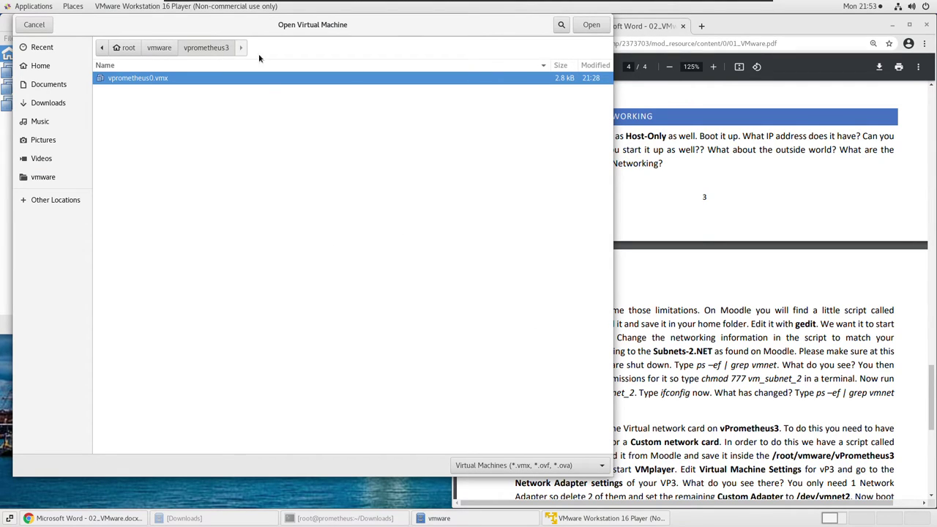
left_click(590, 24)
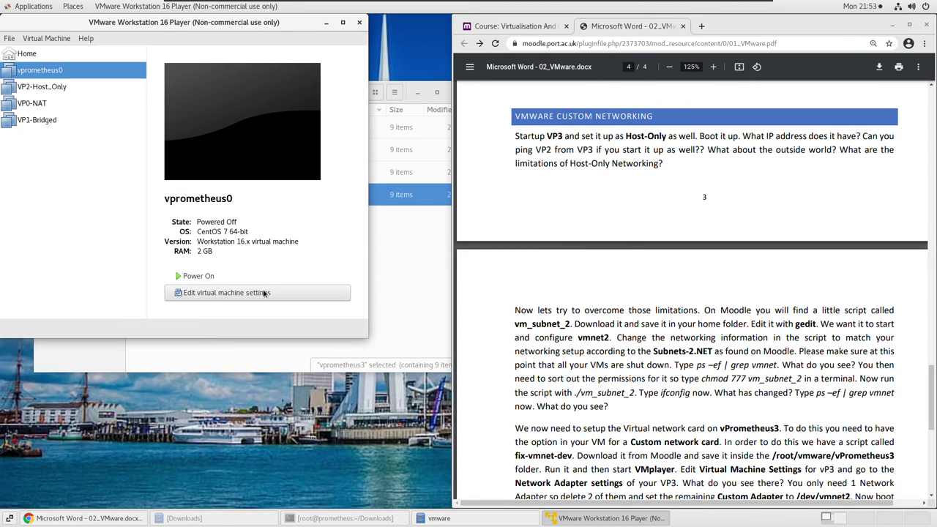
left_click(252, 294)
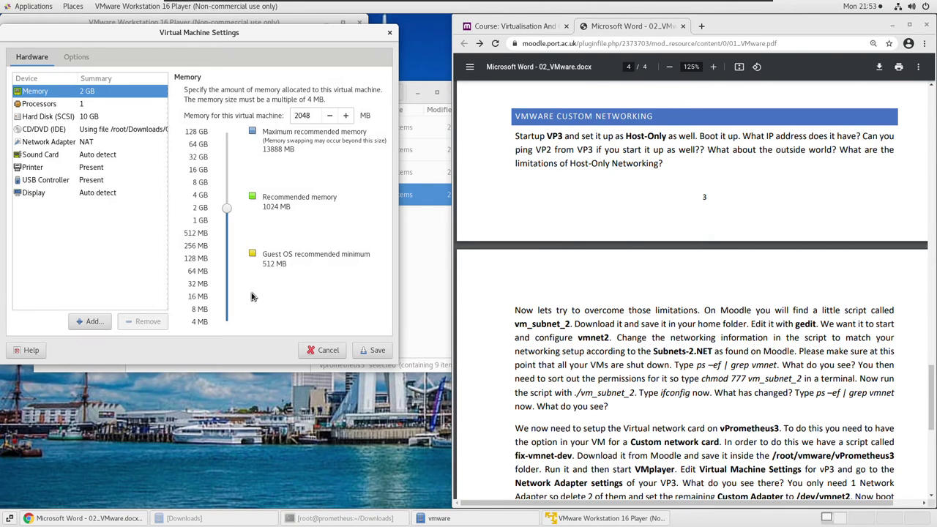
Change the machine name to VP3-Custom under Options > General.
left_click(80, 58)
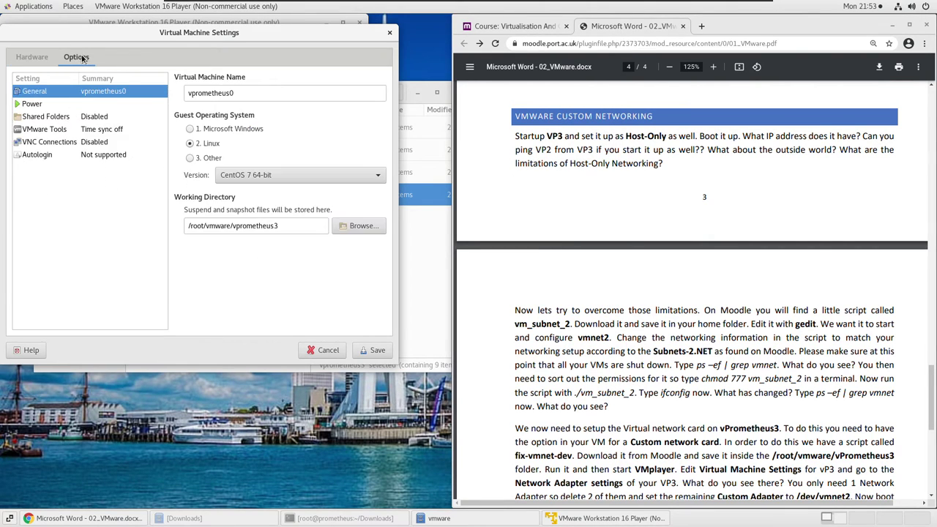
left_click_drag(257, 95, 155, 89)
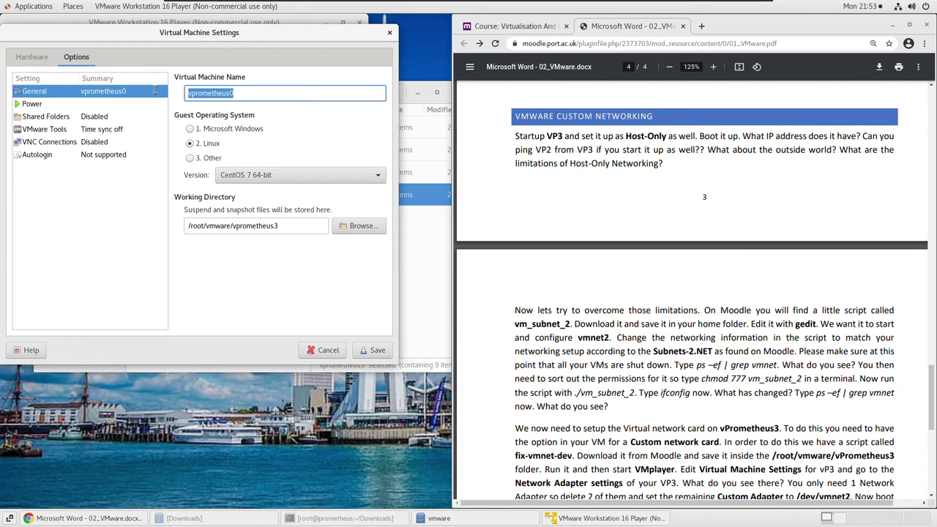
scroll(779, 249, "up", 3)
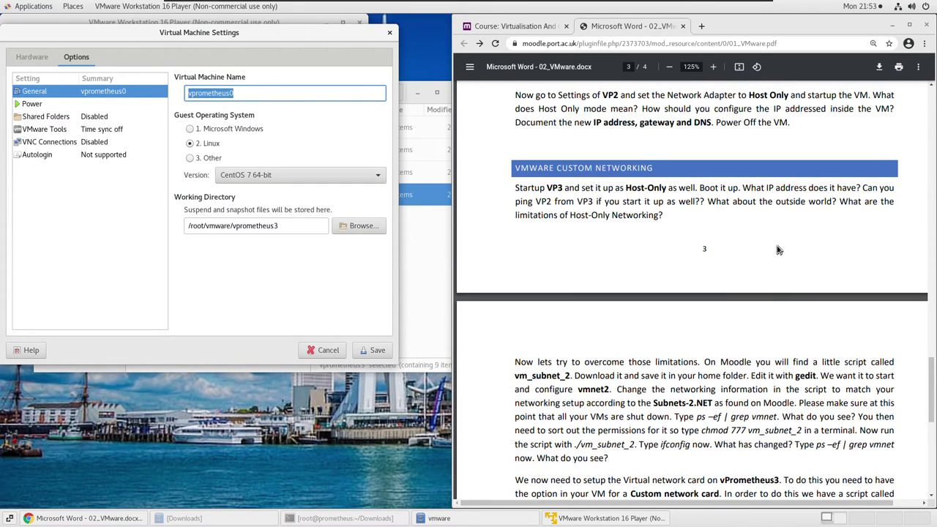
scroll(778, 250, "up", 5)
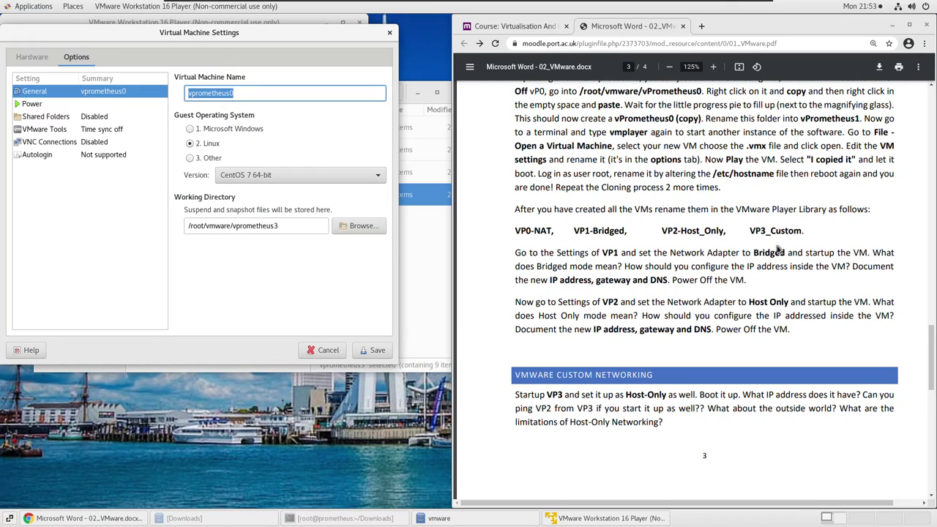
scroll(778, 250, "down", 3)
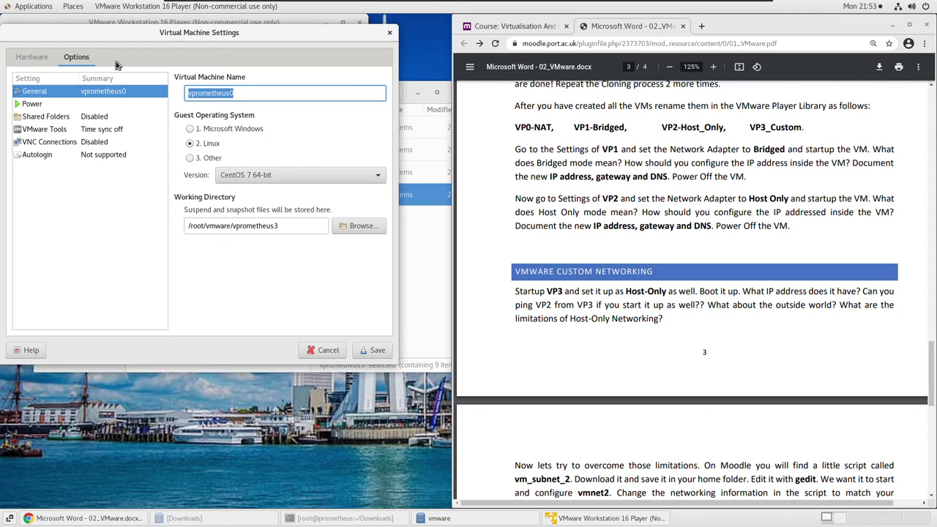
type("VP3")
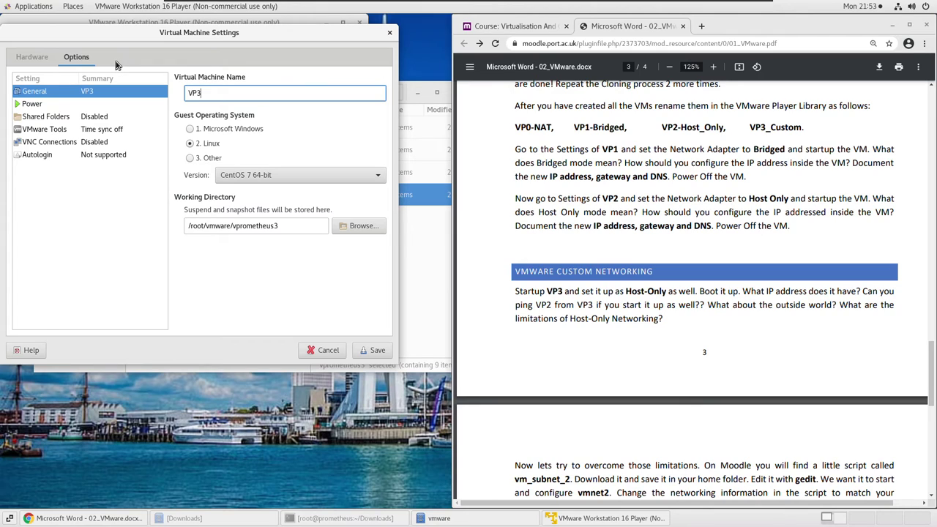
type("-Custom")
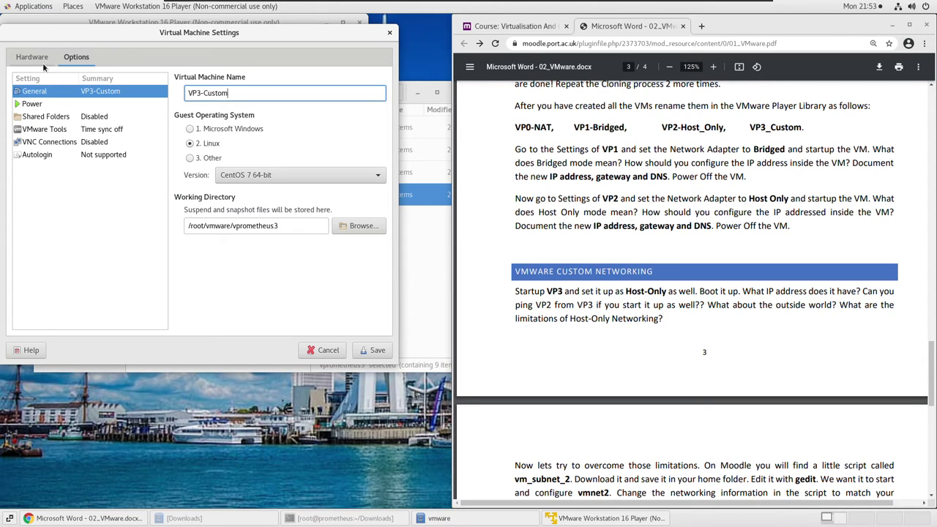
Review the Network Adapter connection settings and save the machine's configuration.
left_click(34, 58)
left_click(50, 143)
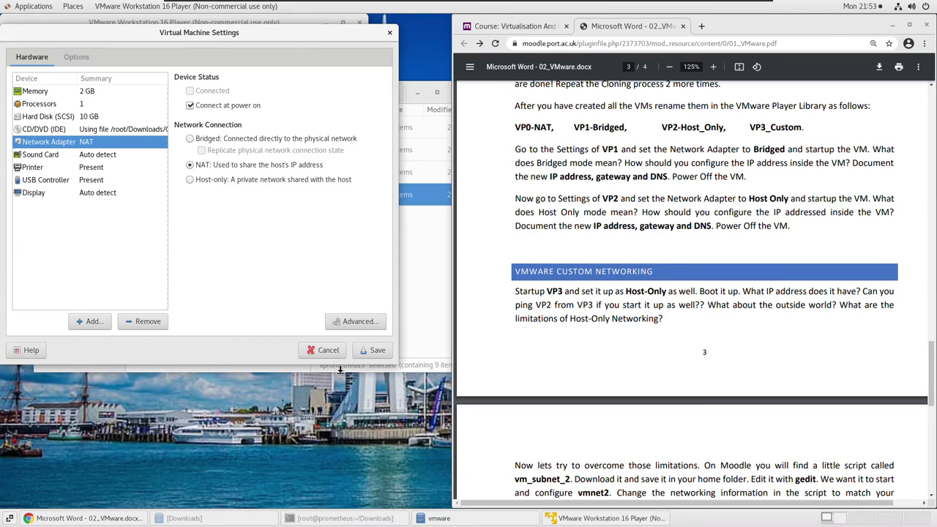
left_click(375, 359)
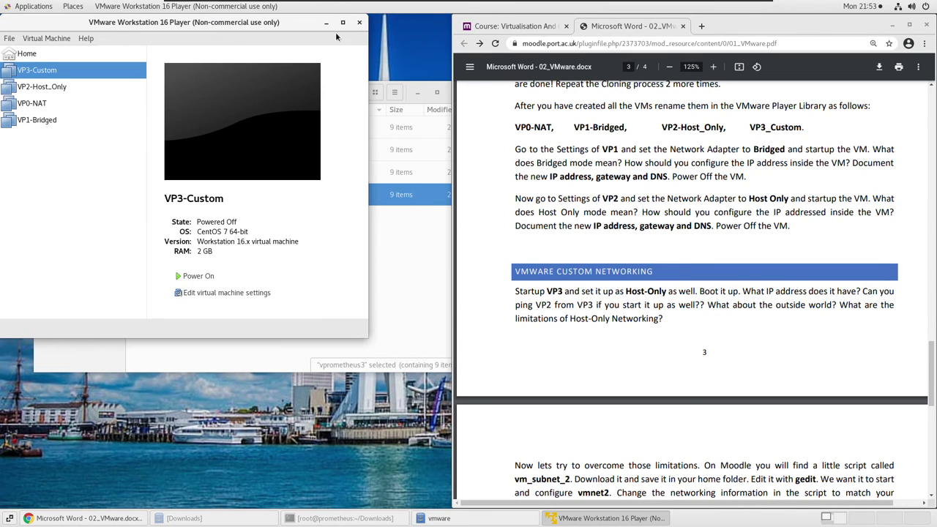
Close VMware Player and scroll the lab PDF to page 4's vm_subnet_2 and fix-vmnet-dev instructions.
left_click(359, 22)
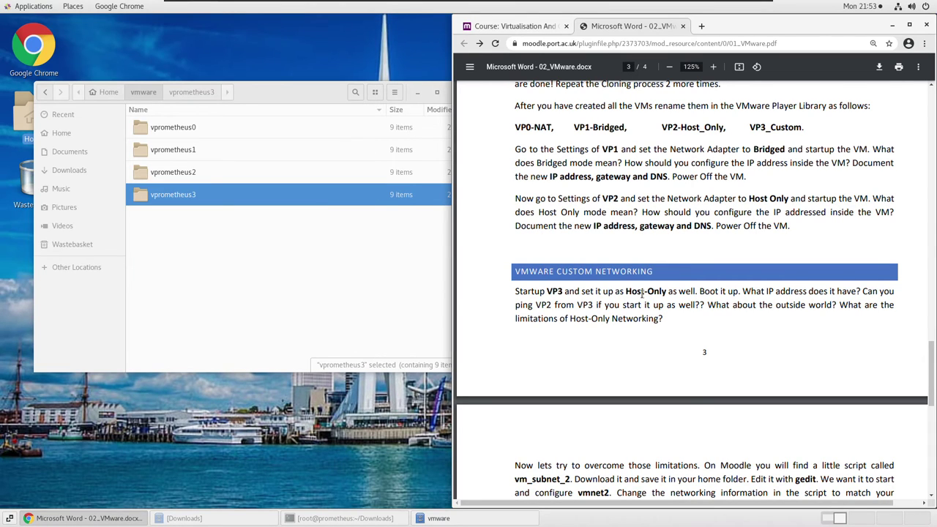
scroll(633, 293, "down", 4)
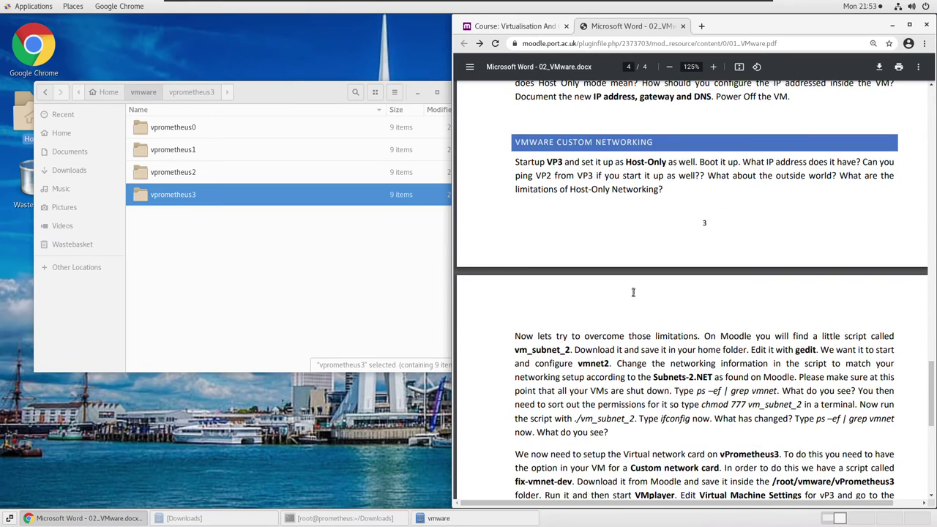
scroll(633, 291, "down", 1)
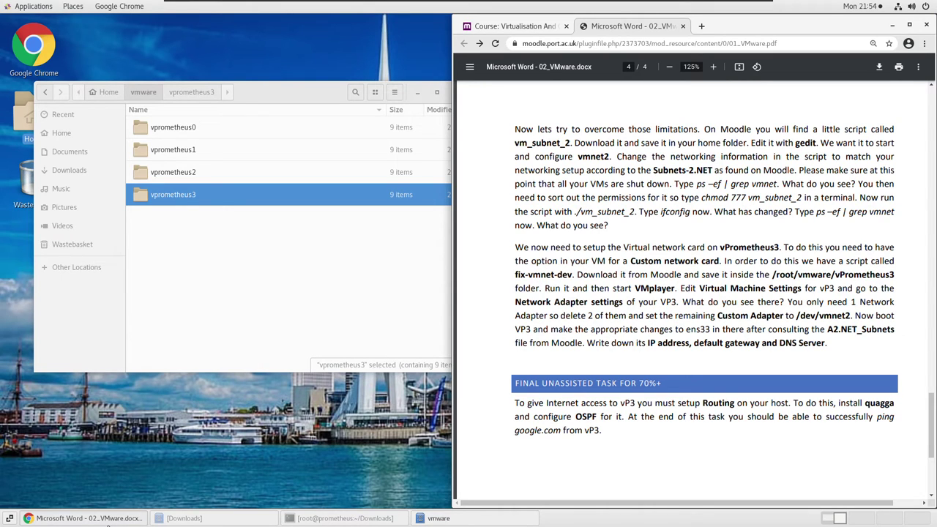
Download the vm subnet 2 and fix-vmnet-dev scripts from the Moodle course page.
left_click(514, 27)
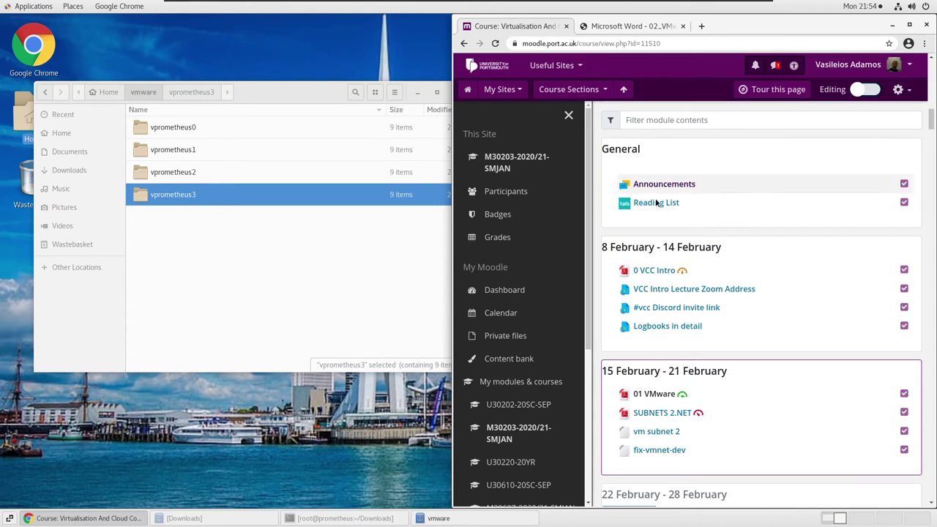
scroll(705, 356, "down", 1)
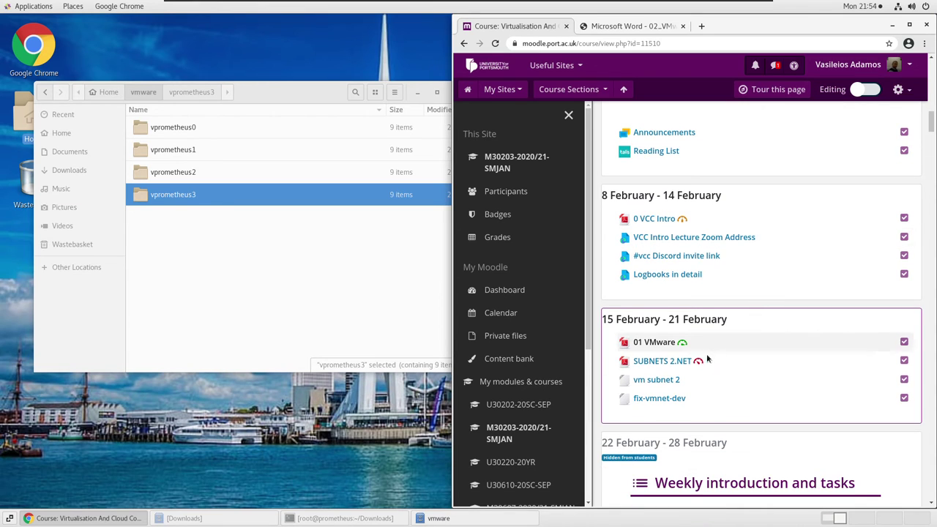
left_click(672, 383)
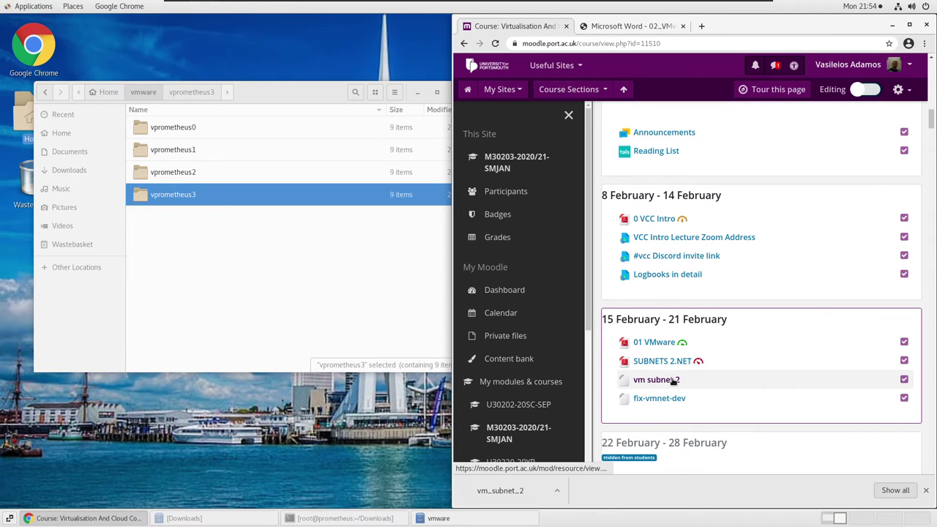
left_click(667, 399)
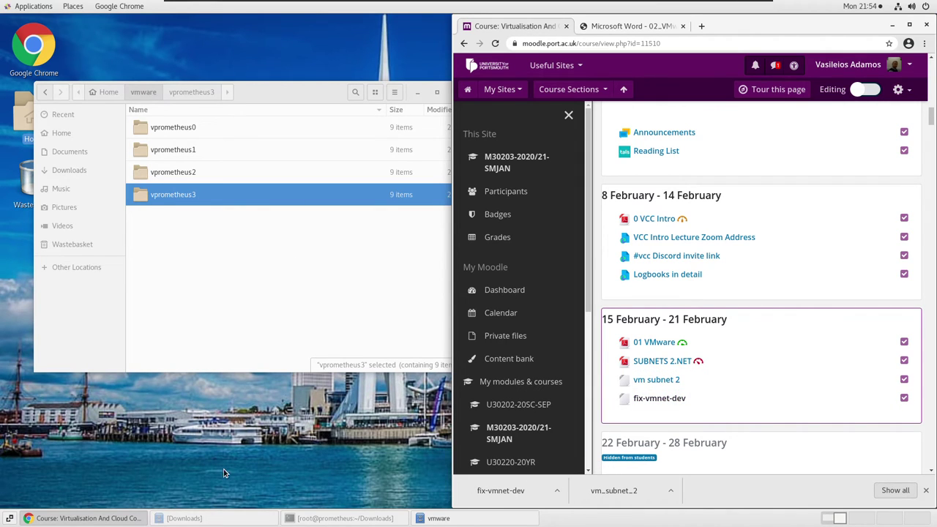
Restore and reposition the Downloads window, glance at the PDF, then return to Moodle.
left_click(241, 518)
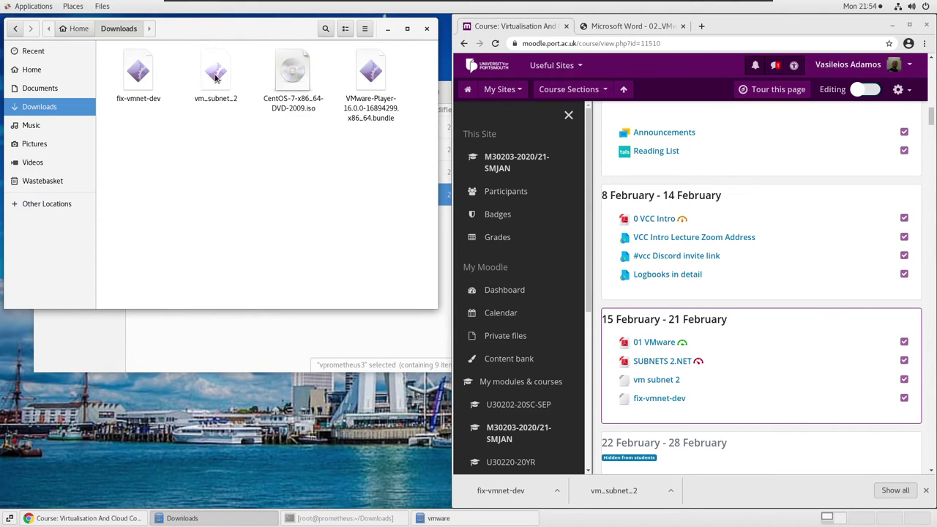
left_click_drag(219, 30, 216, 202)
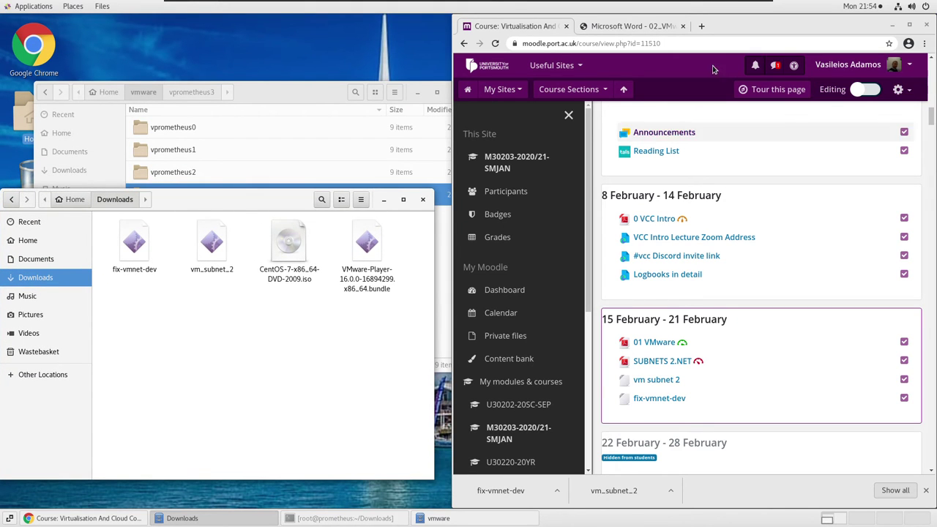
left_click(655, 28)
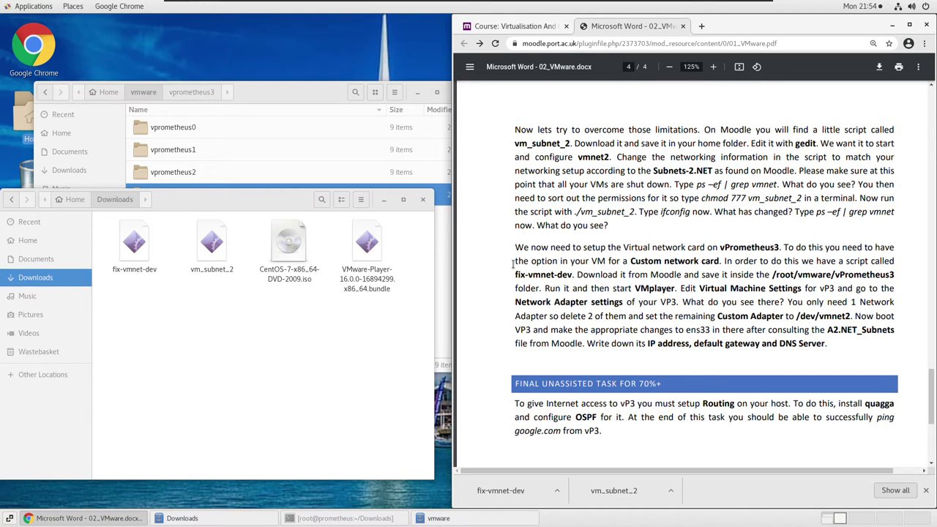
left_click(517, 28)
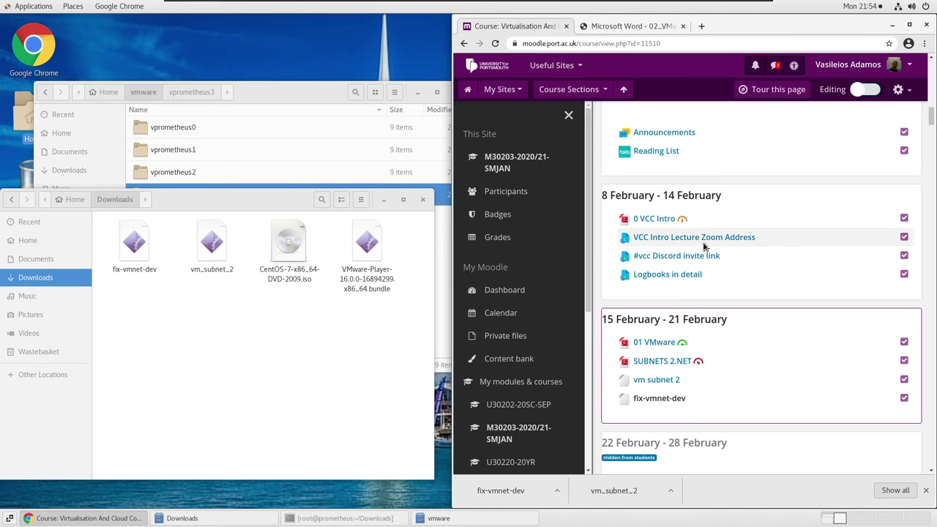
Open the SUBNETS 2.NET resource to view the A2.NET subnet table.
left_click(665, 363)
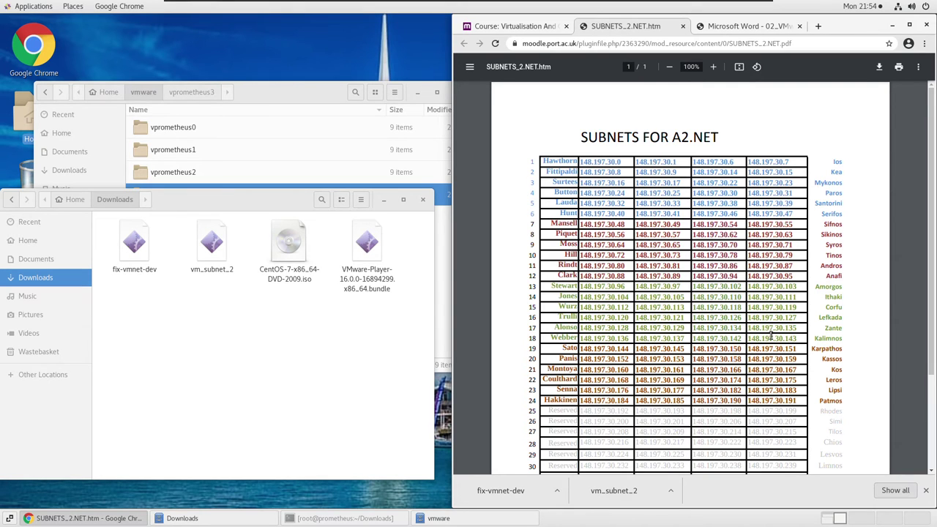
scroll(775, 339, "down", 1)
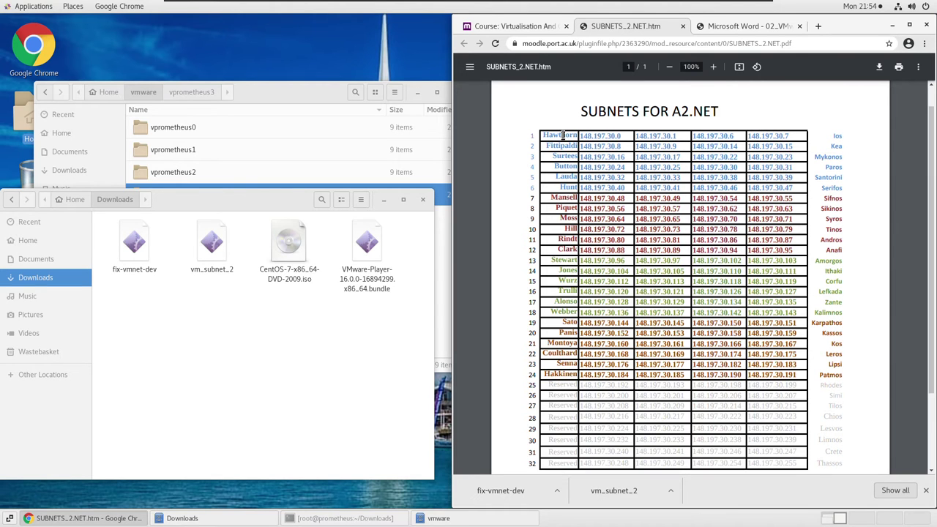
Maximise the browser, fit the table to page width, and drag back to the table's top.
left_click(910, 26)
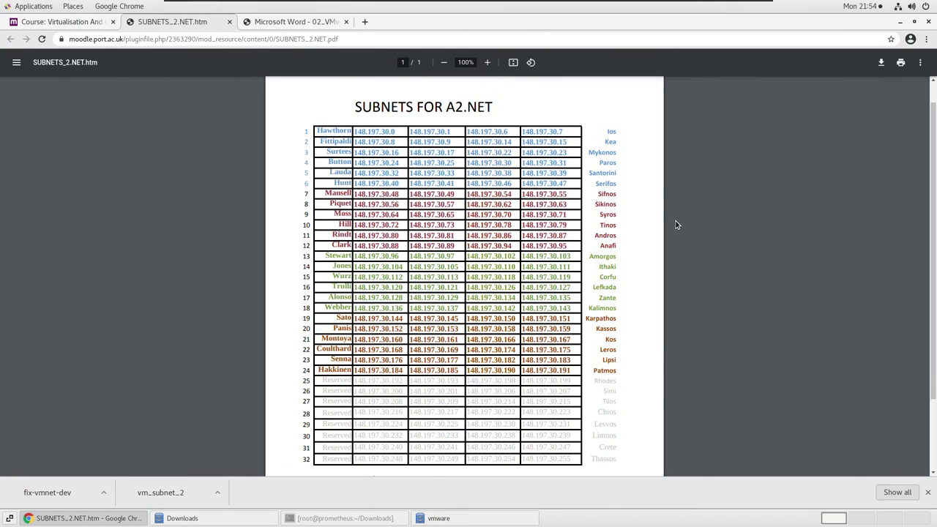
left_click(513, 63)
left_click(513, 62)
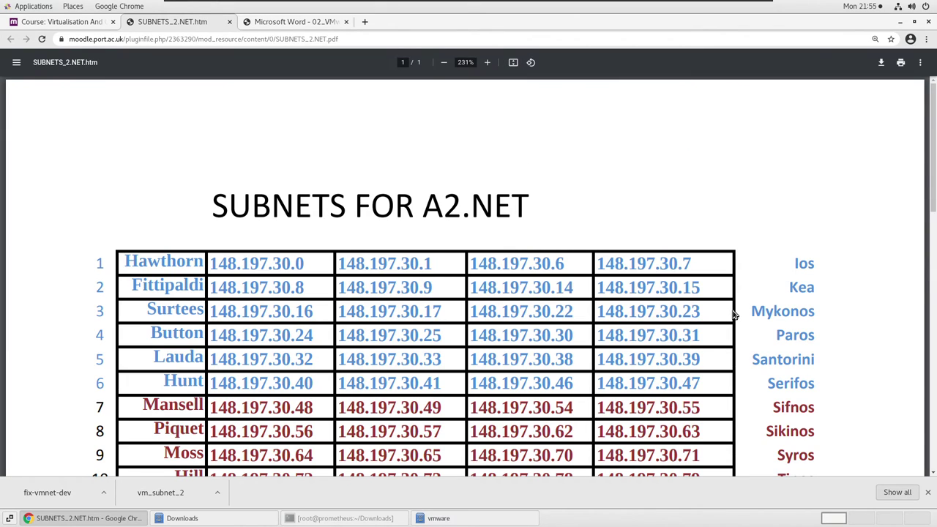
scroll(750, 304, "down", 1)
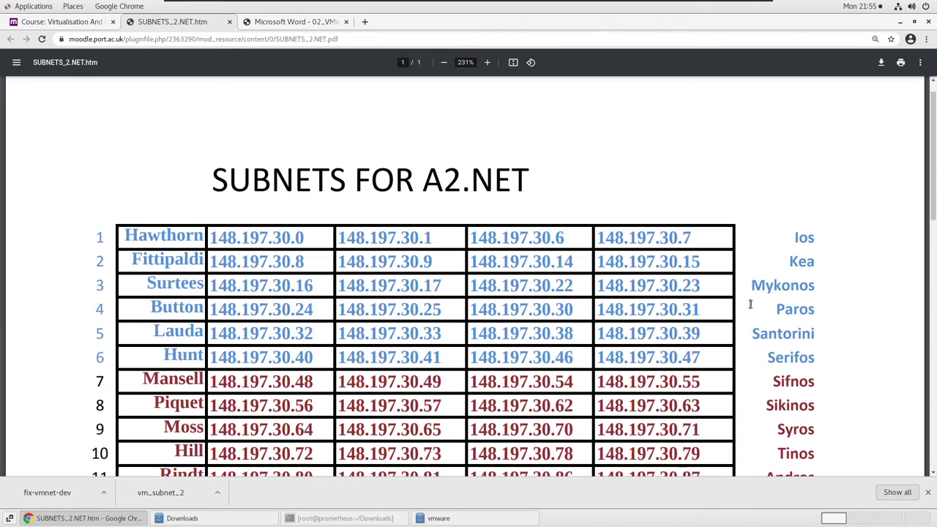
scroll(751, 304, "down", 1)
scroll(749, 302, "down", 2)
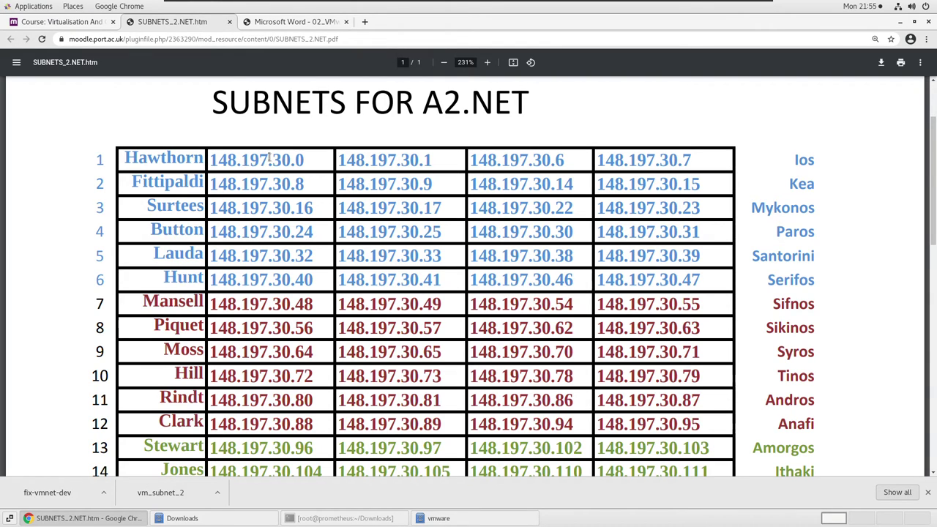
left_click_drag(933, 170, 906, 415)
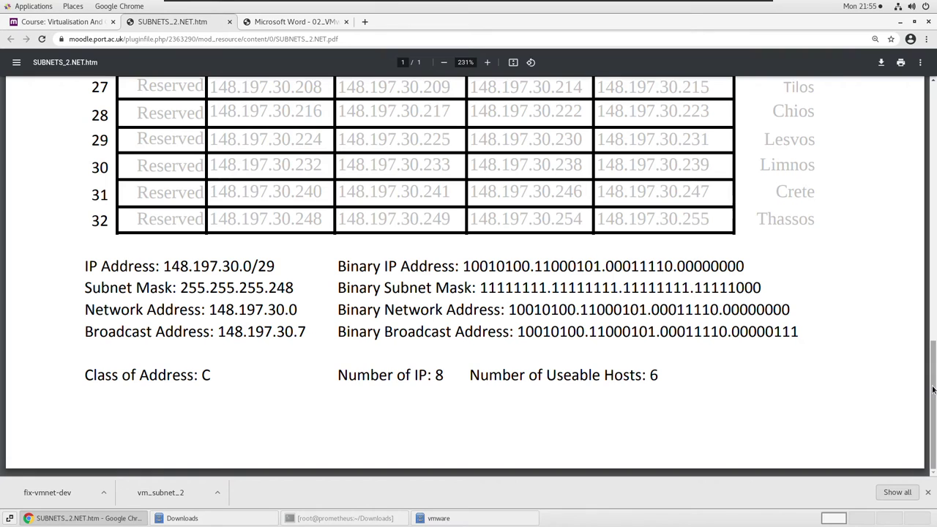
left_click_drag(935, 392, 929, 318)
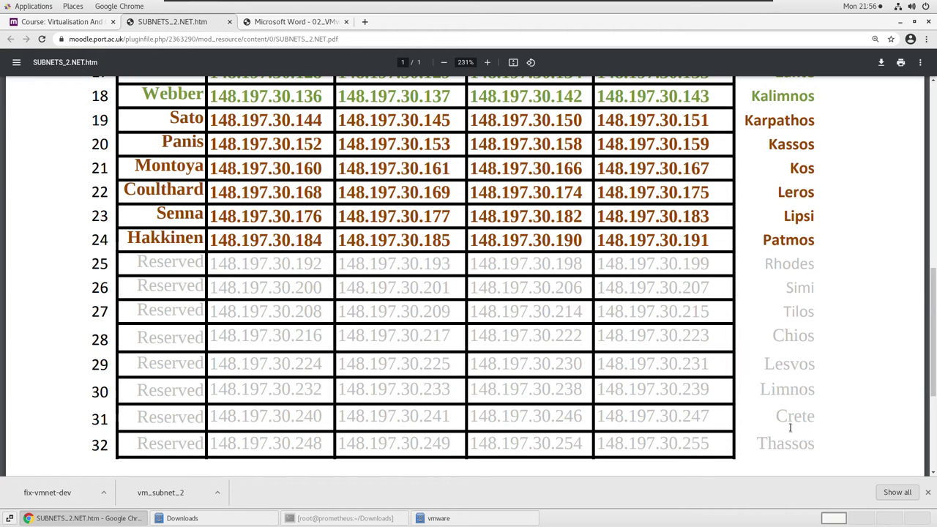
left_click_drag(933, 334, 932, 128)
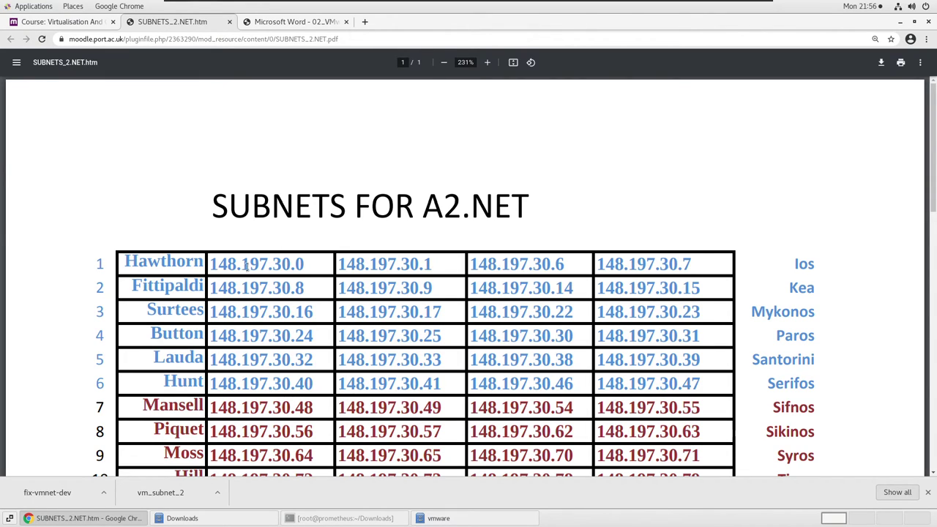
Highlight row 1's network address 148.197.30.0 and broadcast address 148.197.30.7.
left_click_drag(211, 263, 308, 262)
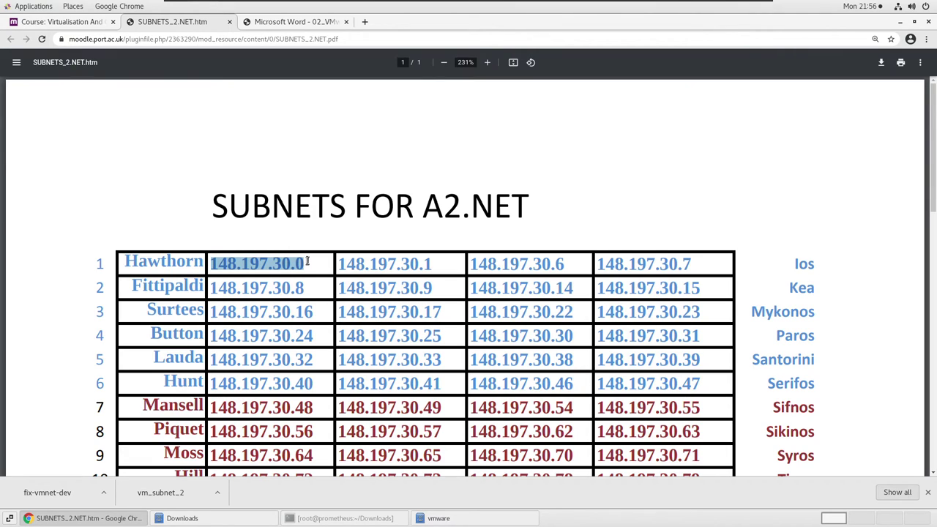
double_click(600, 263)
left_click_drag(705, 261, 600, 264)
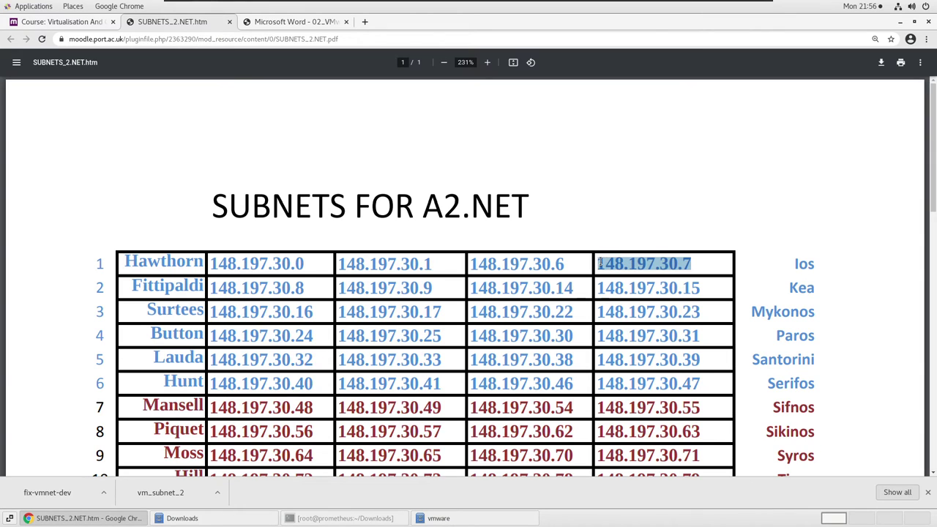
left_click(389, 265)
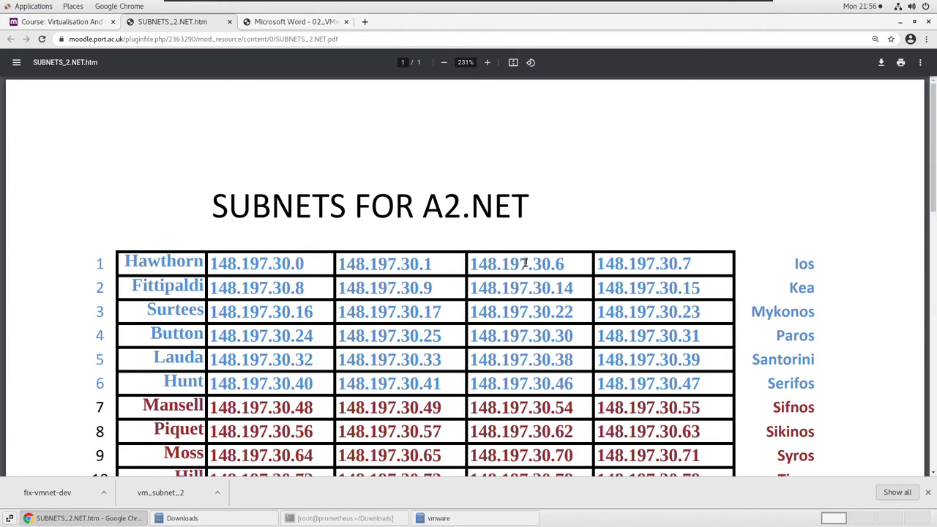
Check row 7's range ending .48 to .55, then restore the root terminal.
scroll(540, 264, "down", 1)
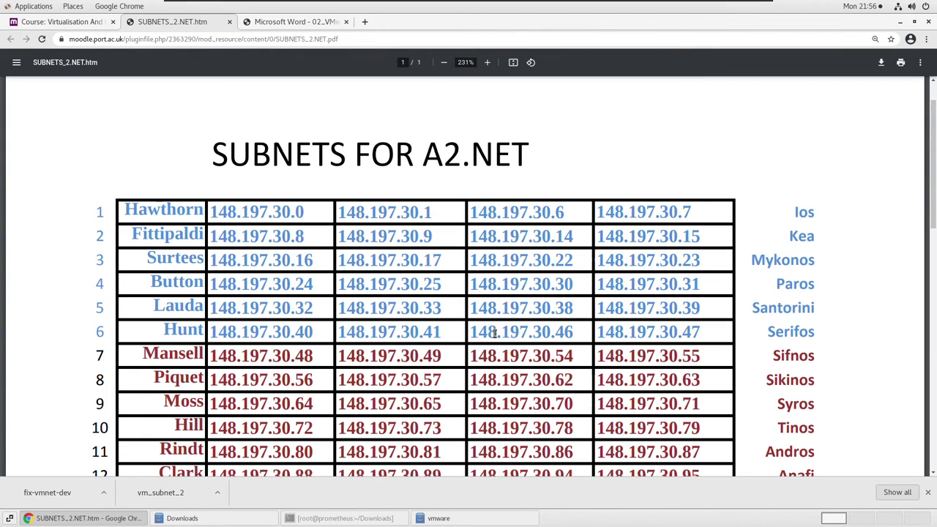
scroll(493, 335, "down", 10)
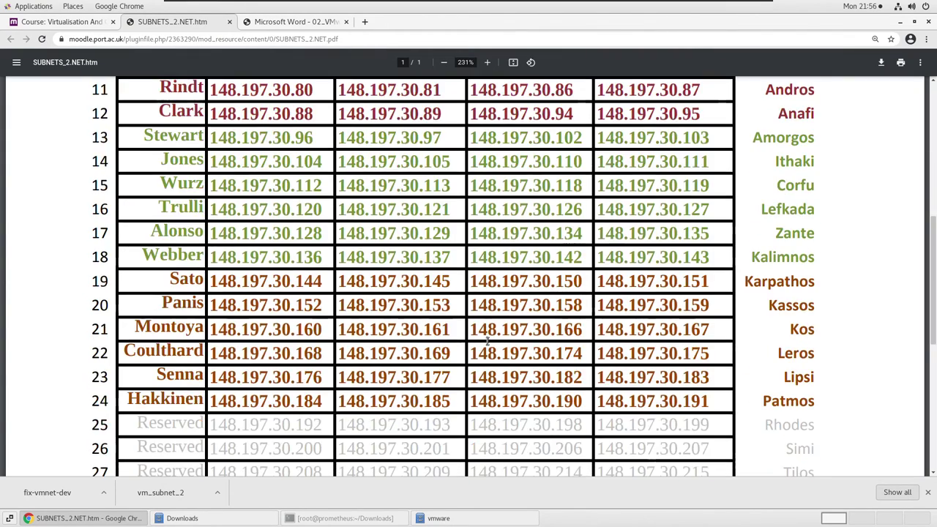
scroll(487, 341, "down", 2)
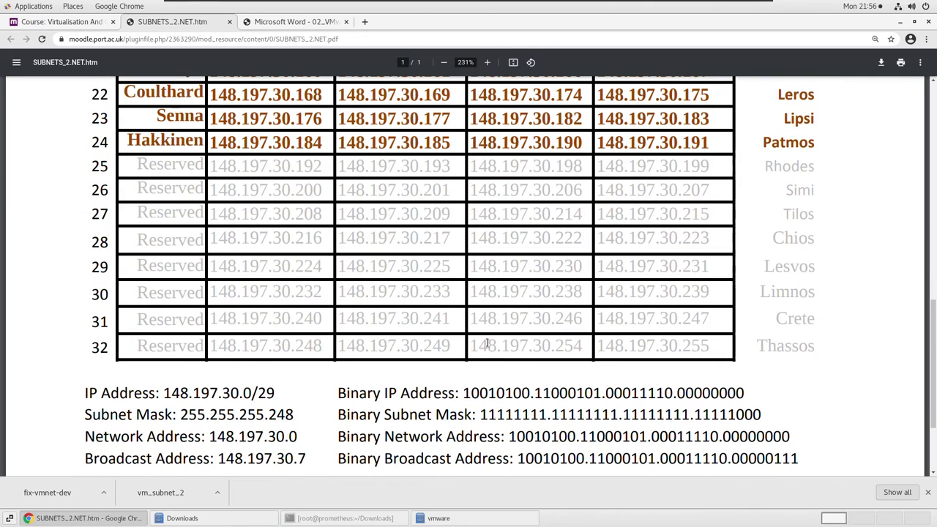
scroll(487, 341, "down", 1)
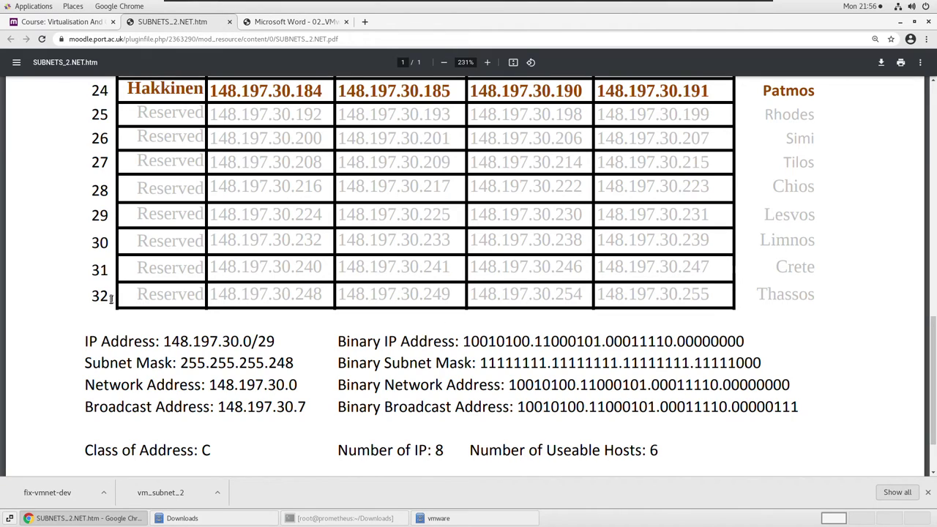
scroll(111, 297, "up", 5)
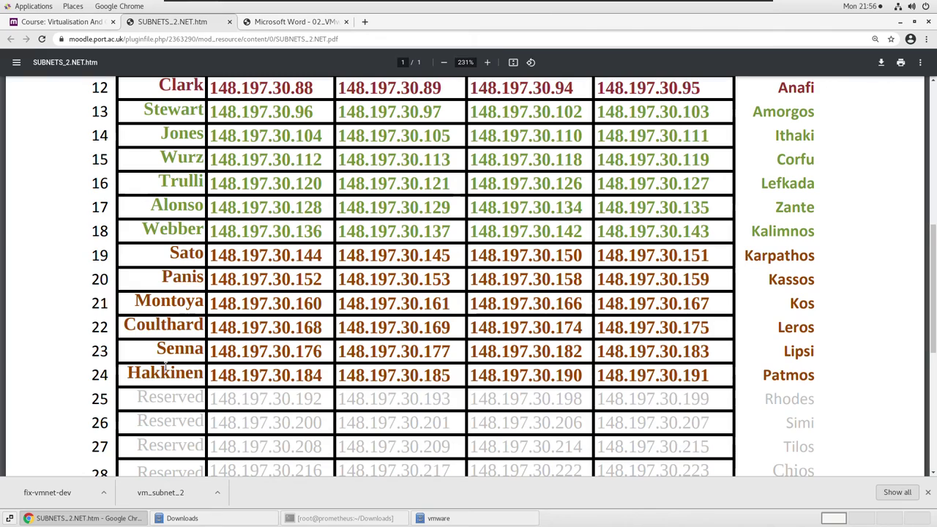
scroll(196, 197, "up", 4)
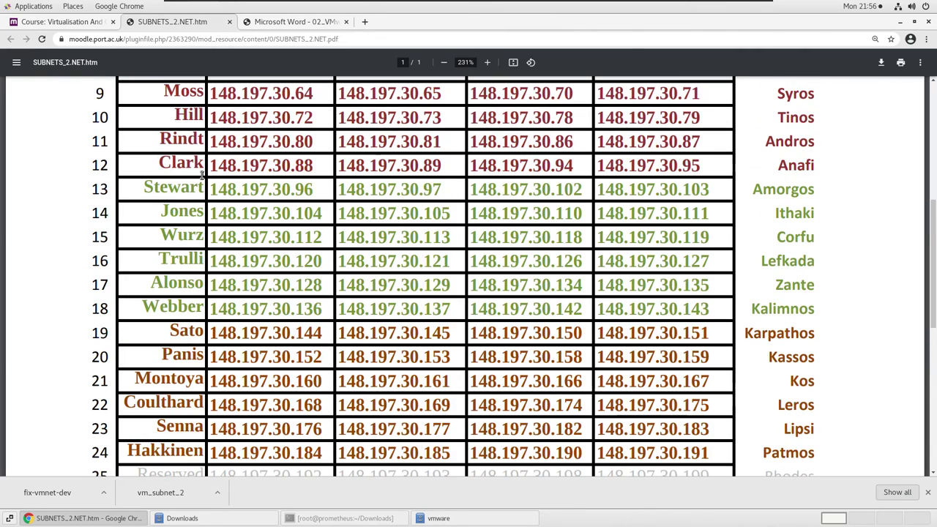
scroll(202, 174, "up", 2)
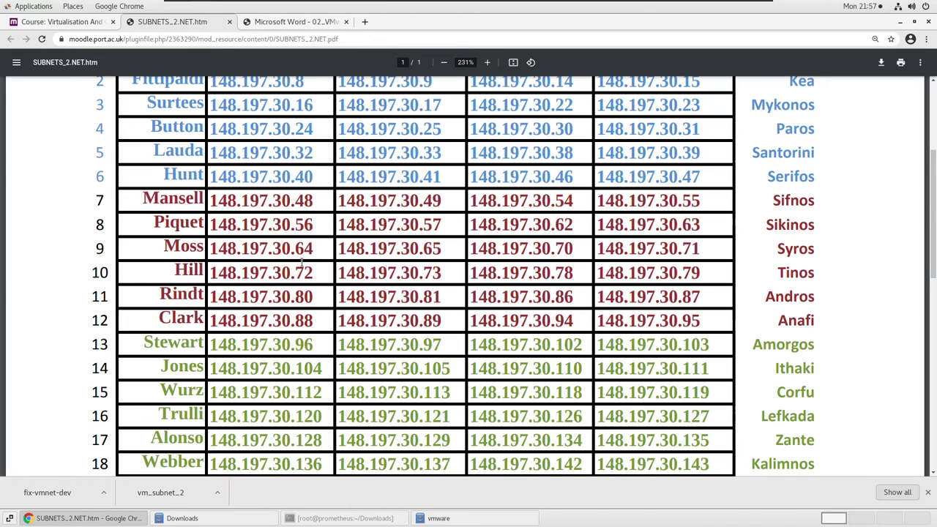
double_click(173, 198)
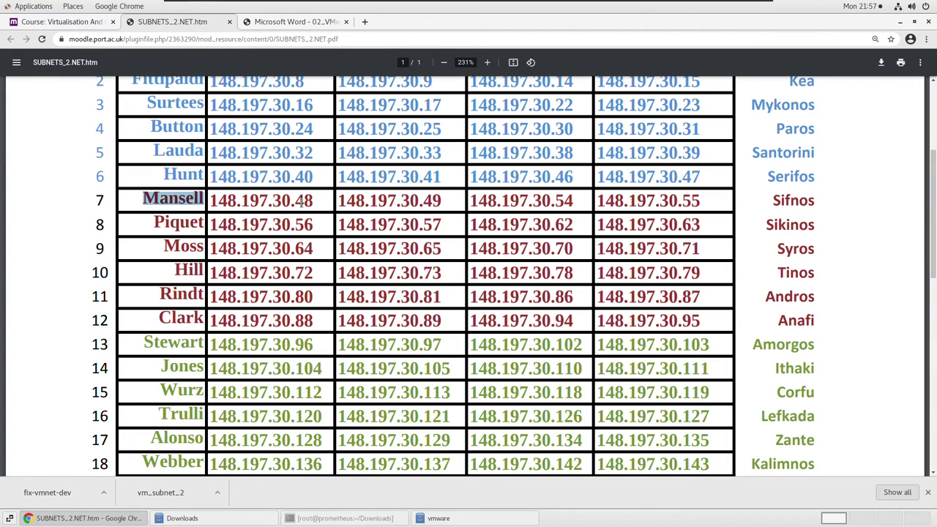
left_click_drag(296, 203, 313, 203)
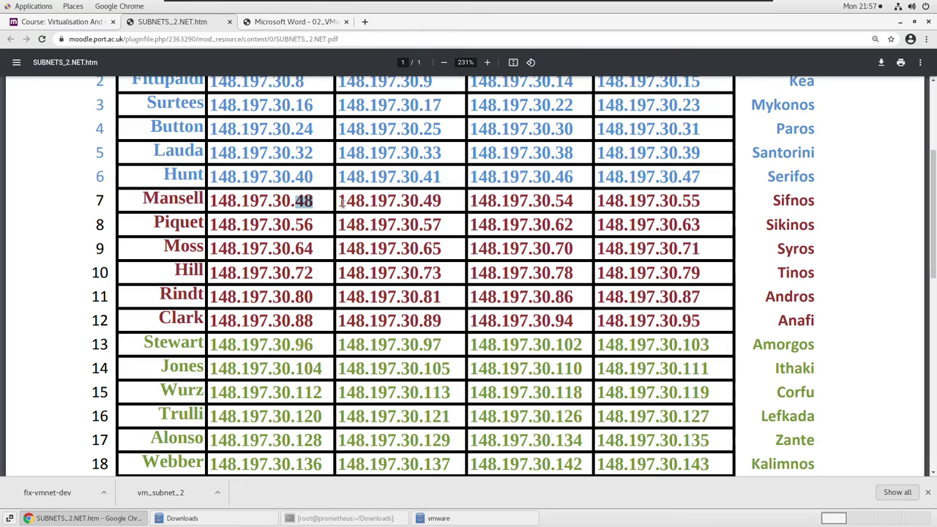
double_click(692, 204)
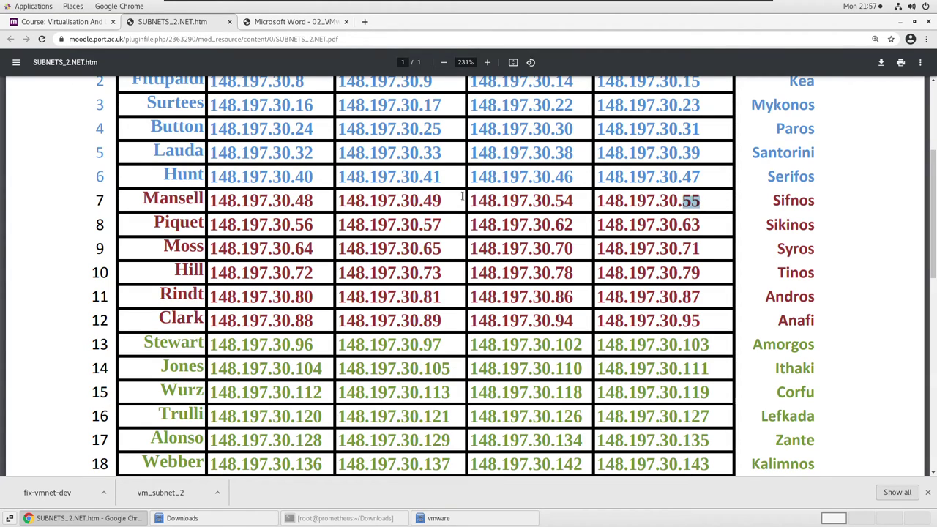
left_click(433, 200)
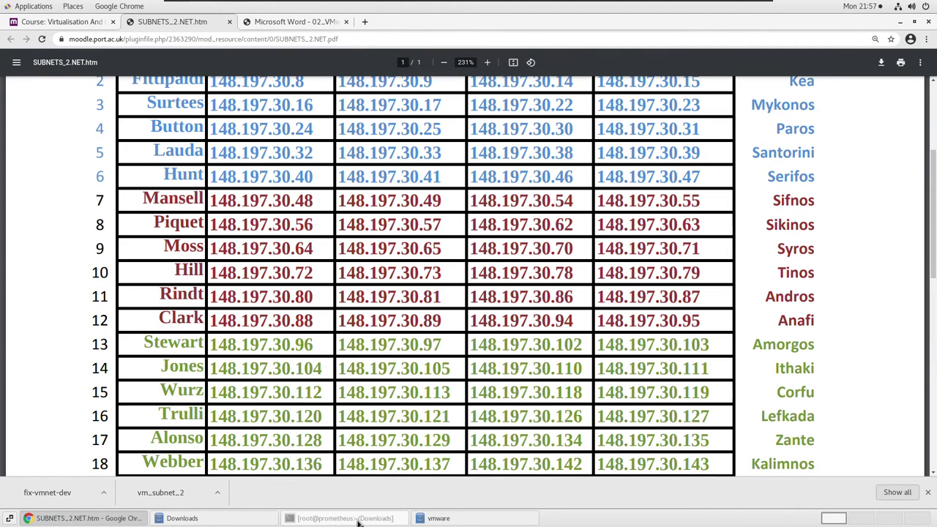
left_click(322, 520)
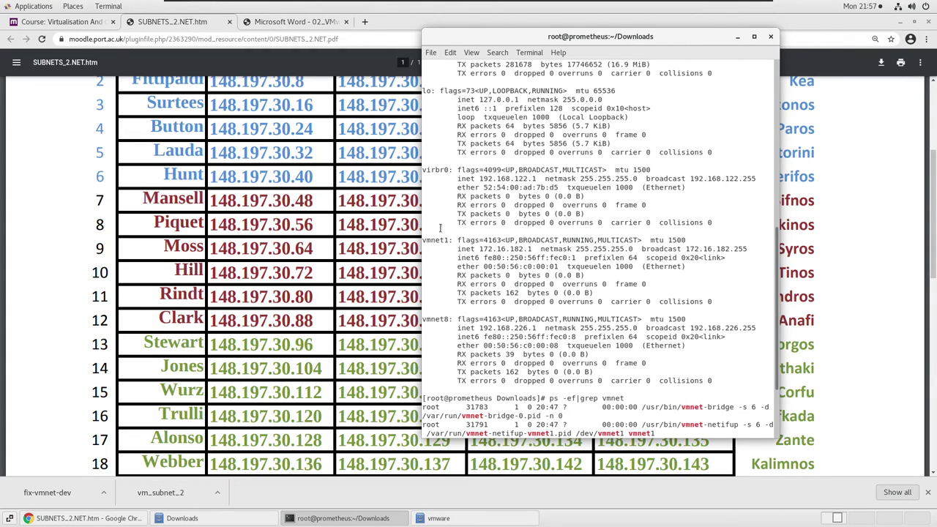
Move the terminal aside, scroll the PDF and minimise the terminal to reveal subnet rows 19–32.
left_click_drag(517, 36, 641, 38)
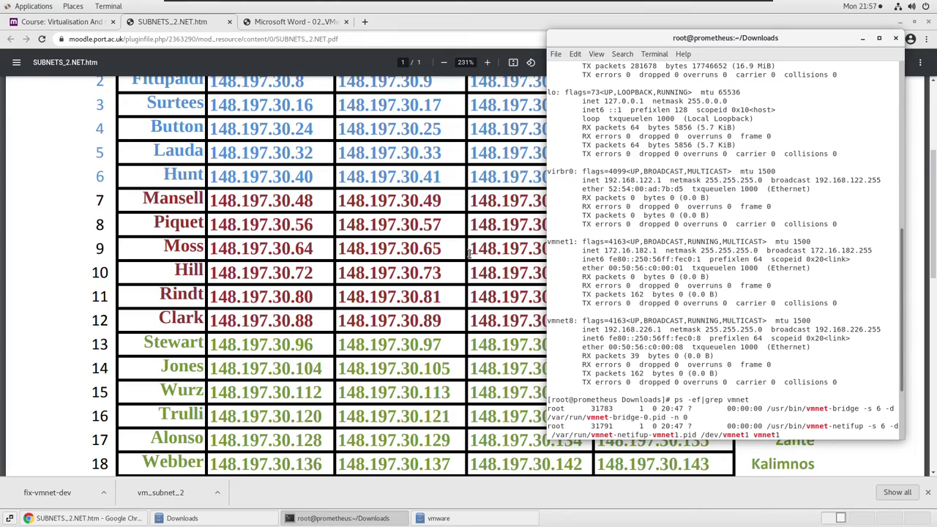
scroll(469, 253, "down", 5)
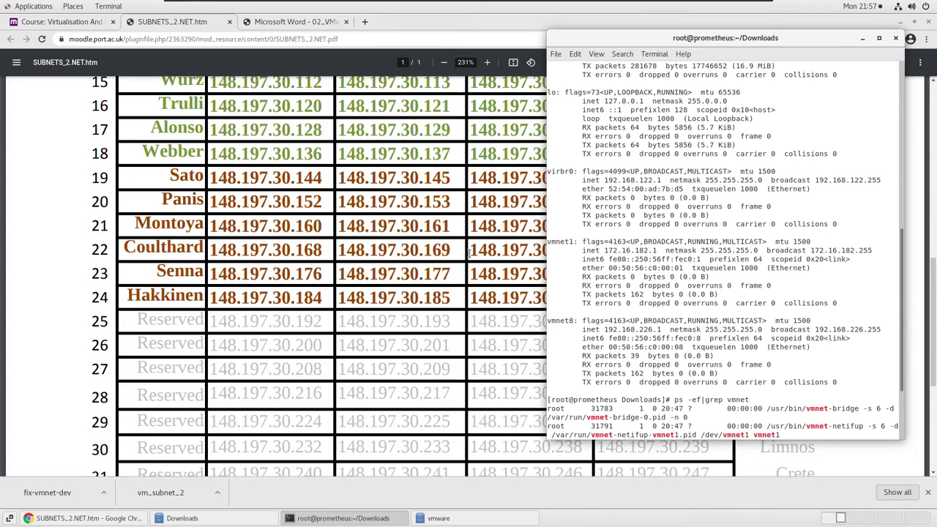
scroll(468, 253, "down", 2)
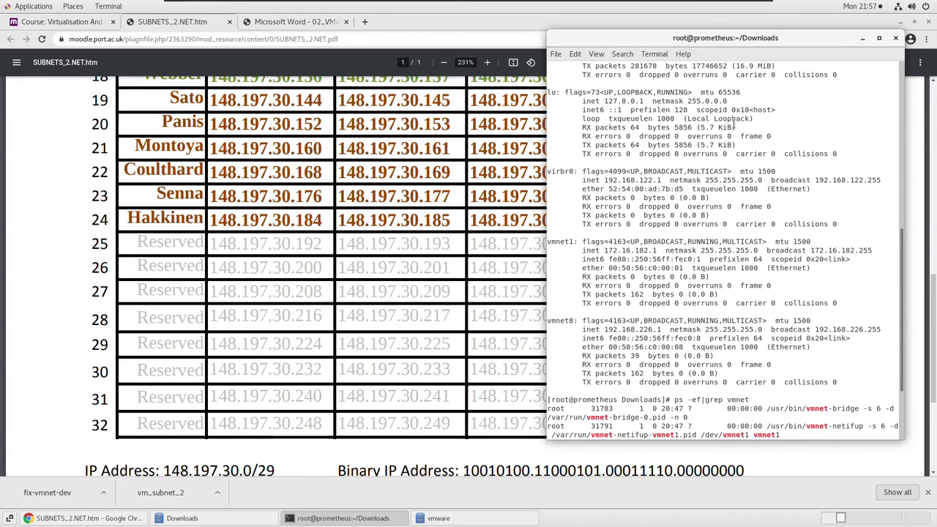
left_click(863, 40)
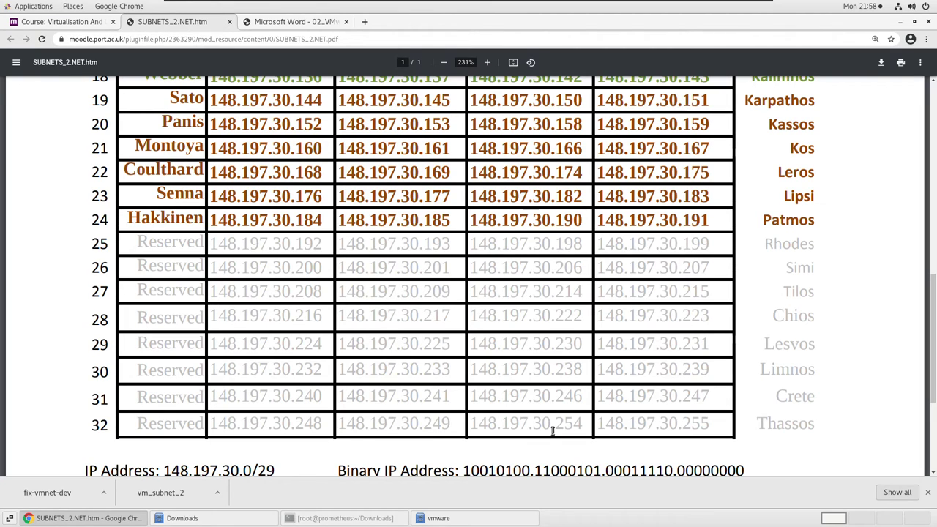
Open the vm_subnet_2 script from Downloads in the text editor, maximised.
left_click(229, 517)
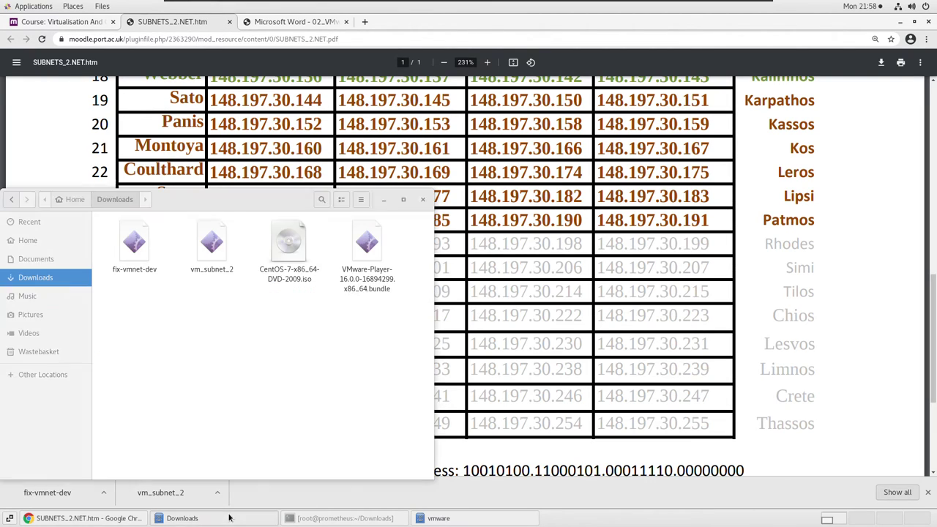
left_click(211, 252)
right_click(211, 252)
left_click(259, 257)
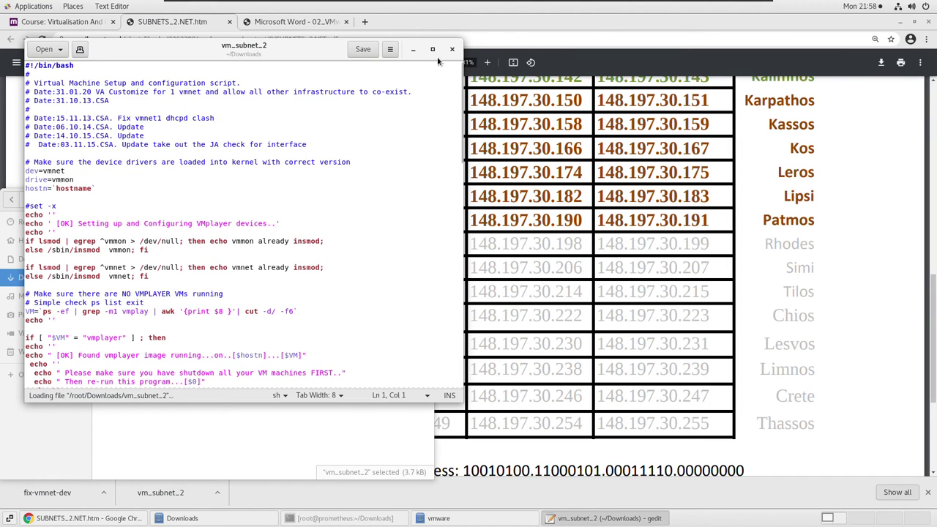
left_click(432, 49)
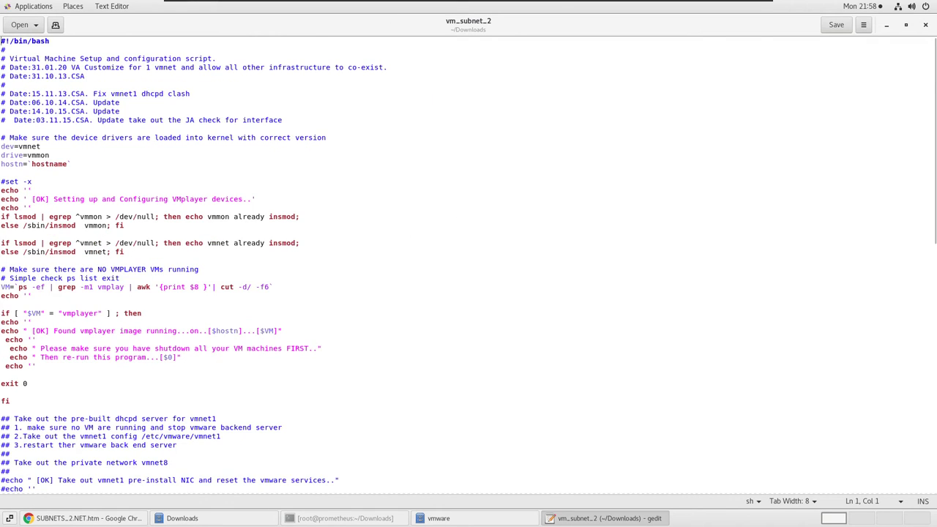
Review the VMNET=2 line and VMNET_IP value in the script, then return to the Chrome subnet table.
scroll(389, 227, "down", 10)
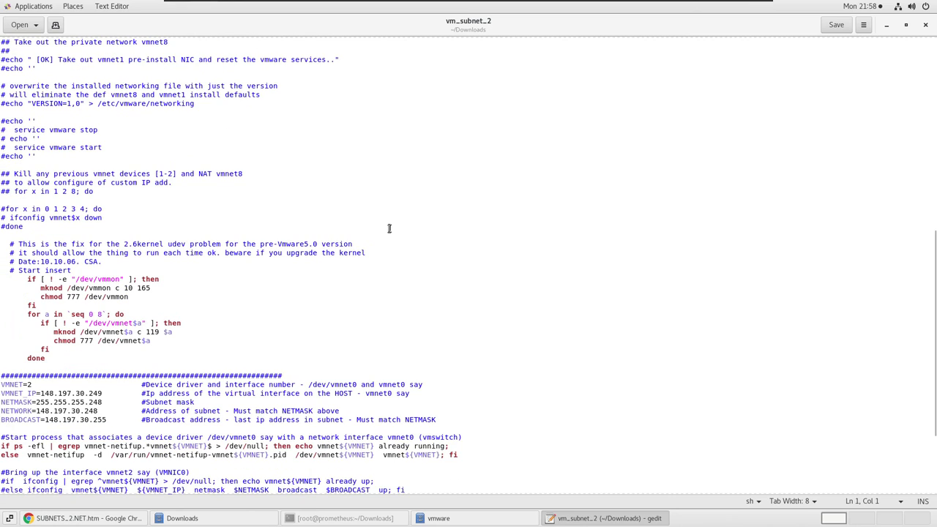
scroll(55, 207, "up", 12)
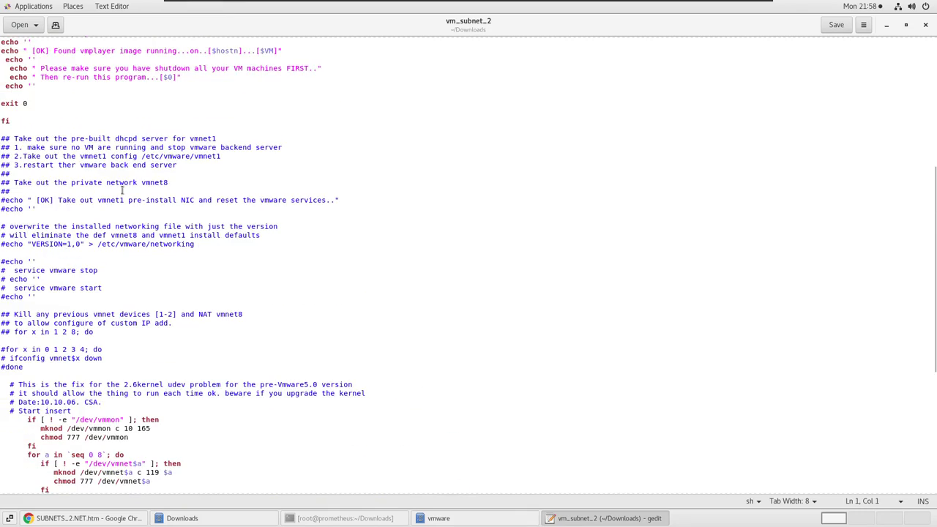
scroll(126, 98, "up", 4)
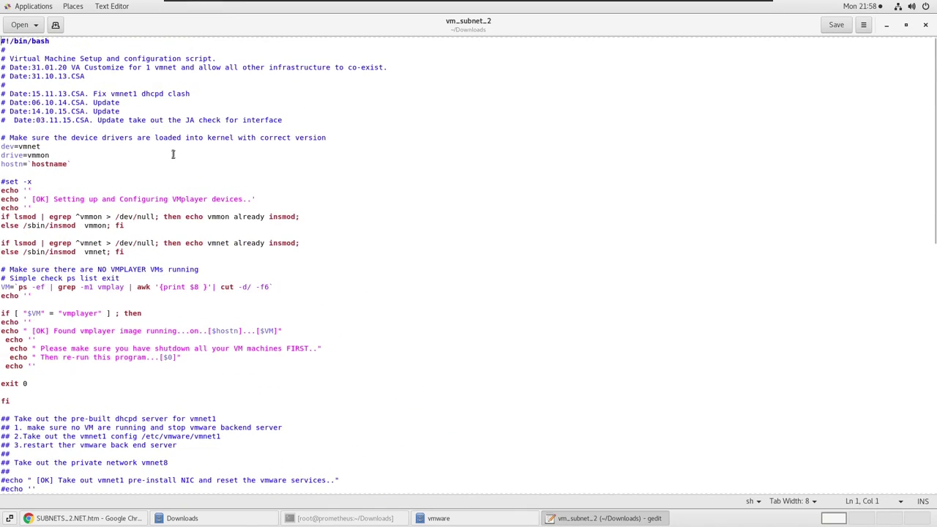
scroll(183, 152, "down", 8)
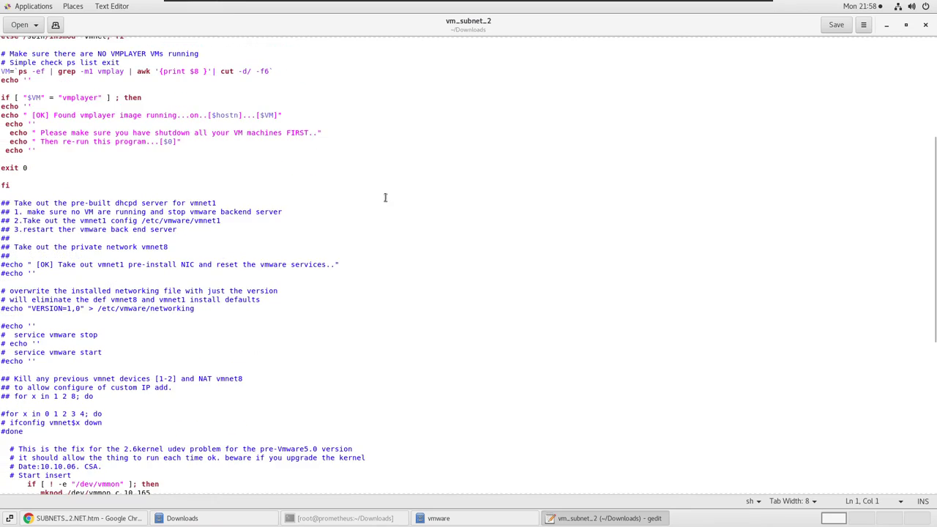
scroll(385, 202, "down", 12)
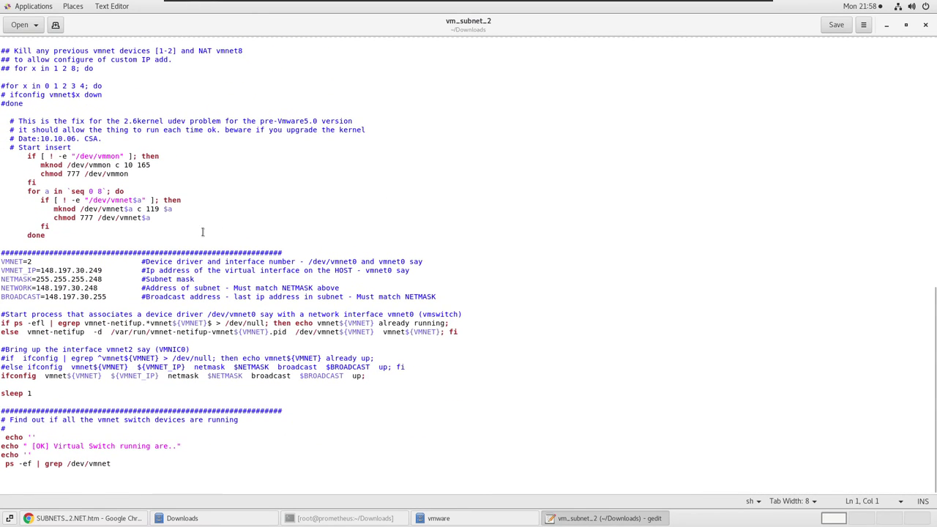
left_click(93, 279)
left_click_drag(33, 261, 6, 264)
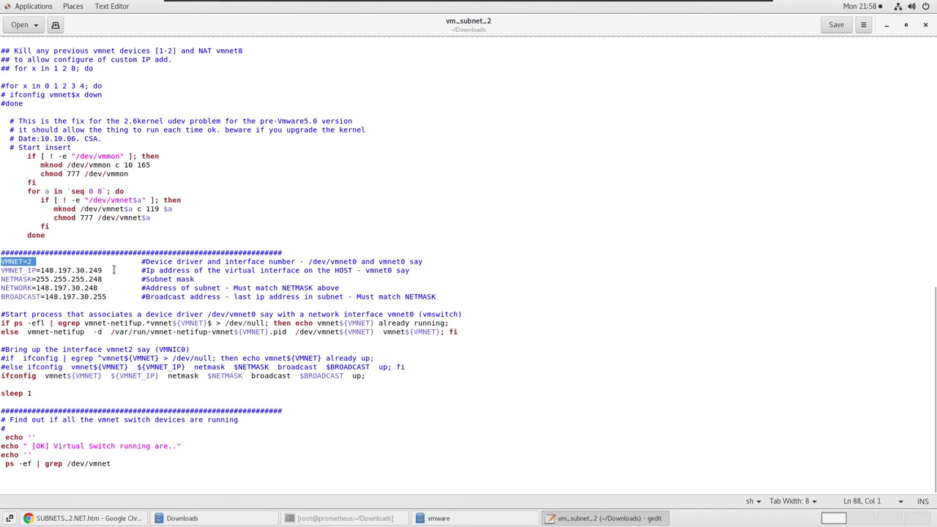
left_click_drag(106, 271, 39, 271)
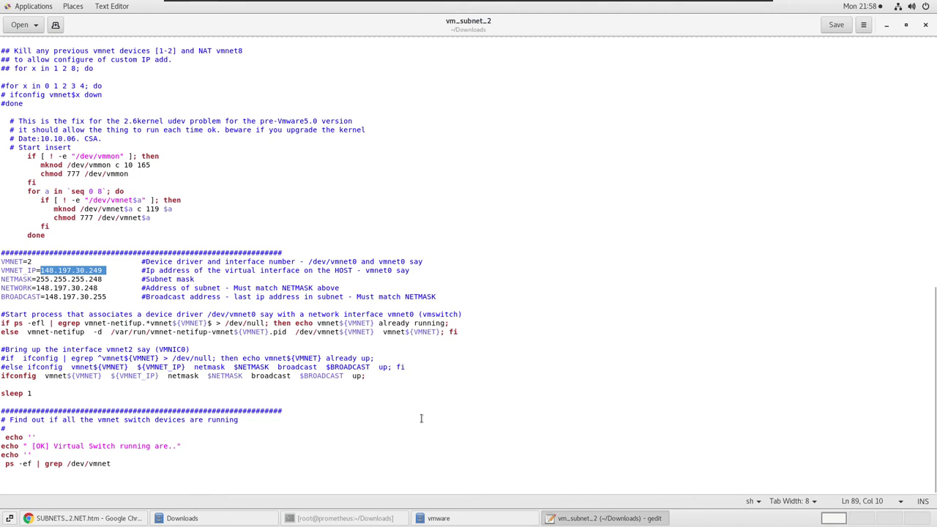
left_click(109, 519)
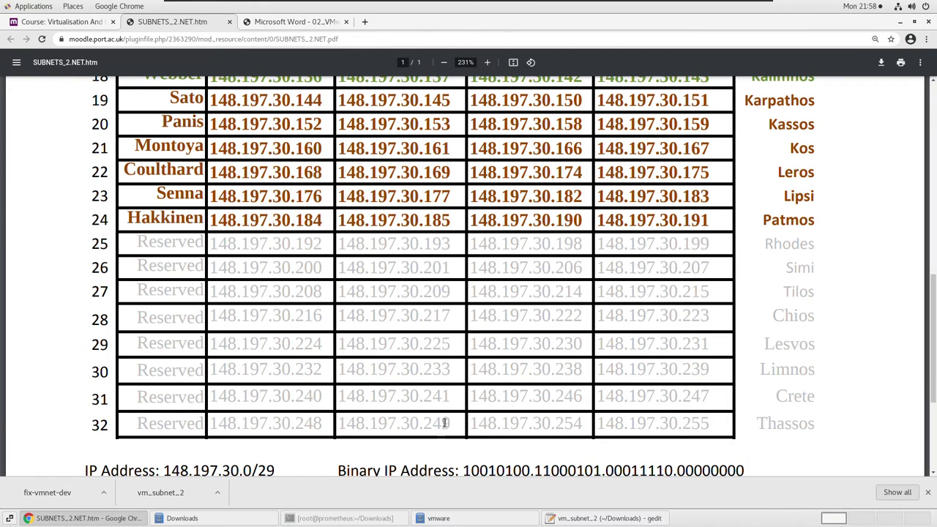
Compare row 32's .248, .249 and .255 addresses with the script's VMNET_IP 148.197.30.249.
left_click_drag(452, 427, 423, 421)
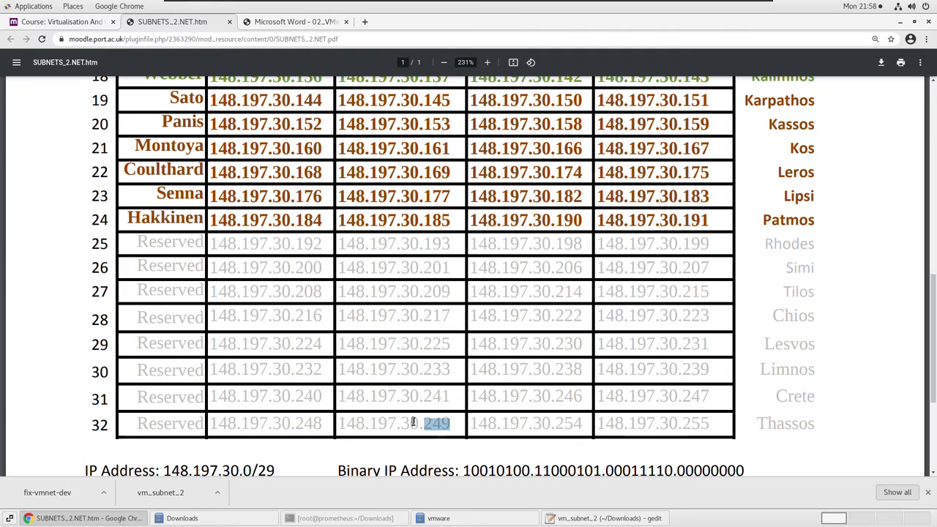
double_click(308, 423)
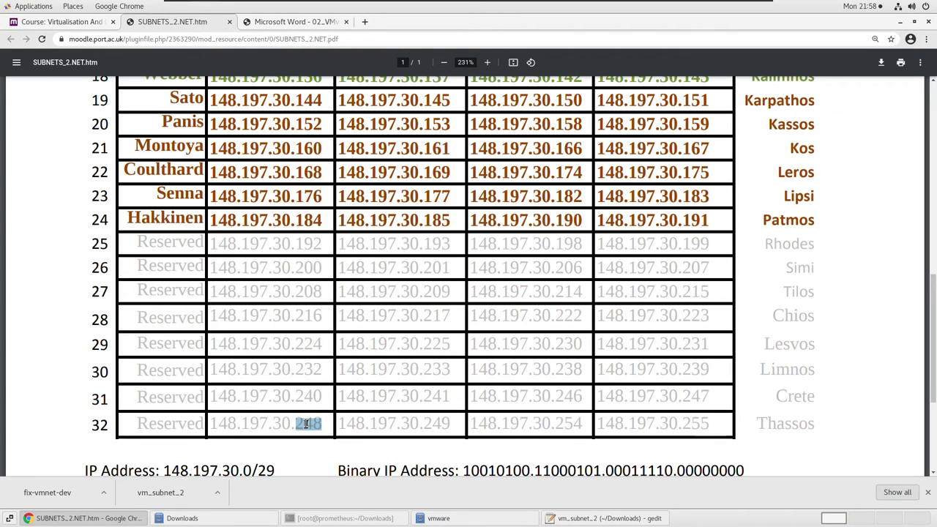
double_click(697, 424)
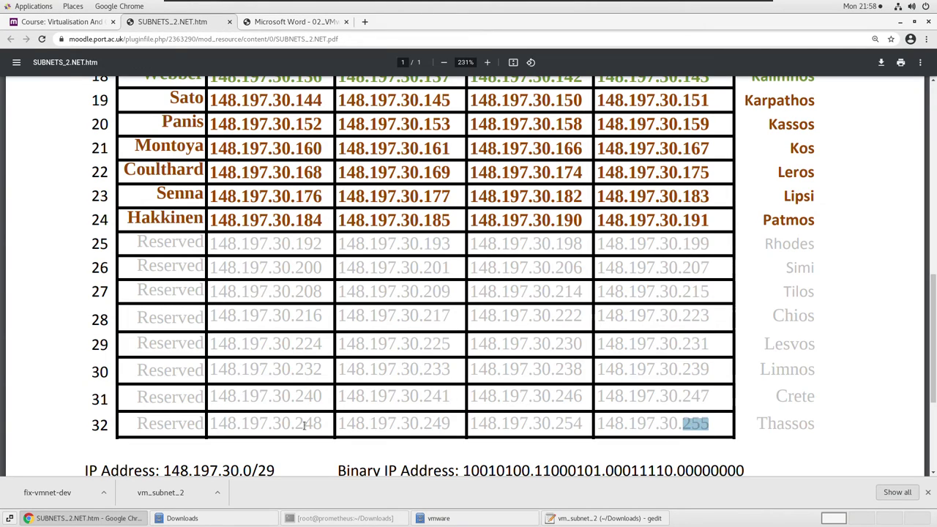
left_click(281, 424)
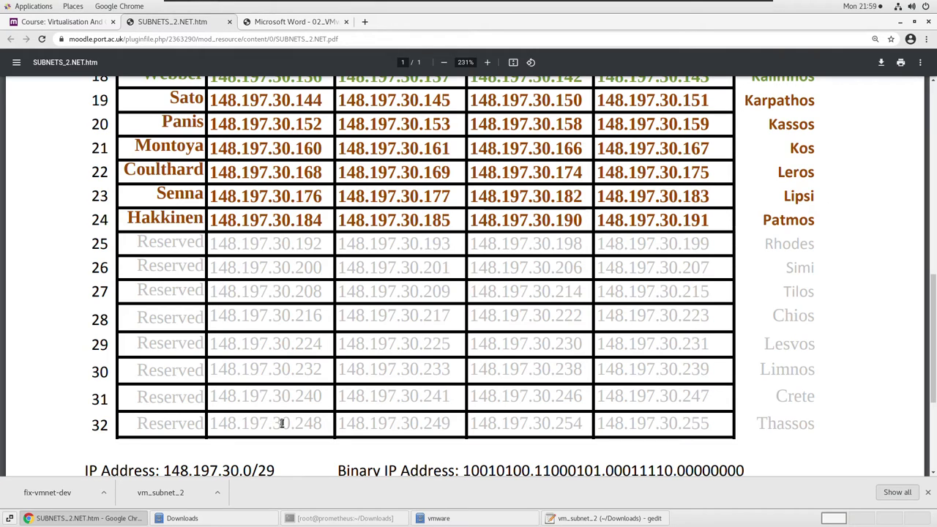
double_click(435, 423)
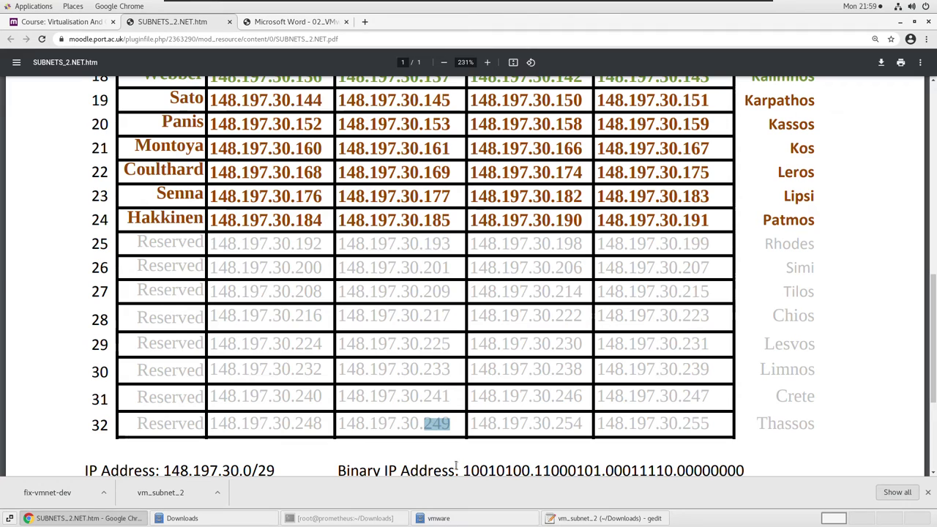
left_click(607, 518)
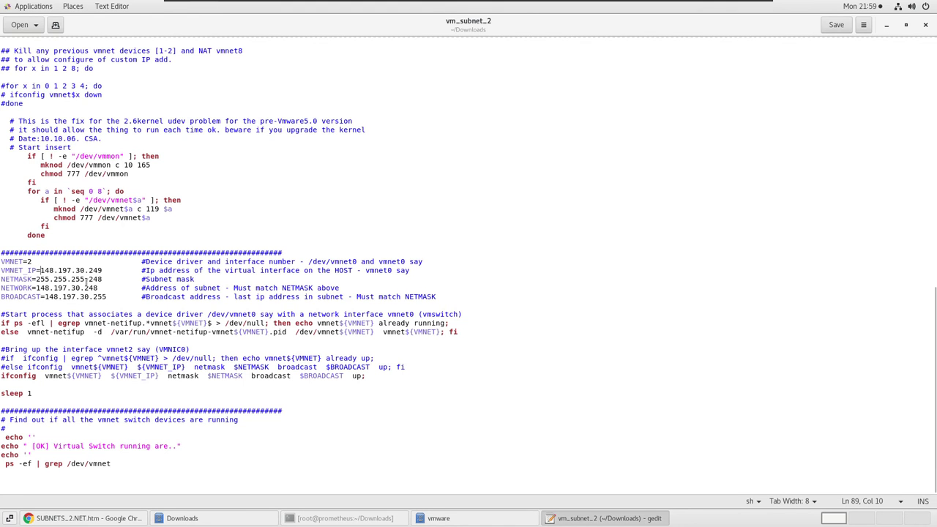
double_click(93, 271)
left_click(84, 518)
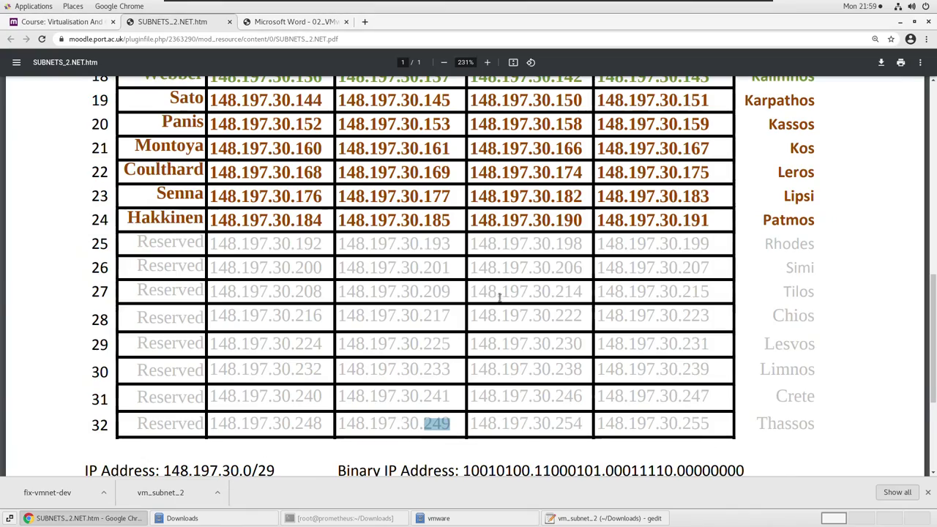
Check the Mansell row's .49 address, then compare the script's NETWORK value 248.
scroll(484, 315, "up", 5)
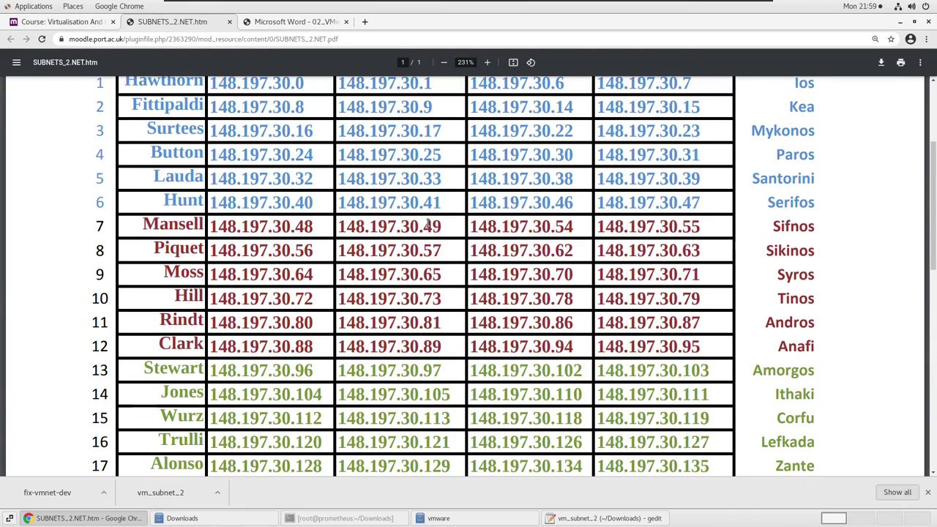
double_click(432, 227)
scroll(432, 239, "down", 4)
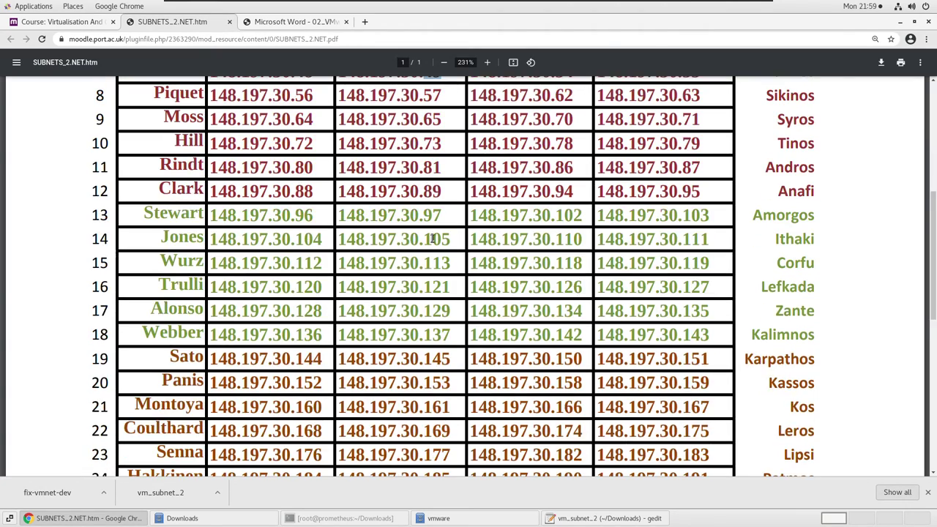
scroll(432, 238, "down", 3)
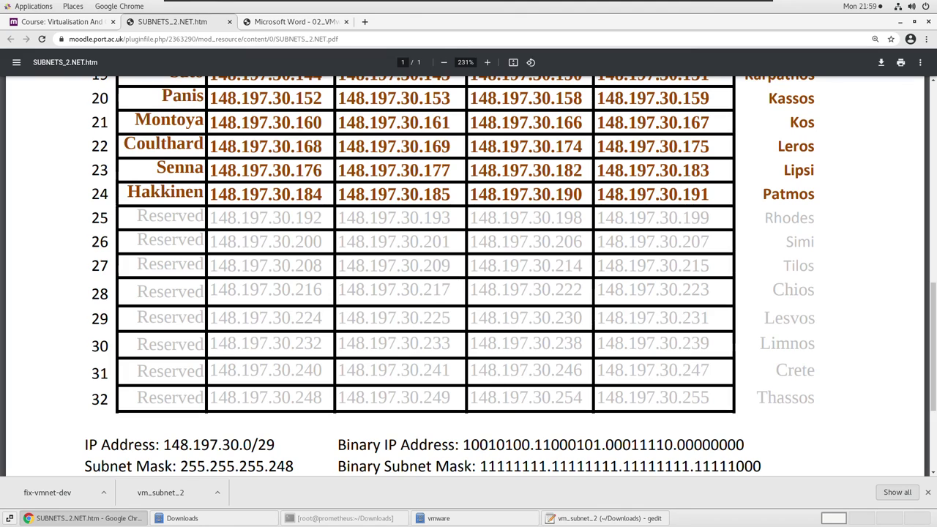
left_click(586, 520)
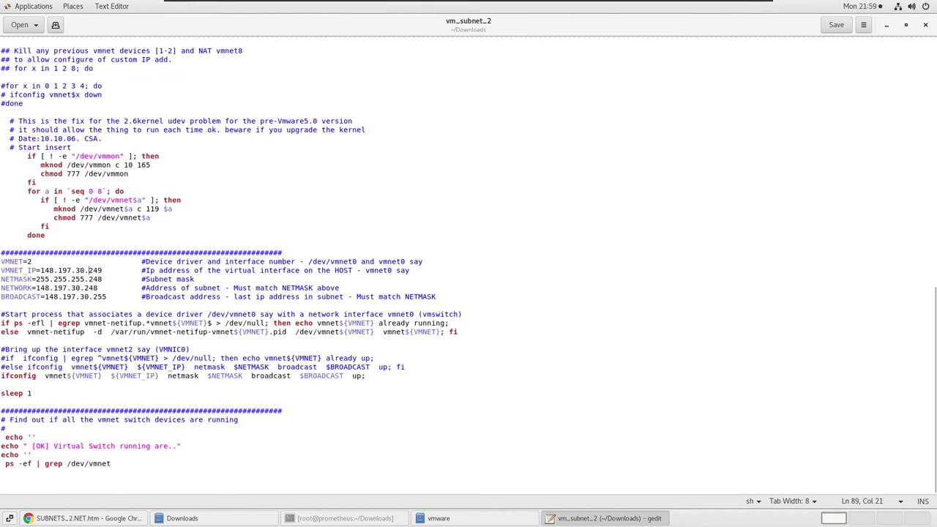
double_click(90, 289)
left_click(84, 518)
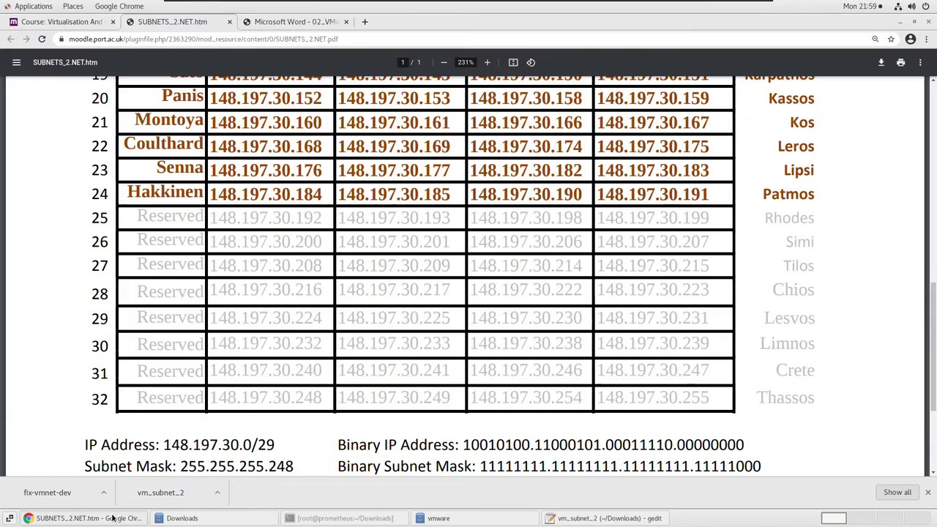
Match row 32's .248 network and .255 broadcast against the NETMASK line, then scroll to the summary.
double_click(284, 399)
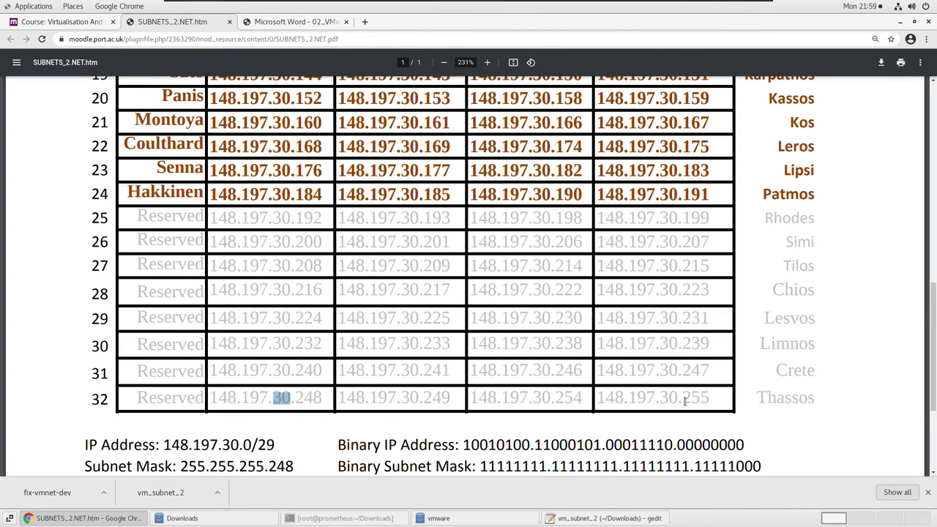
double_click(685, 402)
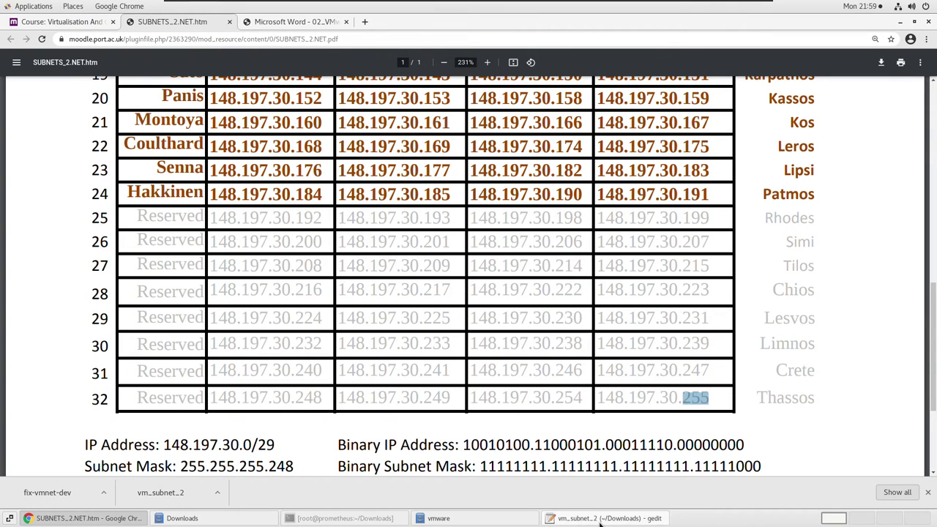
left_click(599, 519)
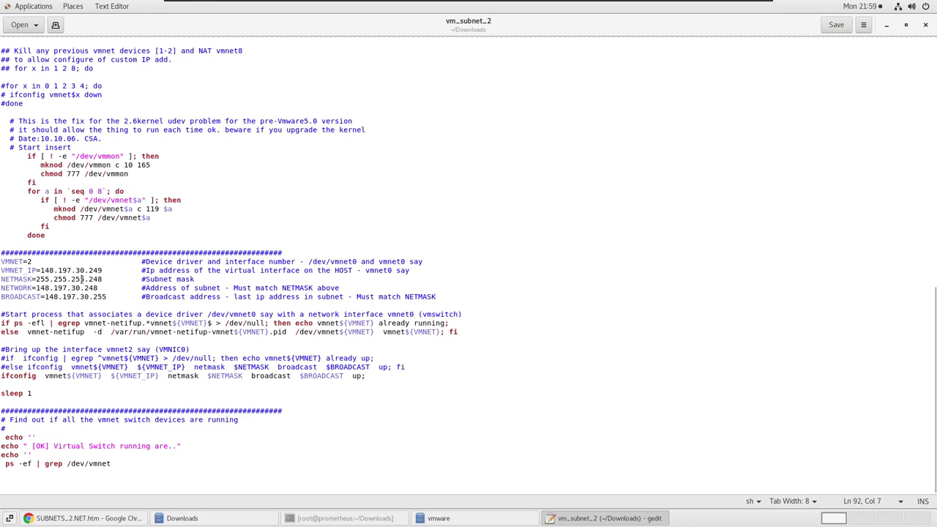
left_click(104, 279)
left_click(114, 521)
scroll(637, 336, "down", 1)
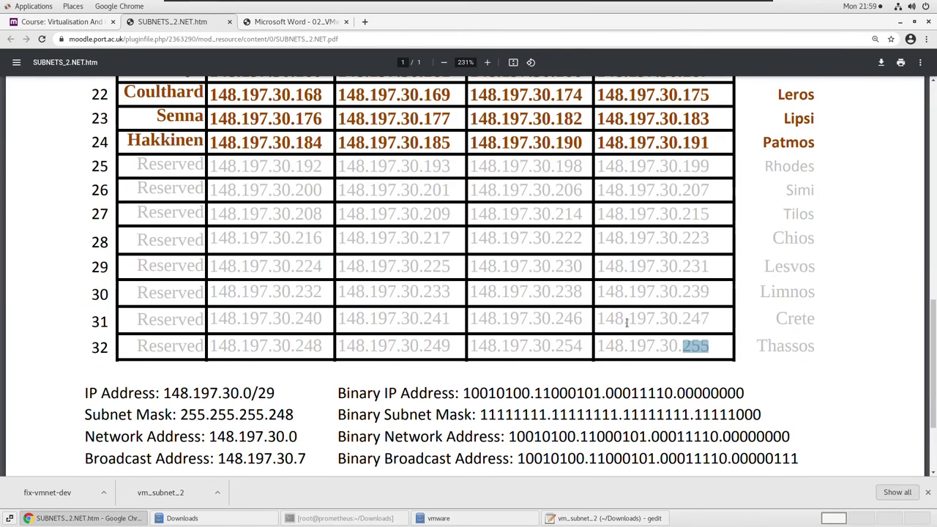
scroll(619, 361, "down", 2)
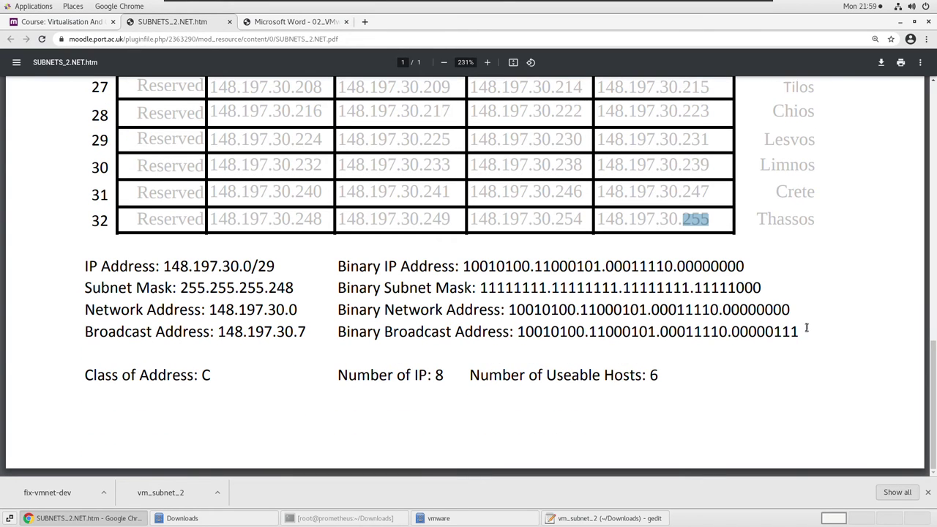
left_click(737, 7)
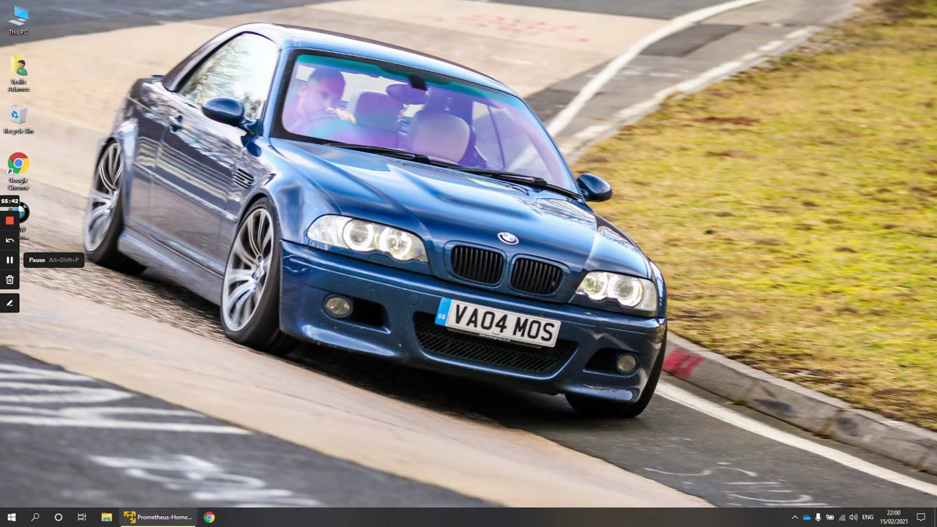
left_click(157, 517)
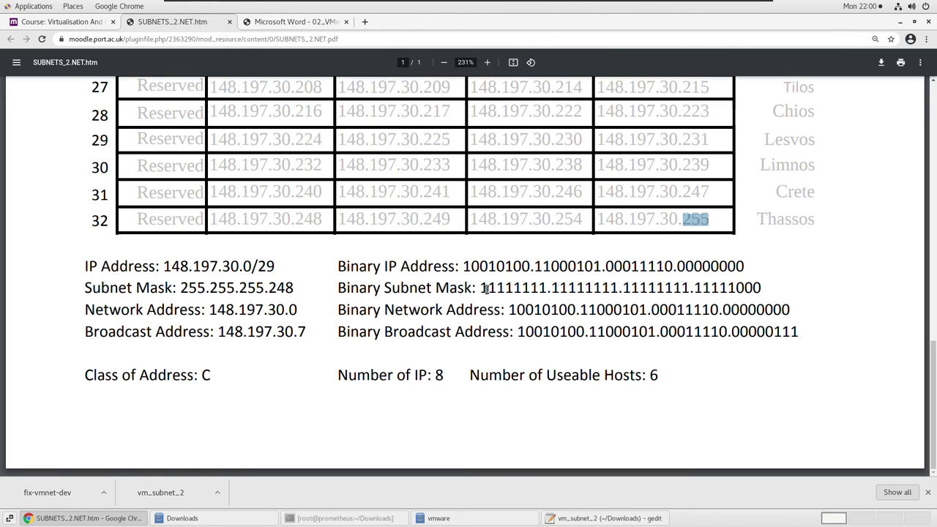
left_click_drag(481, 289, 546, 287)
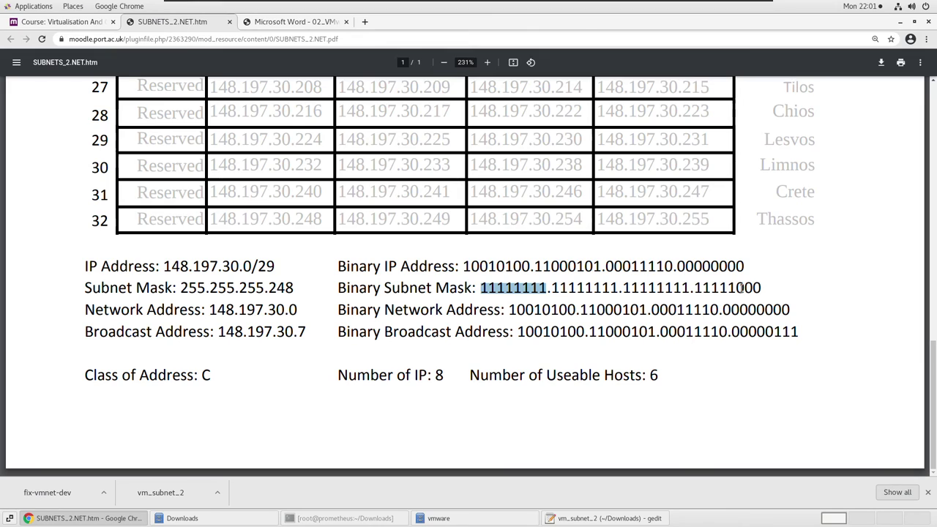
mouse_move(736, 287)
left_mouse_down()
mouse_move(769, 288)
mouse_move(737, 288)
left_mouse_up()
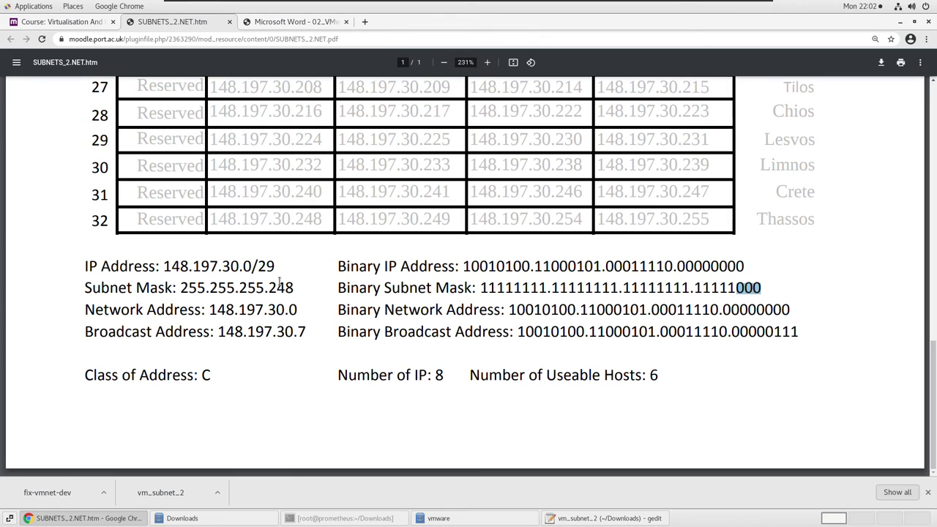
left_click_drag(293, 288, 269, 288)
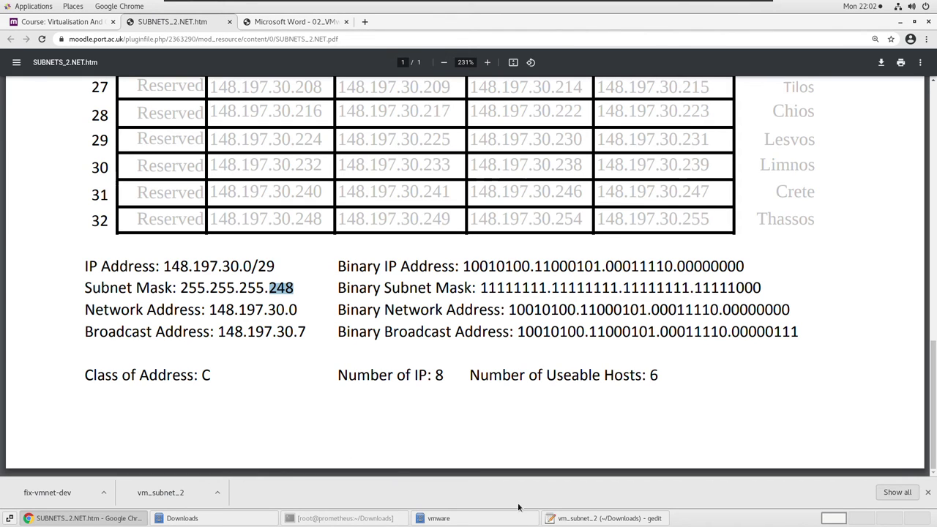
Save the vm_subnet_2 script with netmask 255.255.255.248 and close gedit.
left_click(586, 519)
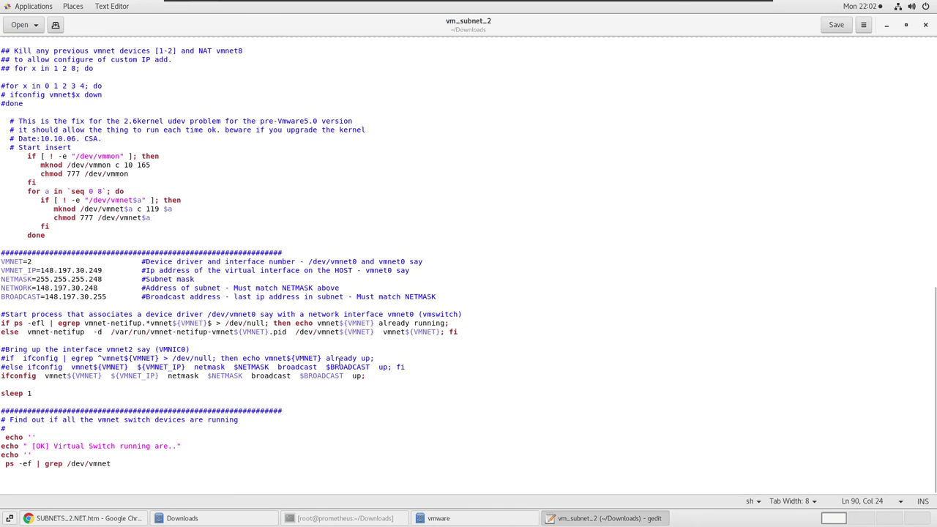
double_click(97, 279)
left_click(842, 28)
left_click(926, 25)
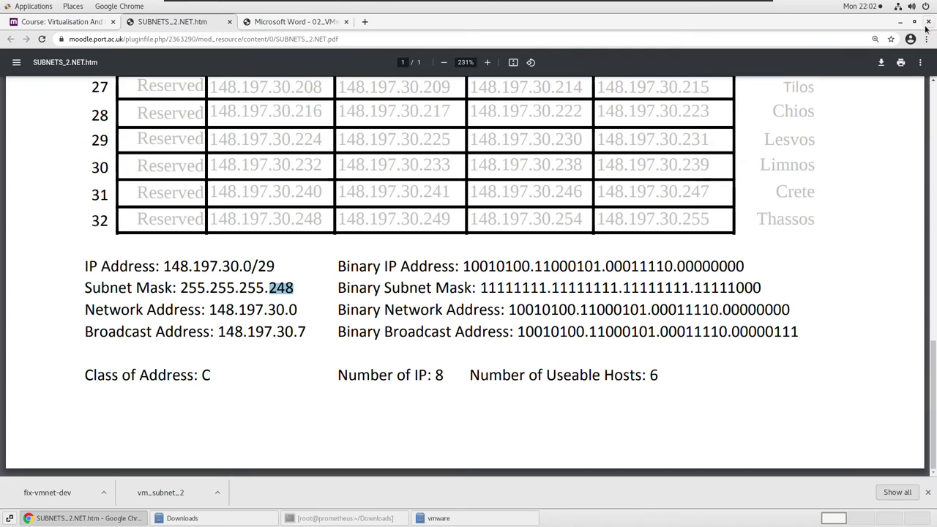
Minimise Chrome, copy vm_subnet_2 from Downloads and paste it into the Home folder.
left_click(900, 21)
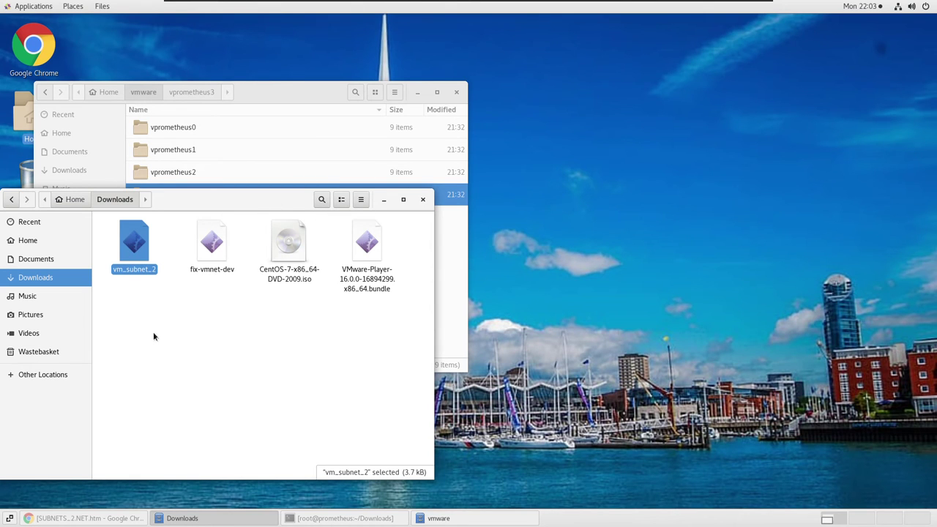
right_click(127, 251)
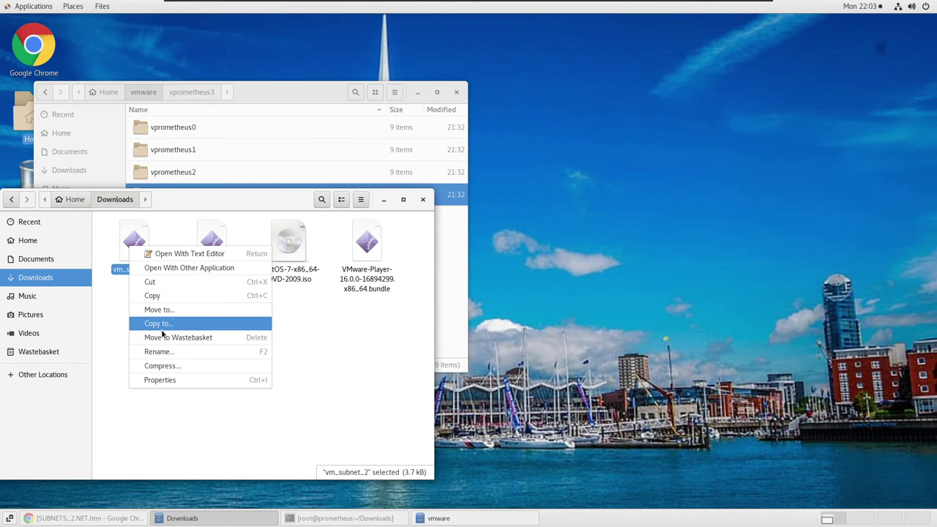
left_click(157, 295)
left_click(76, 200)
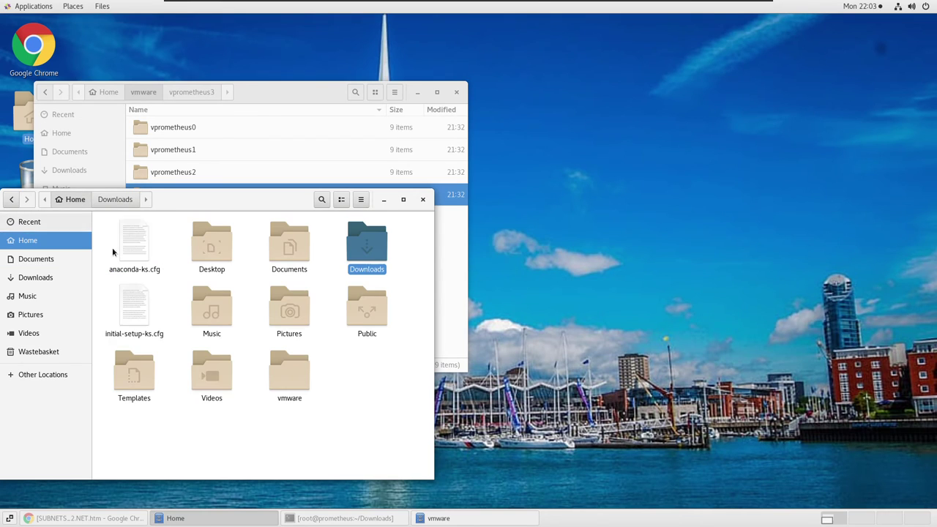
right_click(353, 378)
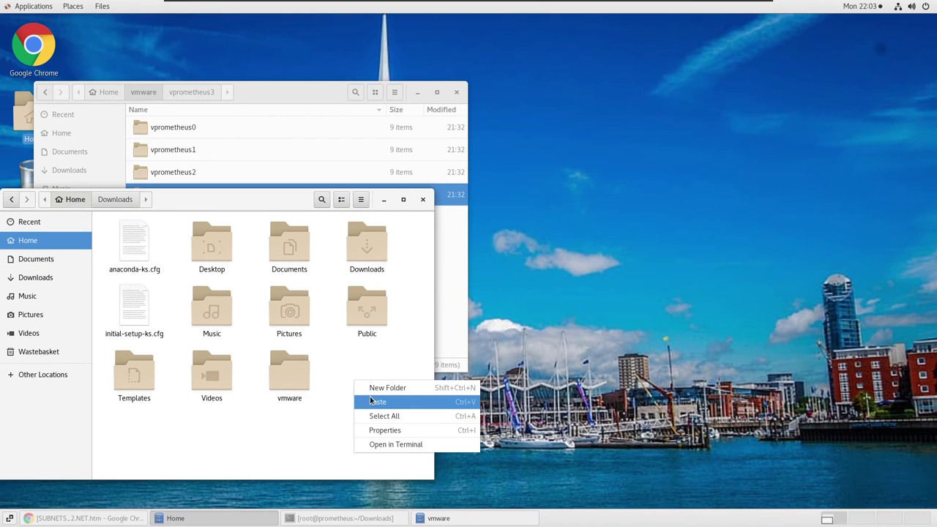
left_click(377, 402)
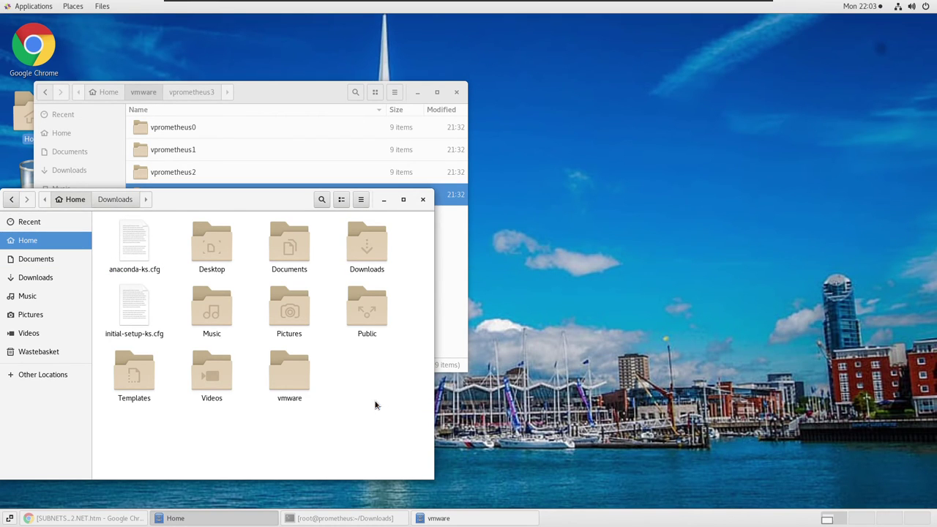
Open a maximised, enlarged terminal in Home and run ifconfig and ls.
right_click(328, 429)
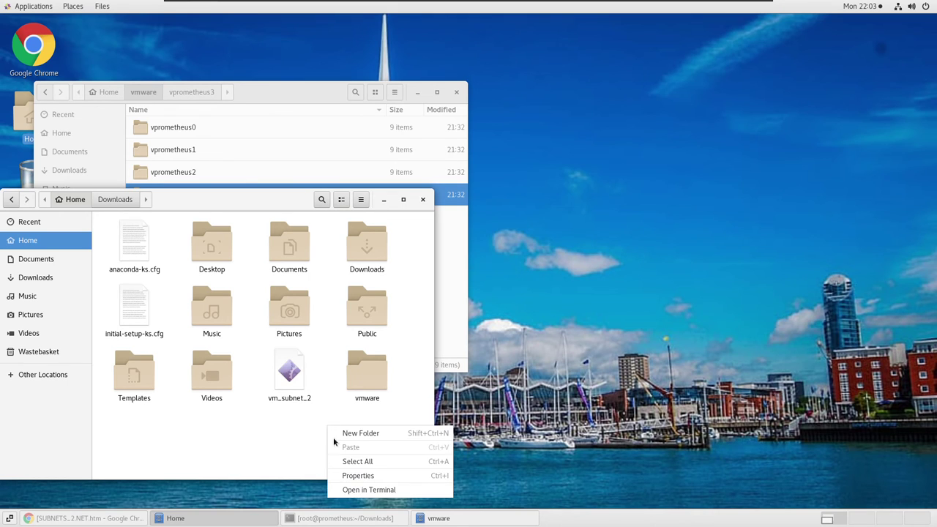
left_click(356, 493)
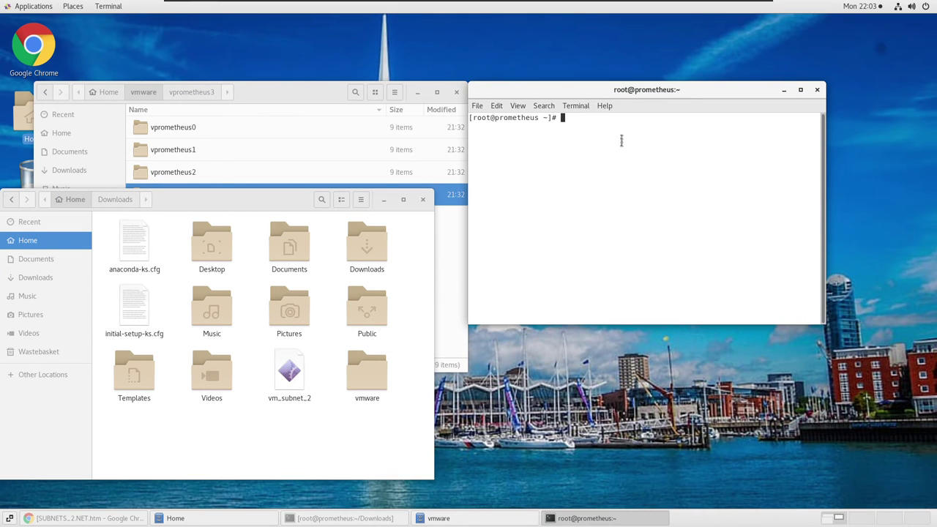
double_click(628, 88)
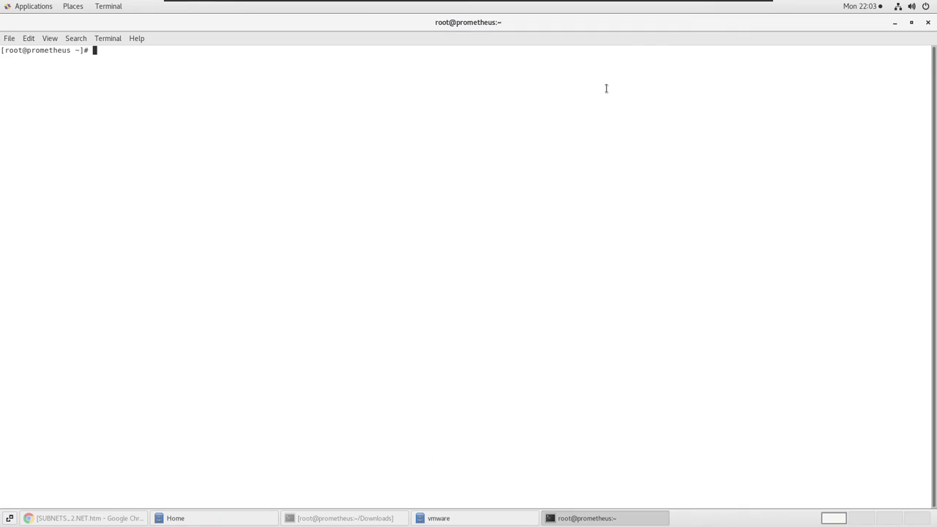
key("ctrl+plus")
key("ctrl+plus")
key("ctrl+plus")
key("ctrl+plus")
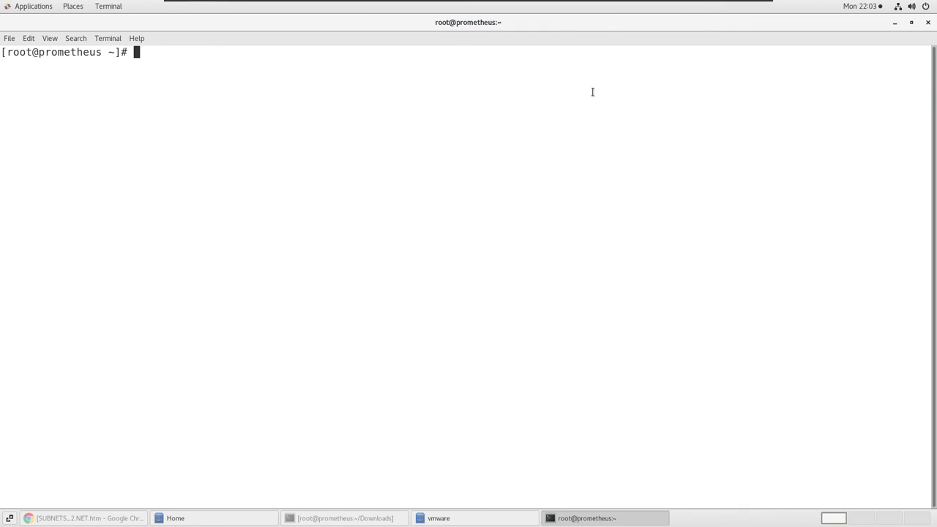
type("ifconfig")
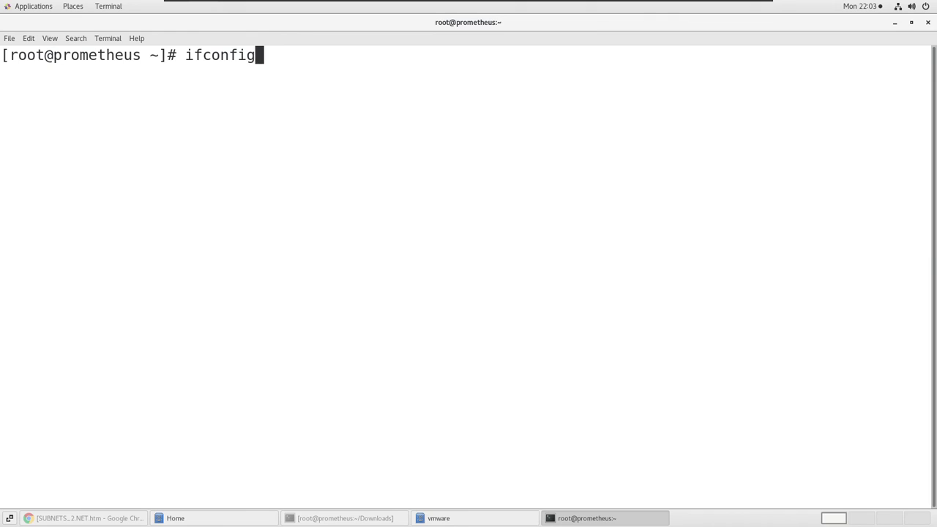
key("Return")
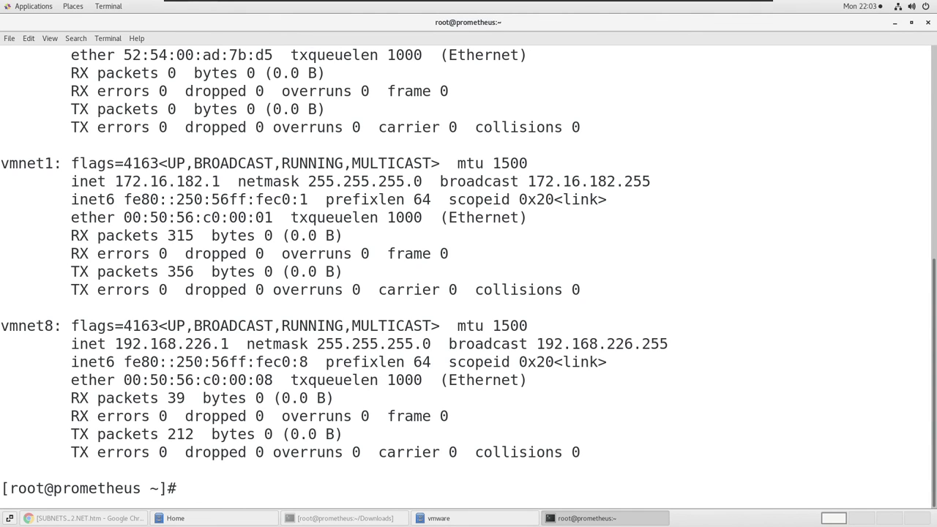
type("ls")
key("Return")
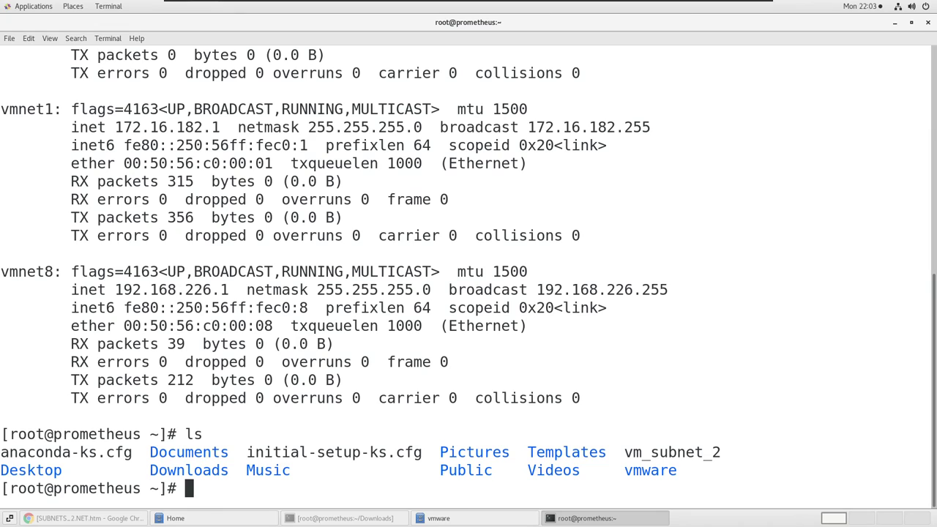
Run chmod 777 vm_subnet_2, verify with ls, then execute ./vm_subnet_2.
type("chmo")
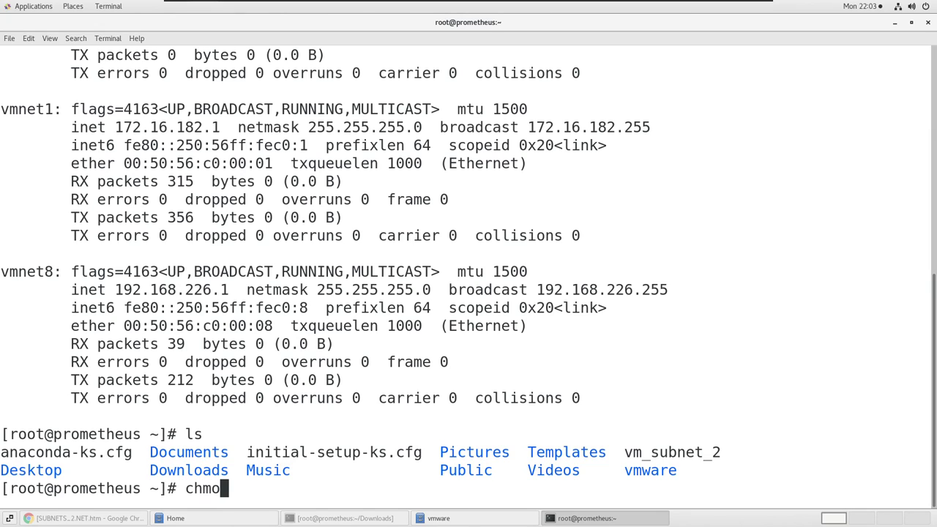
type("d 777 vm_")
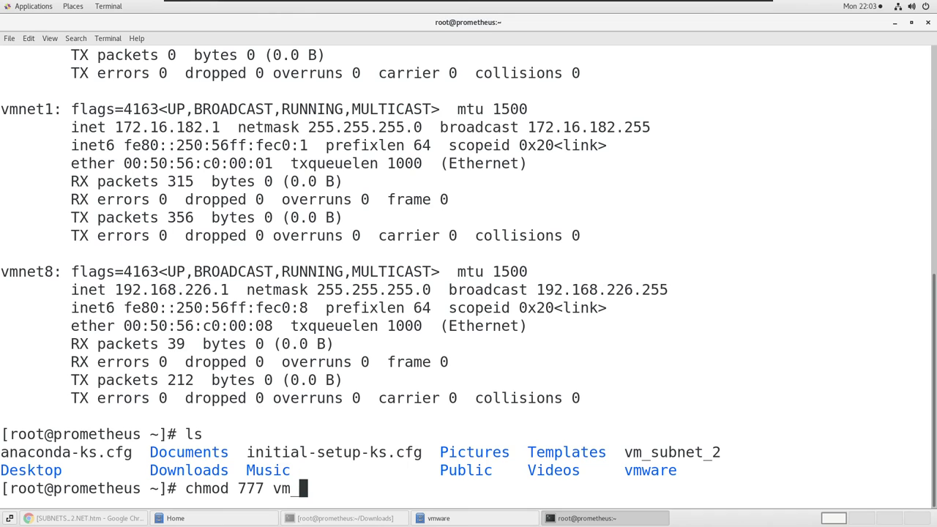
key("Tab")
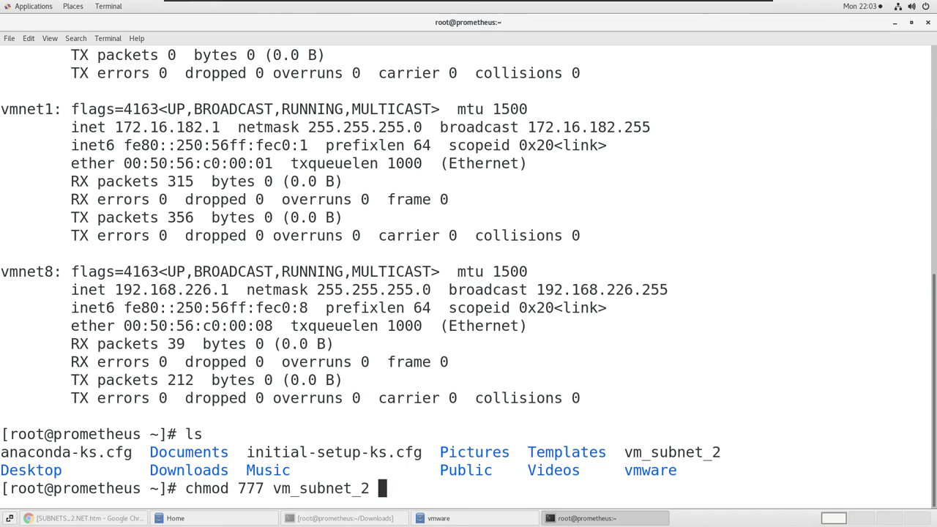
key("Return")
type("ls")
key("Return")
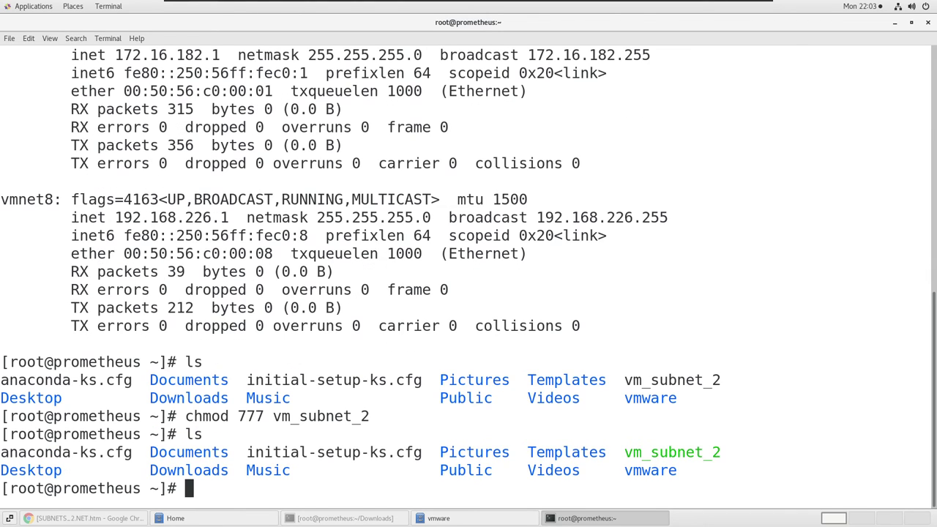
type("./vm_")
key("Tab")
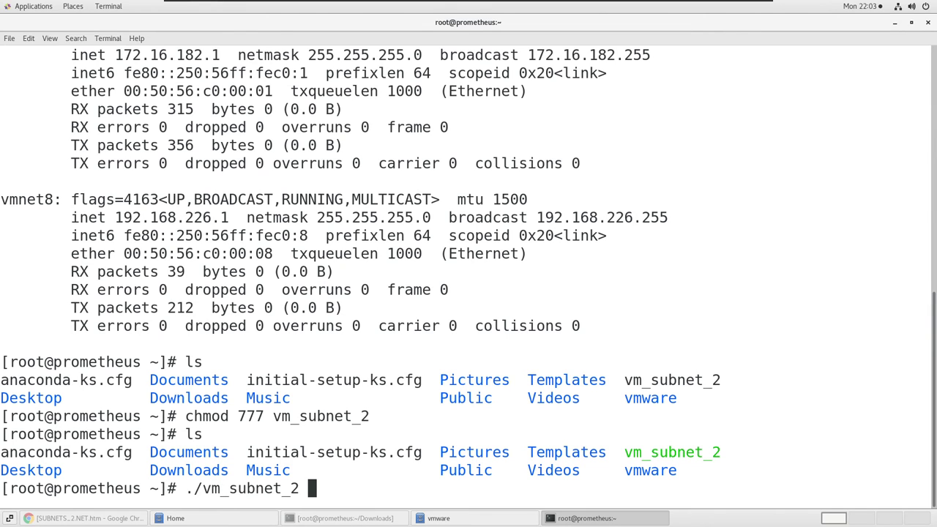
key("Return")
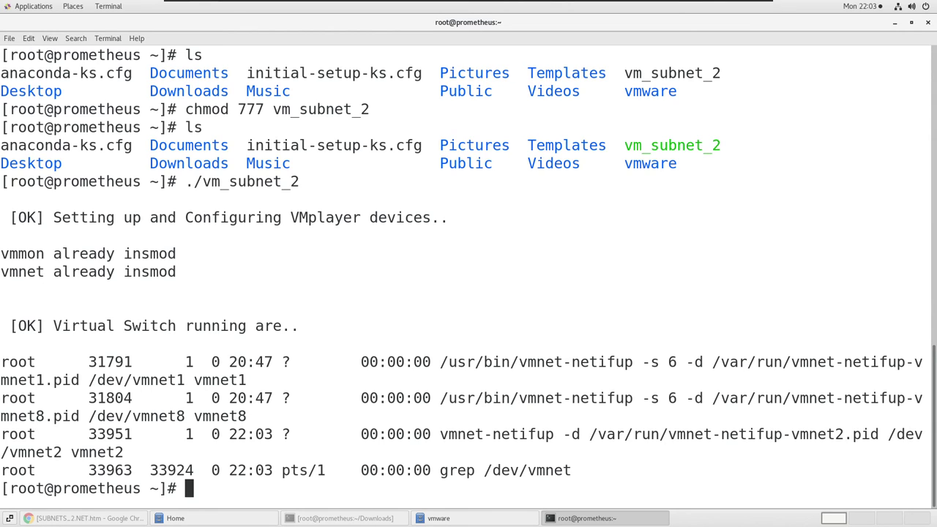
Run ifconfig, check that vmnet2 has inet 148.197.30.249, then minimise the terminal.
type("ifconfig")
key("Return")
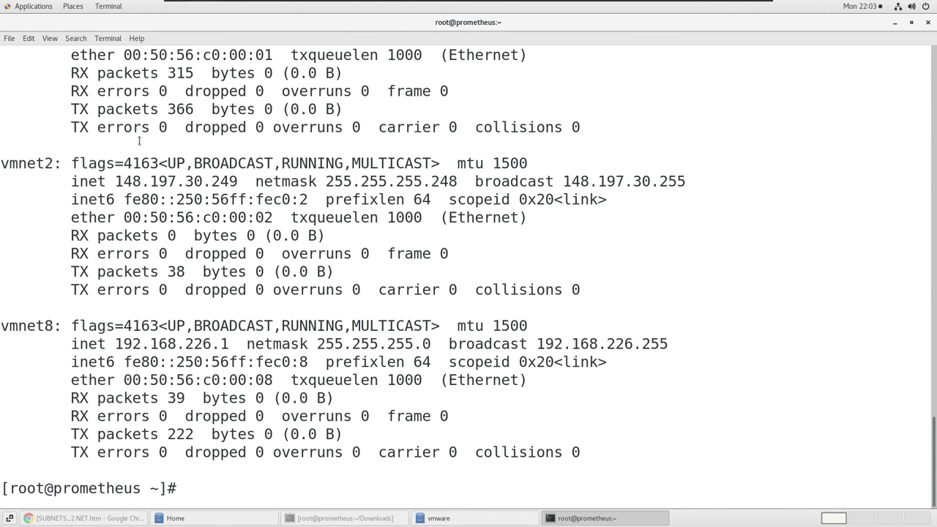
double_click(41, 167)
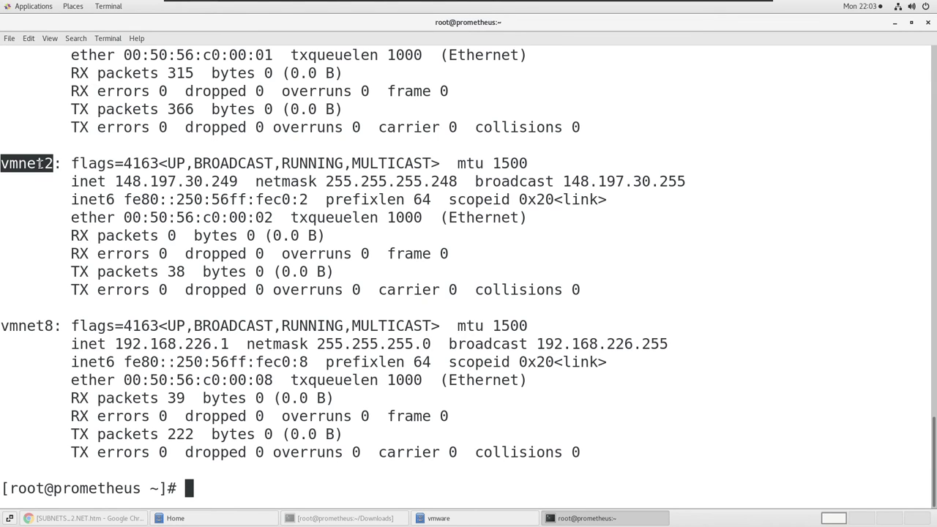
scroll(42, 169, "up", 2)
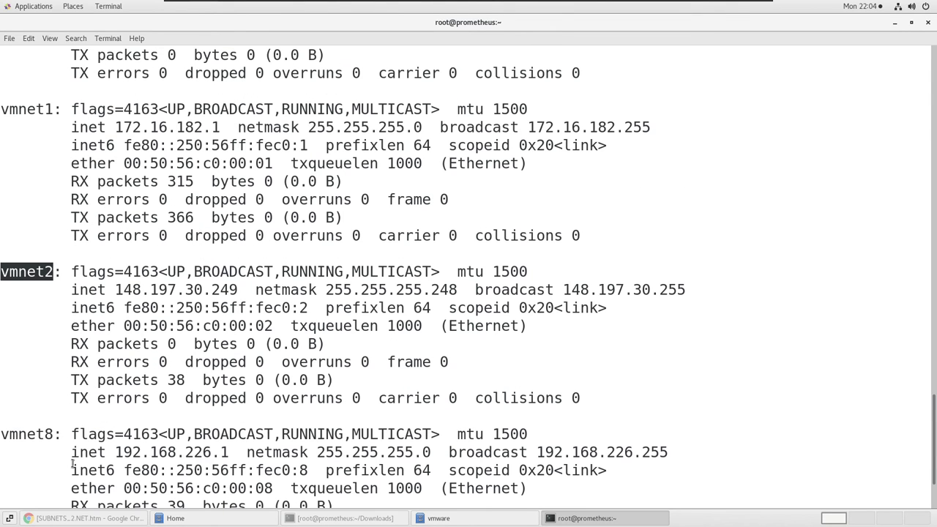
scroll(56, 422, "down", 2)
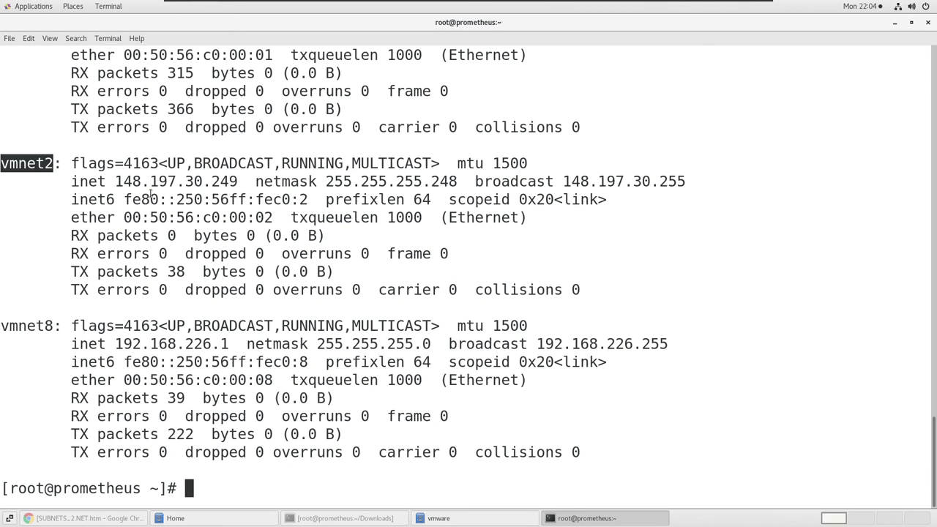
left_click_drag(115, 181, 239, 184)
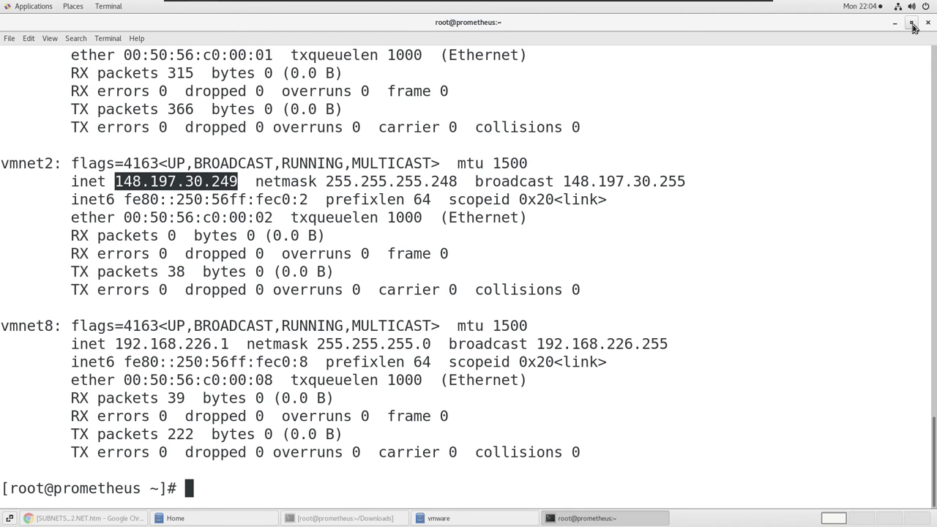
left_click(897, 25)
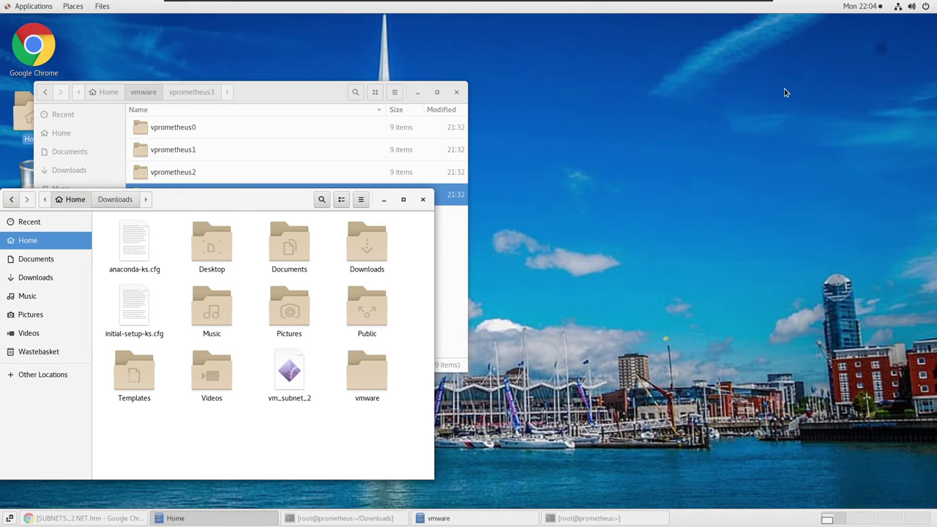
Open fix-vmnet-dev from Downloads in gedit and scroll through its ethernet-device loop.
double_click(374, 248)
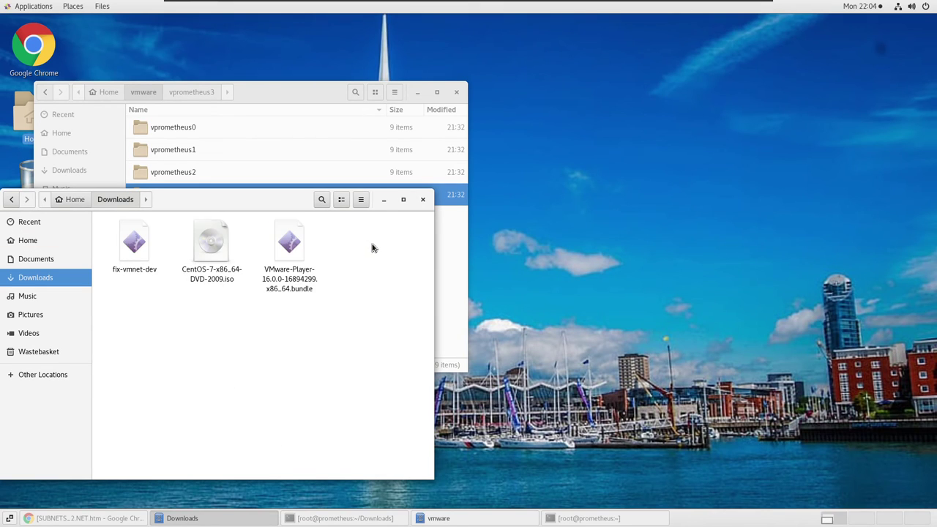
right_click(135, 244)
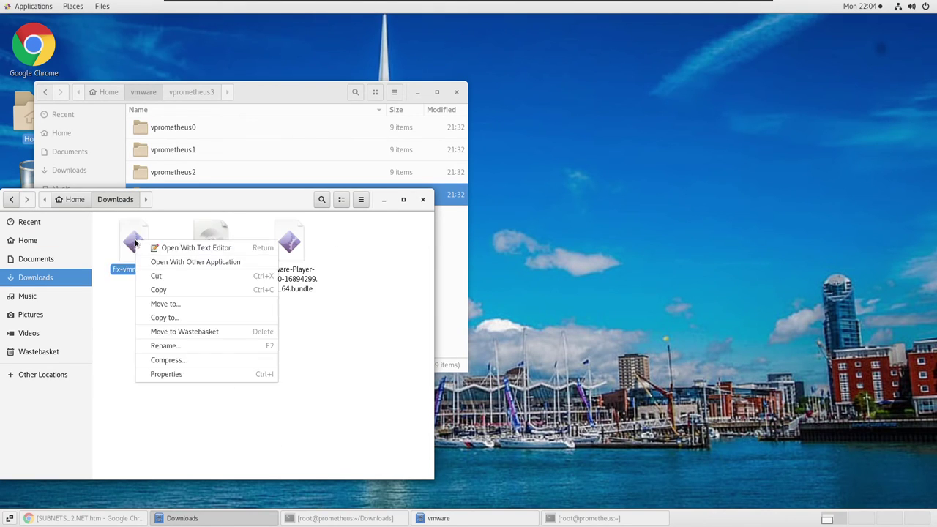
left_click(166, 248)
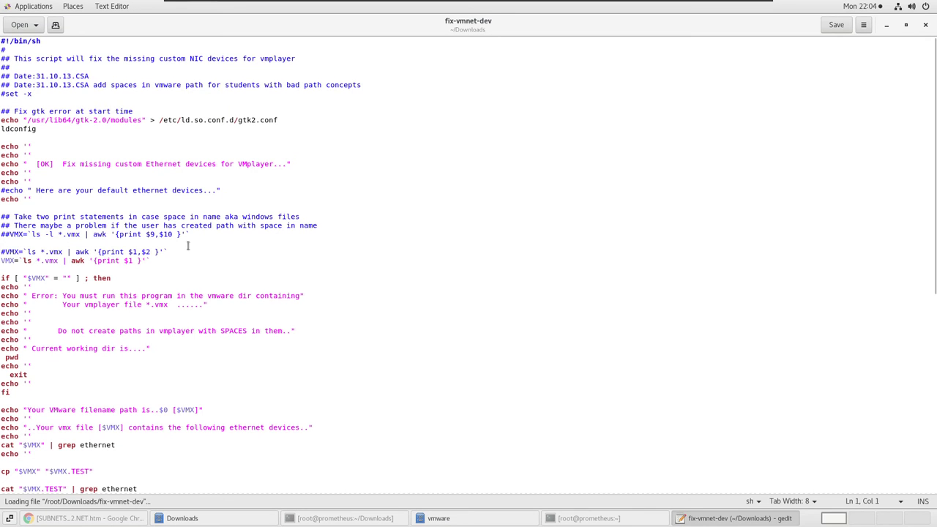
scroll(393, 268, "down", 13)
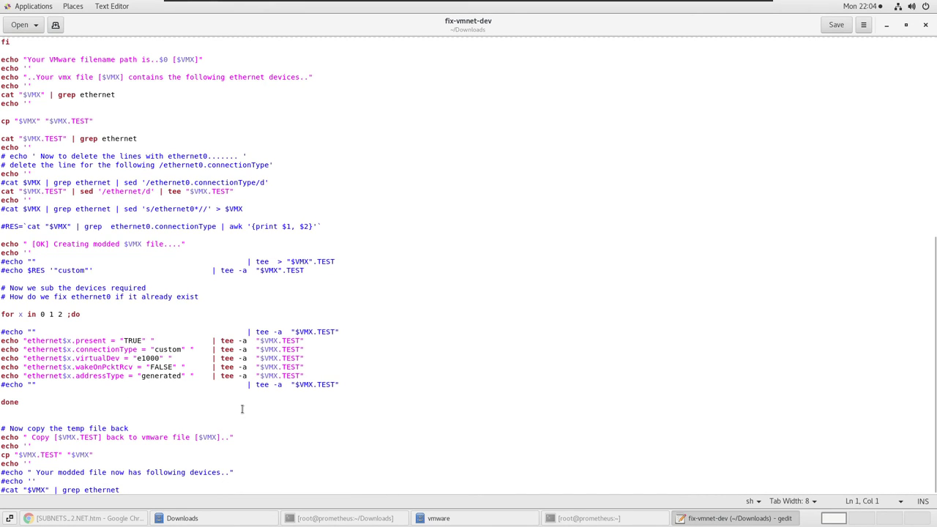
Close gedit, then copy fix-vmnet-dev from Downloads and paste it into the vprometheus3 folder.
left_click(926, 25)
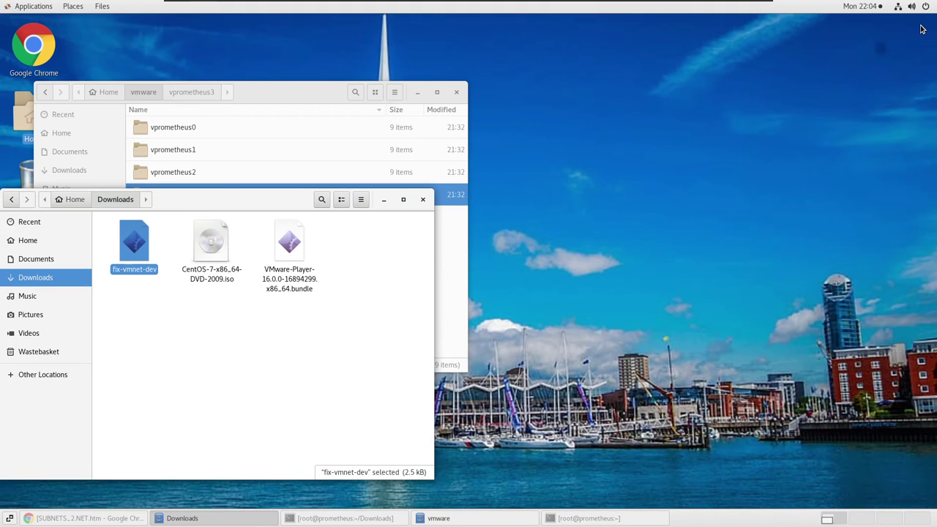
left_click_drag(216, 199, 629, 63)
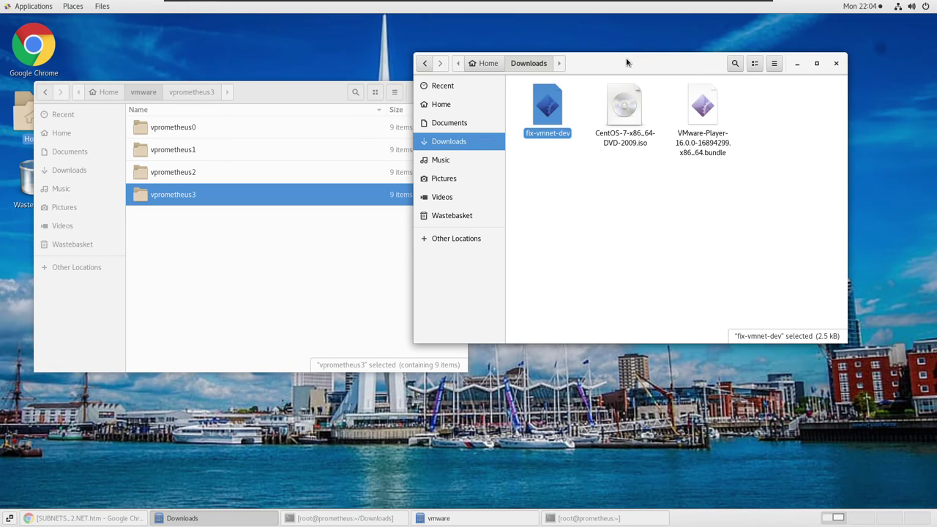
left_click_drag(629, 63, 703, 55)
right_click(619, 105)
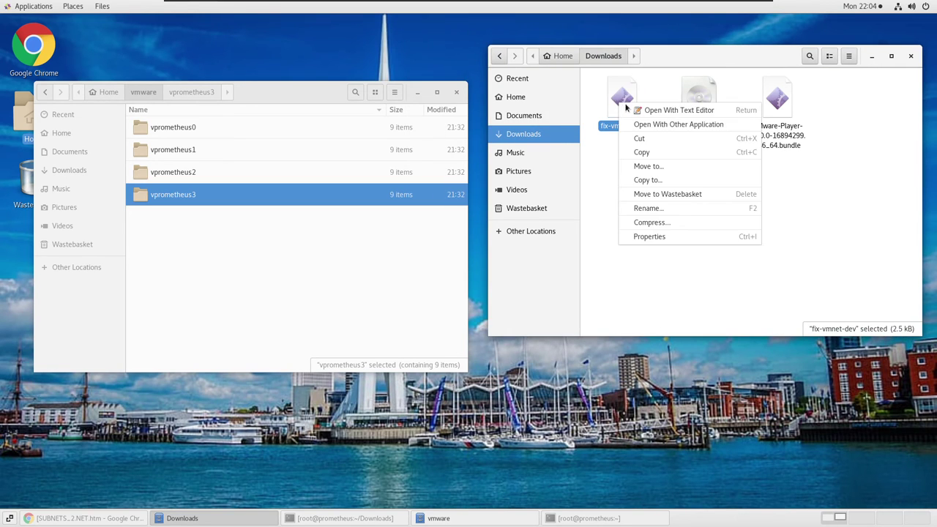
left_click(644, 152)
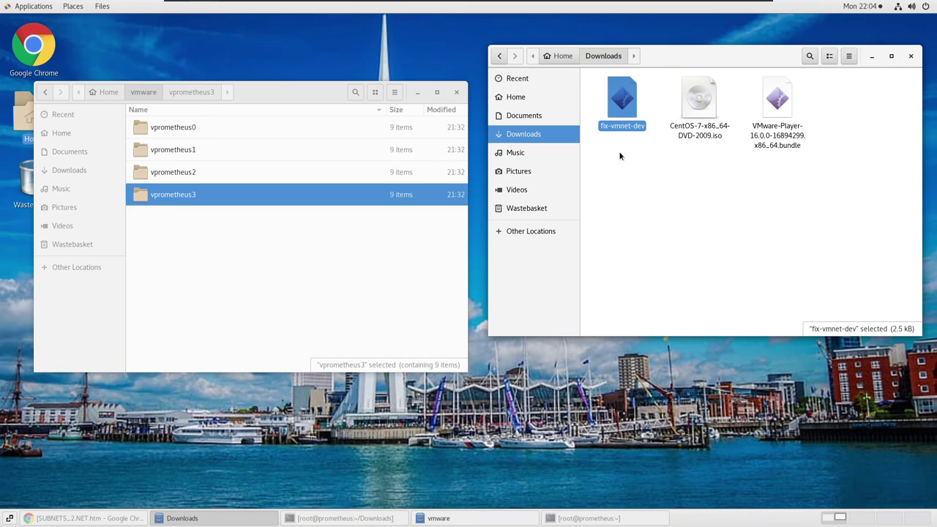
double_click(180, 194)
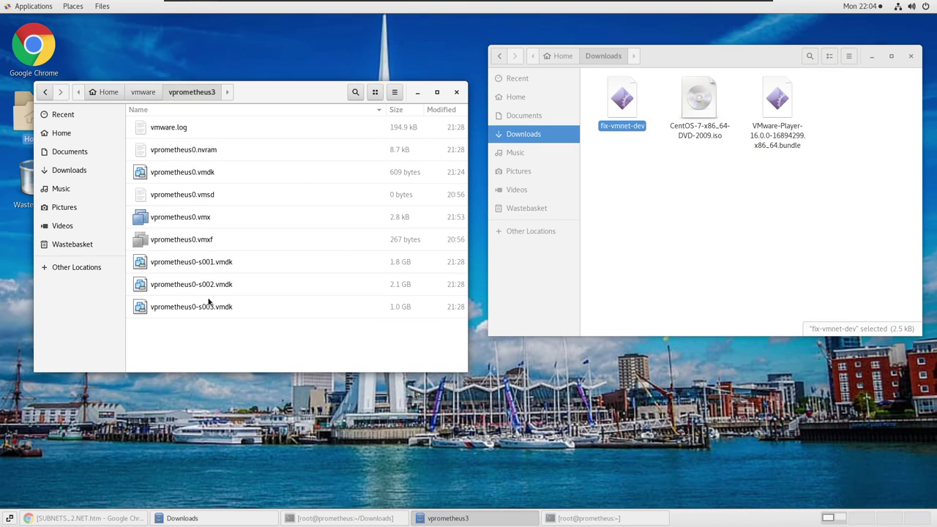
right_click(242, 339)
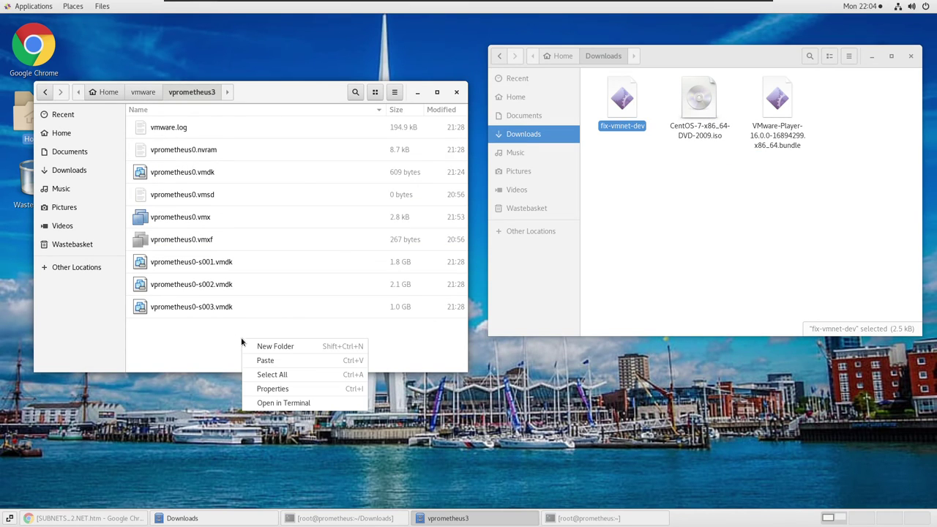
left_click(284, 365)
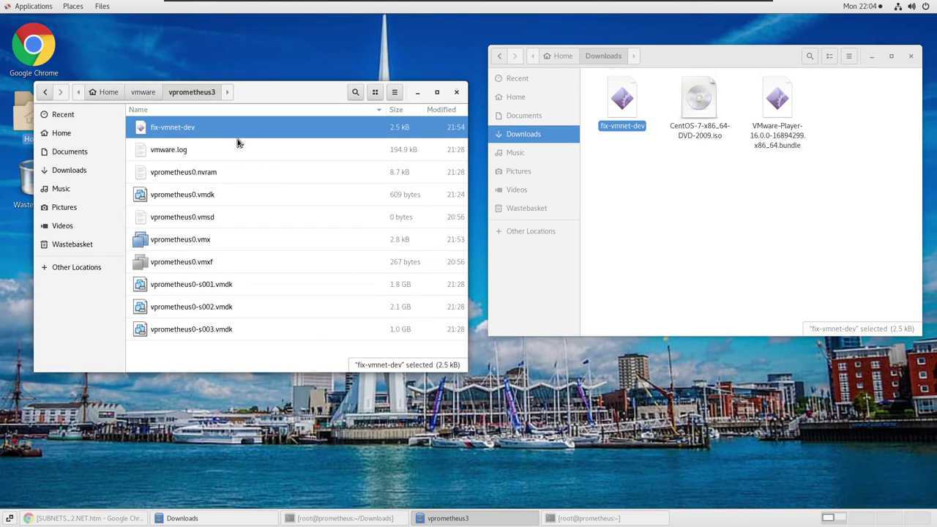
left_click(194, 242)
right_click(194, 242)
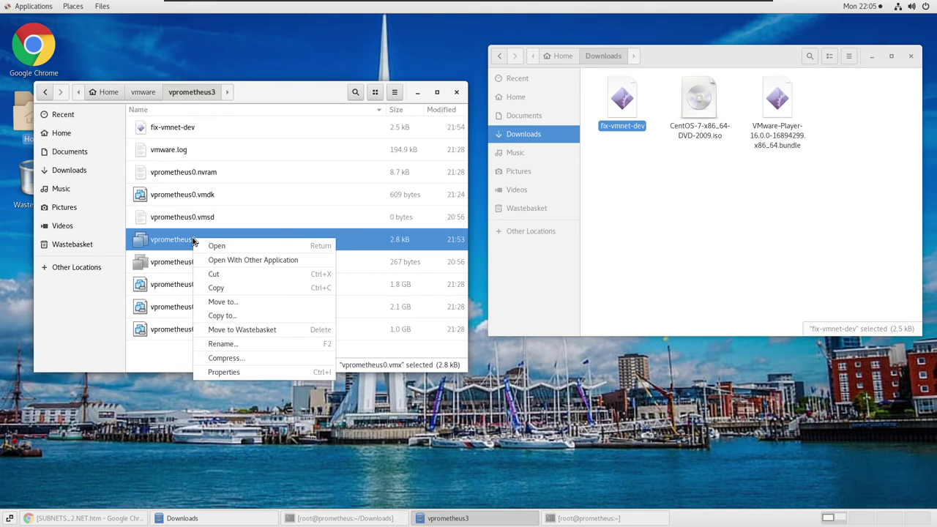
left_click(247, 261)
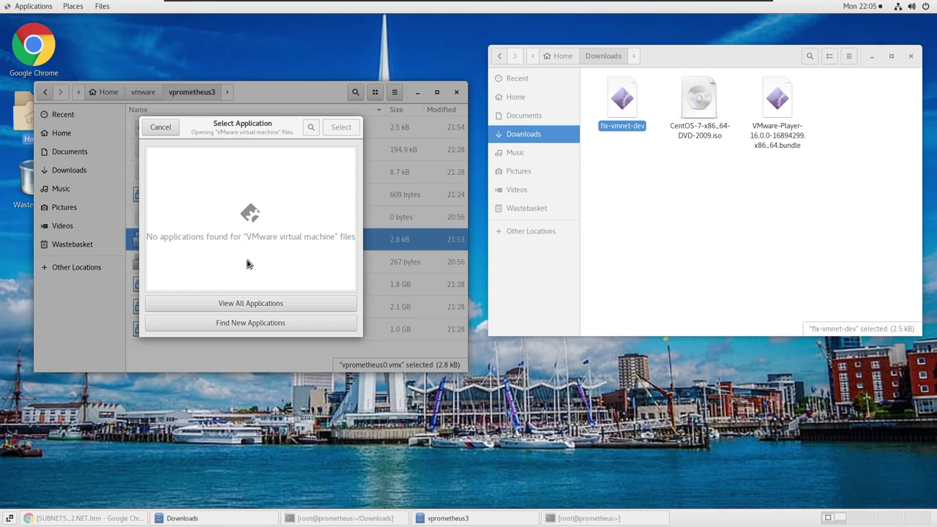
left_click(242, 303)
scroll(241, 234, "down", 1)
scroll(241, 234, "down", 3)
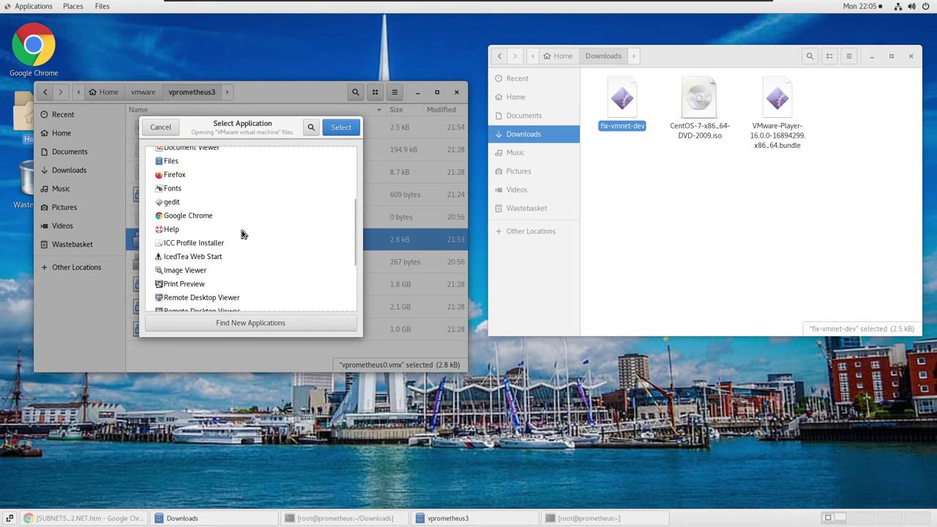
scroll(236, 233, "down", 3)
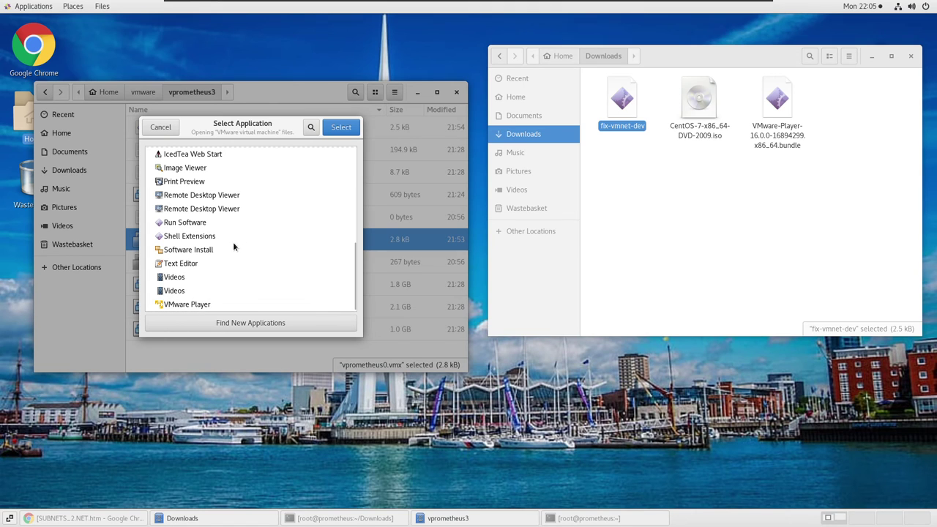
left_click(192, 263)
left_click(340, 128)
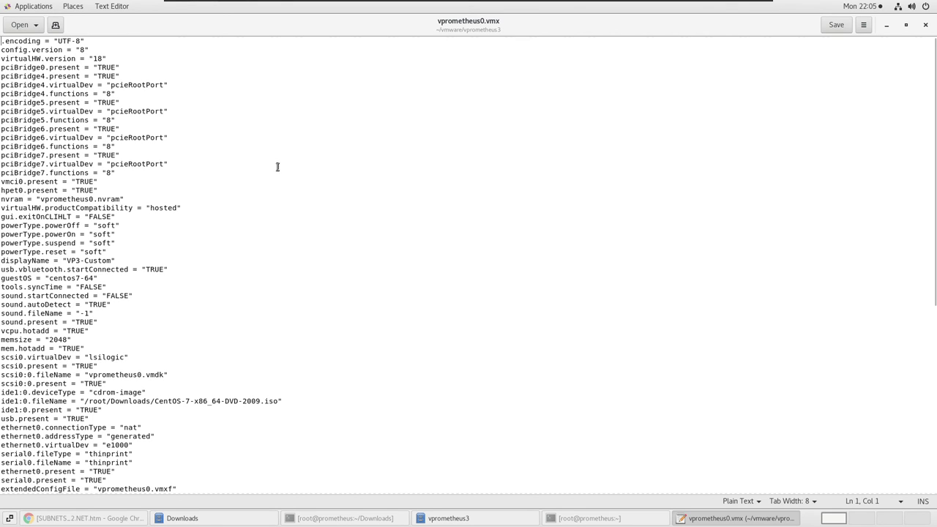
scroll(278, 167, "down", 3)
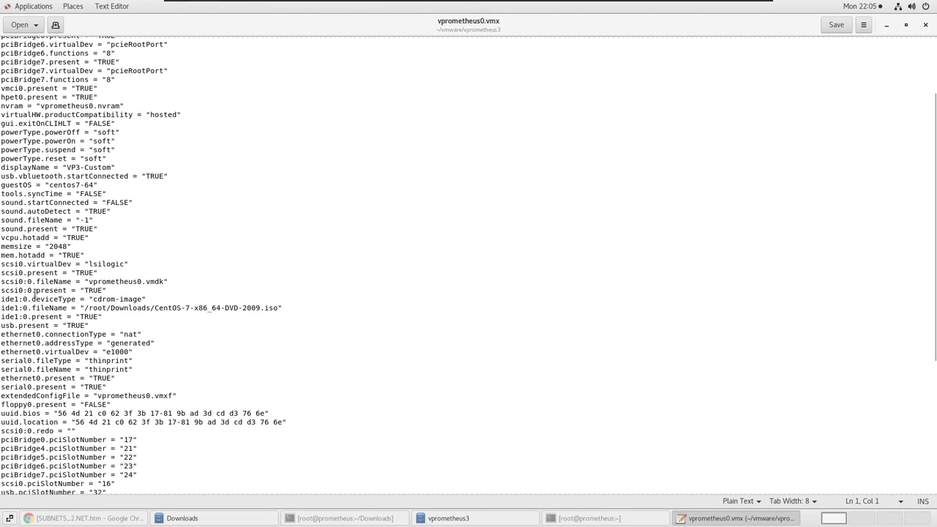
left_click_drag(14, 334, 155, 402)
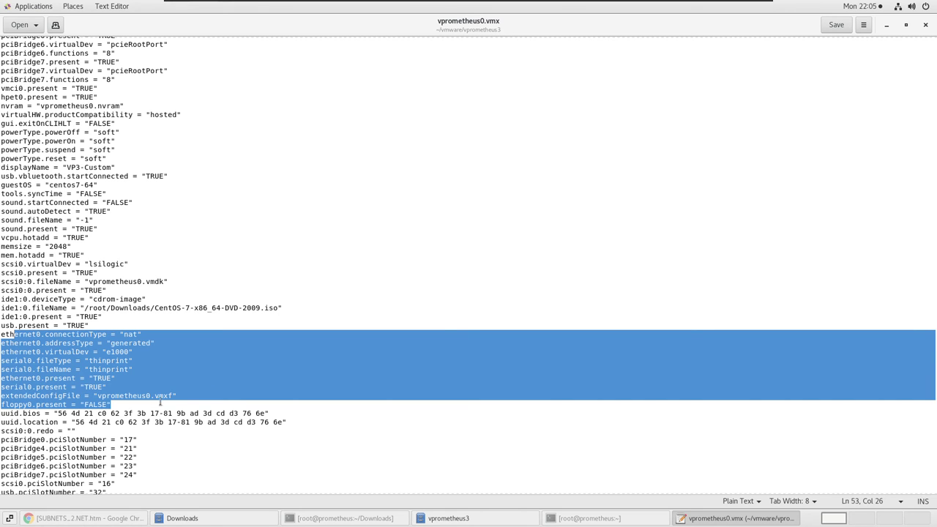
left_click(923, 28)
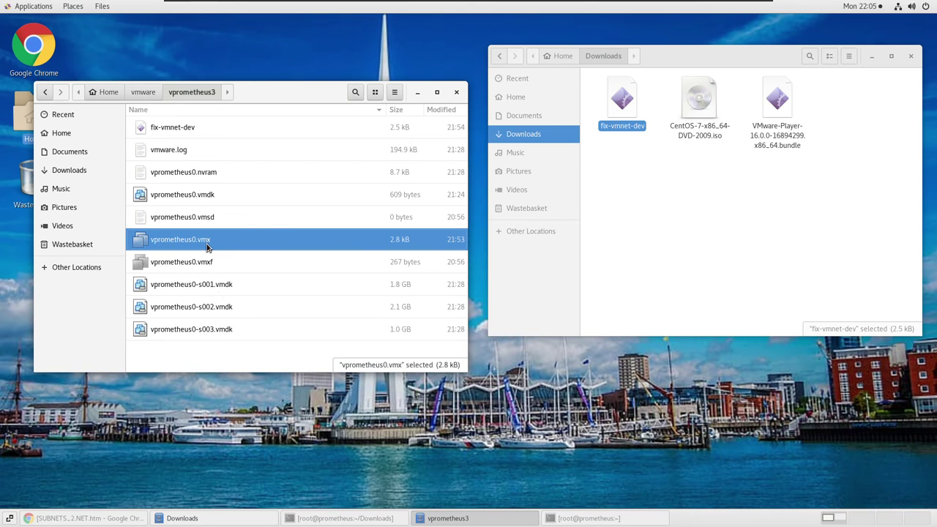
Open a maximised, enlarged terminal in the vprometheus3 folder and list its files with ls.
right_click(255, 355)
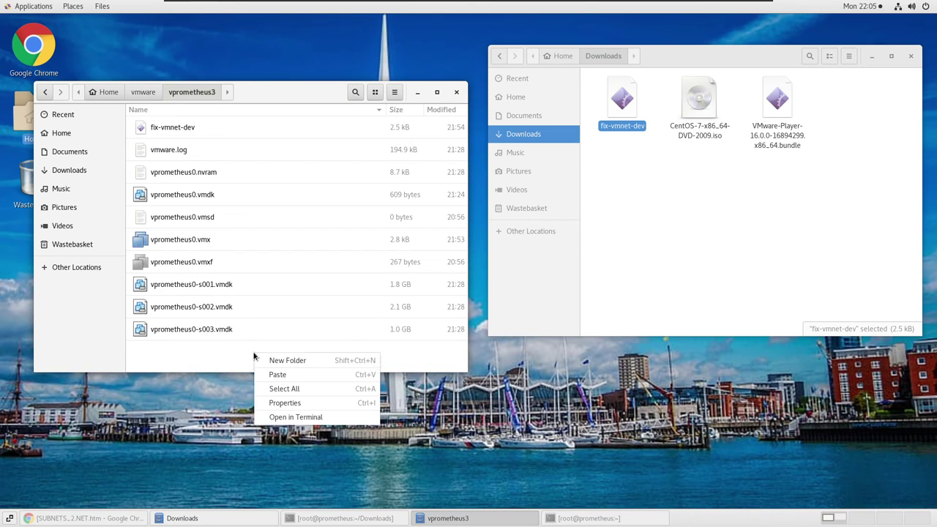
left_click(290, 417)
left_click_drag(189, 24, 524, 63)
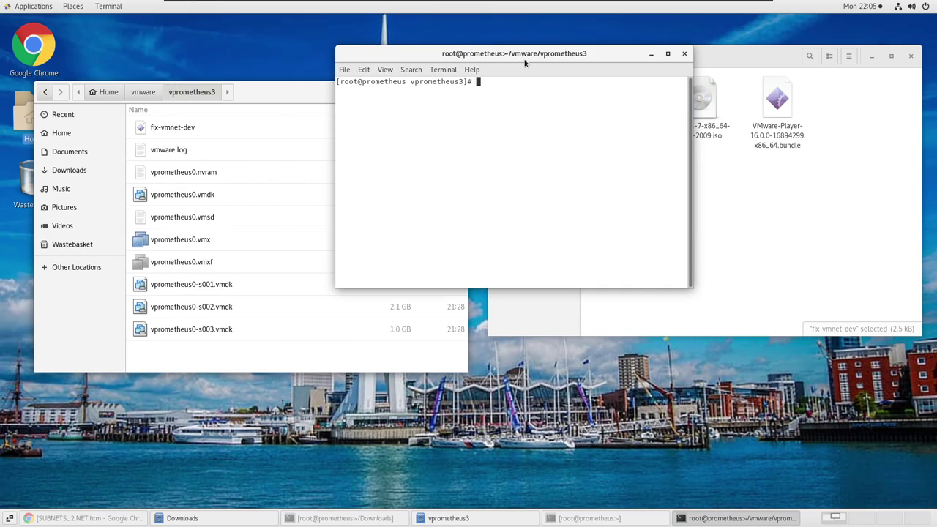
double_click(524, 62)
key("ctrl+plus")
key("ctrl+plus")
key("ctrl+plus")
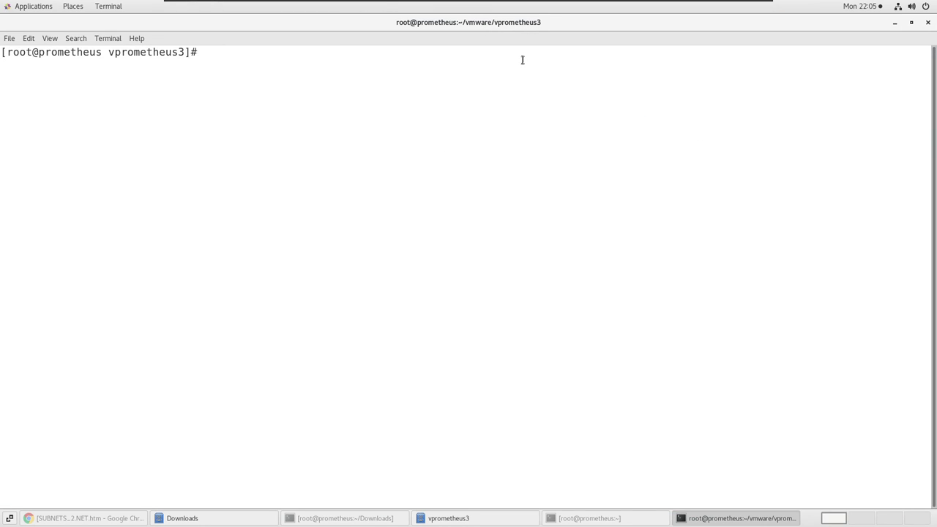
type("ls")
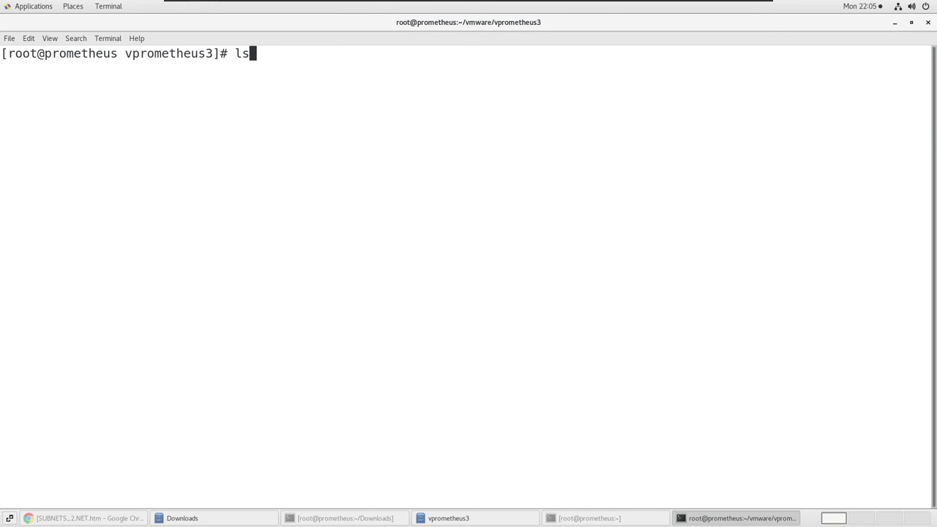
key("Return")
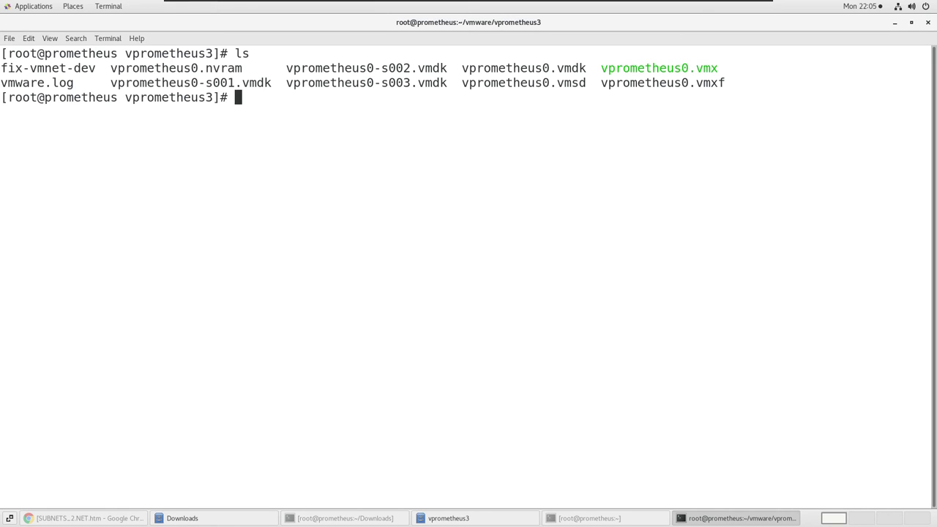
Run chmod 777 fix-vmnet-dev, execute ./fix-vmnet-dev, then exit the terminal.
type("chmod 777 ")
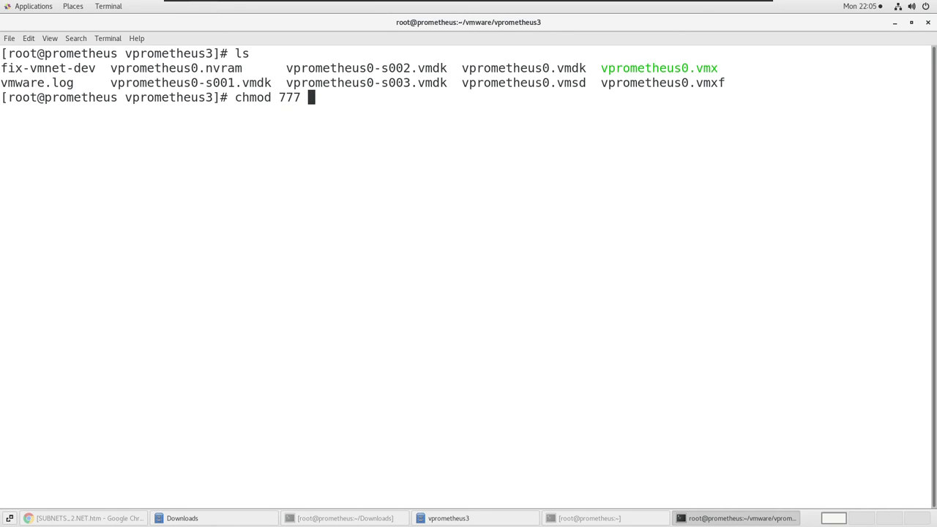
type("fi")
key("Tab")
key("Return")
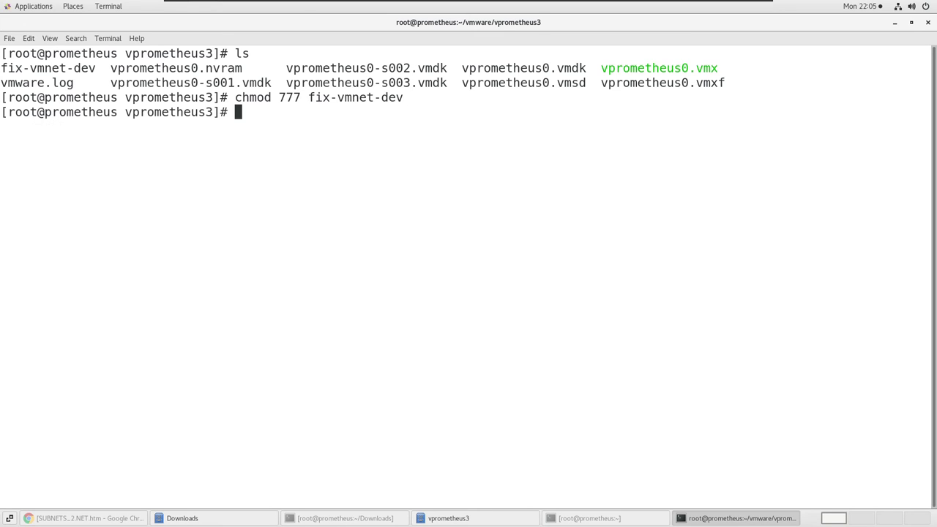
type("./fix")
key("Tab")
key("Return")
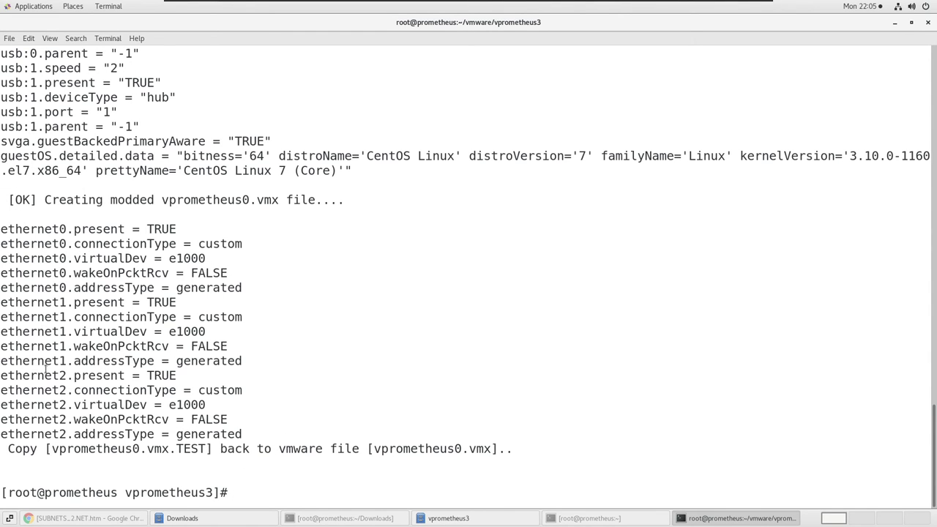
type("exit")
key("Return")
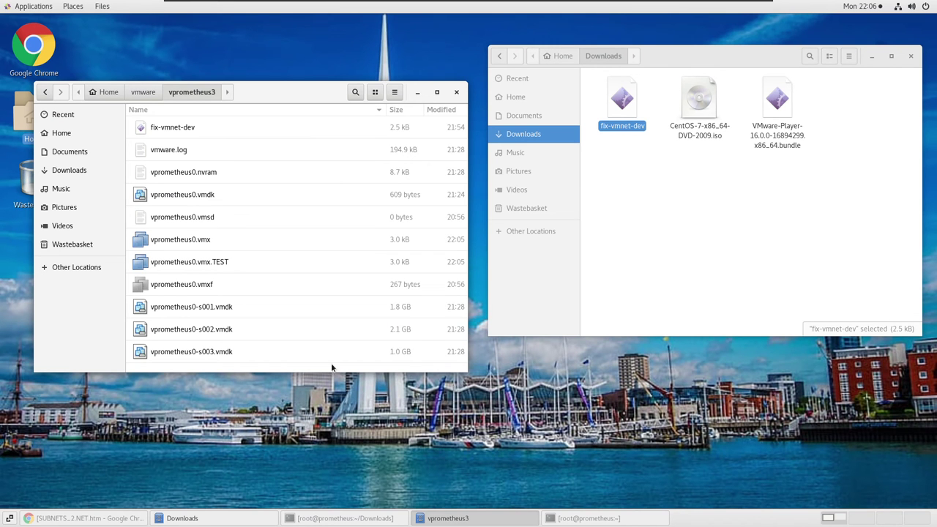
Launch VMware Player, minimize the vprometheus3 window and close the Downloads window.
left_click(33, 7)
mouse_move(41, 144)
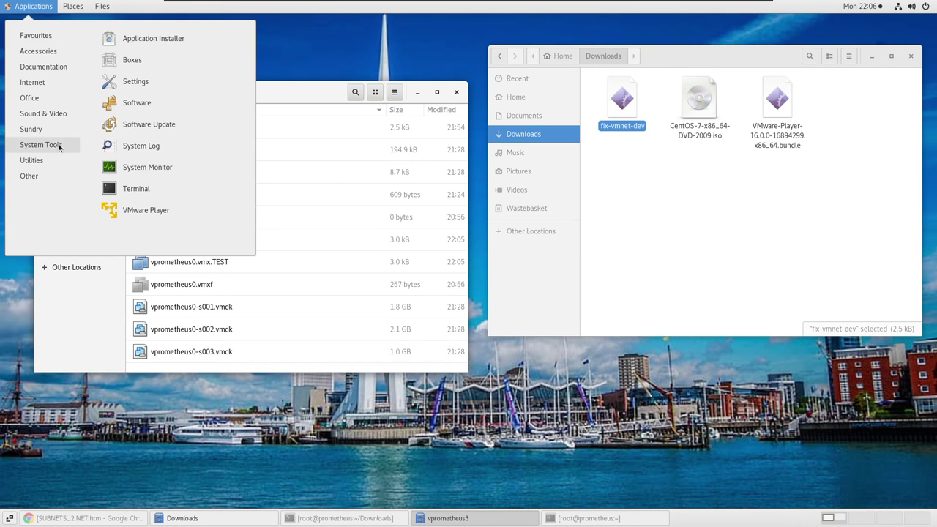
left_click(153, 209)
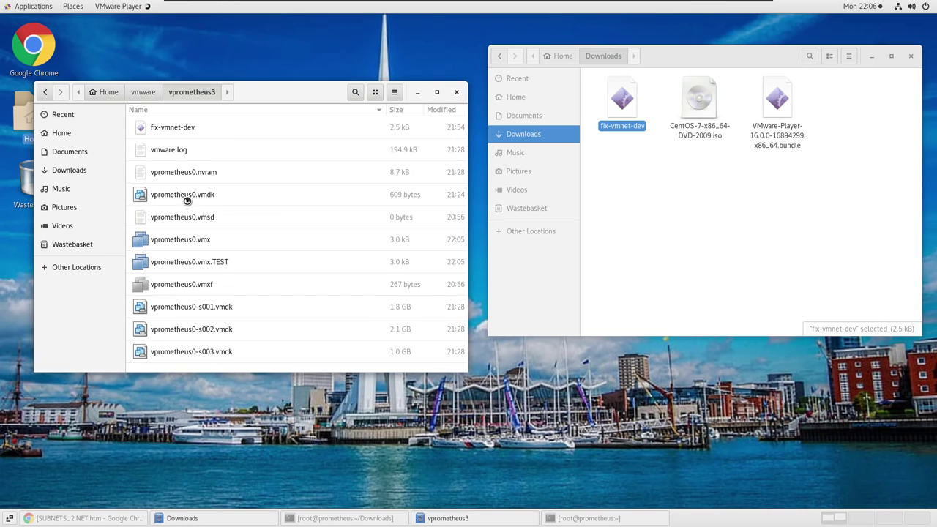
left_click(417, 93)
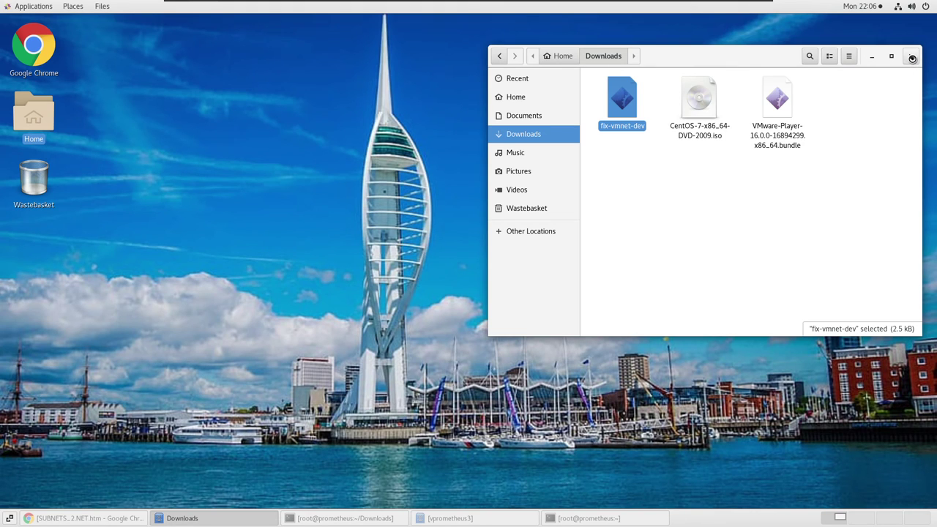
left_click(912, 58)
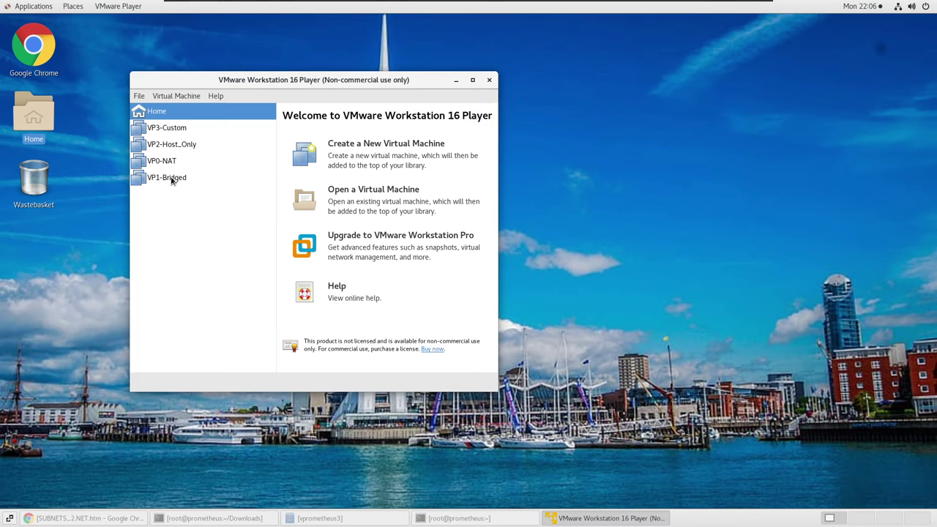
Open VP3-Custom's settings and review its three network adapters, currently on /dev/vmnet0.
left_click(175, 134)
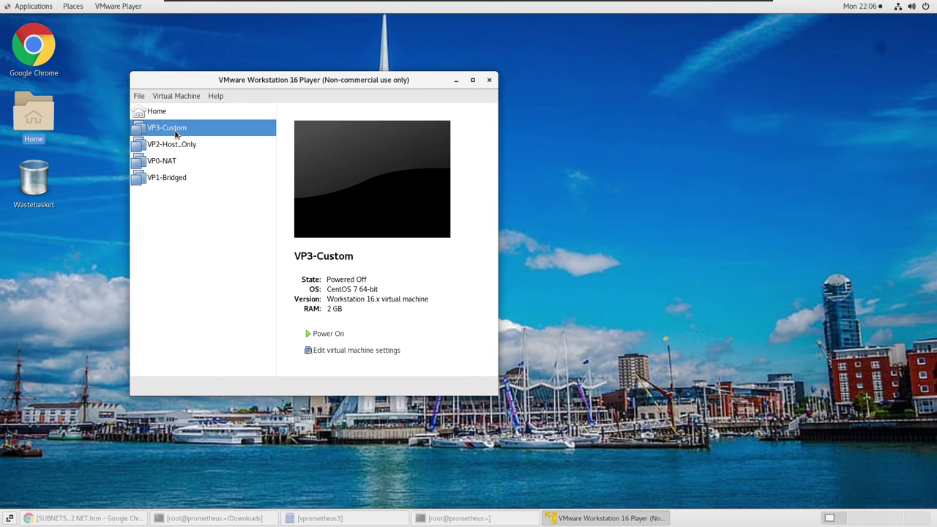
left_click(345, 350)
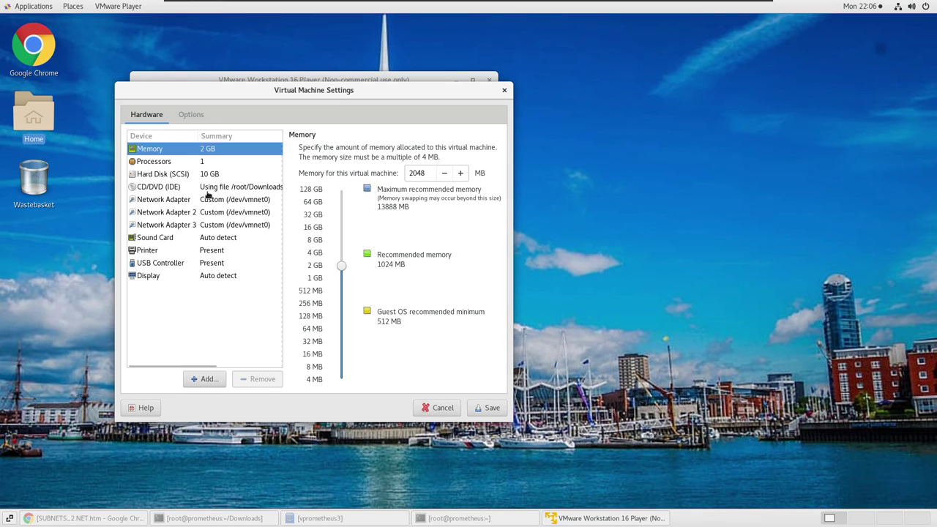
left_click(211, 199)
left_click(214, 212)
left_click(218, 227)
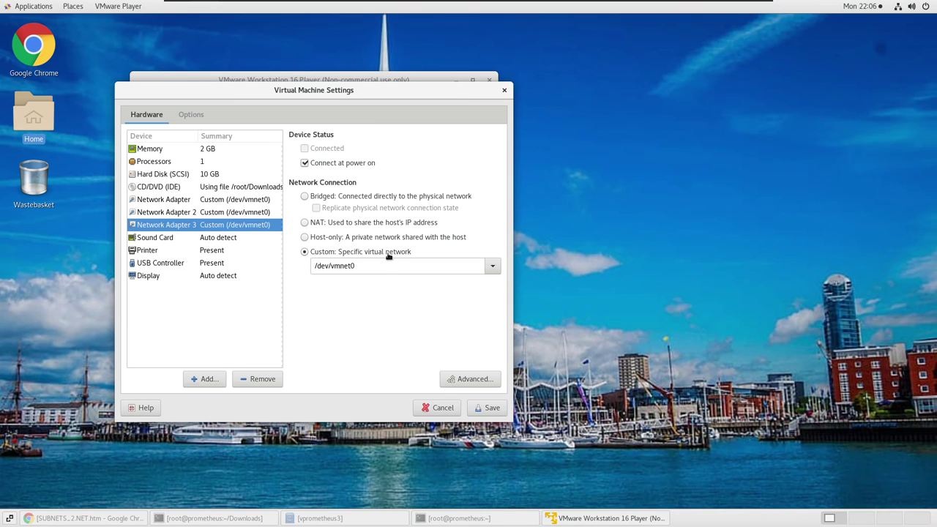
left_click(492, 268)
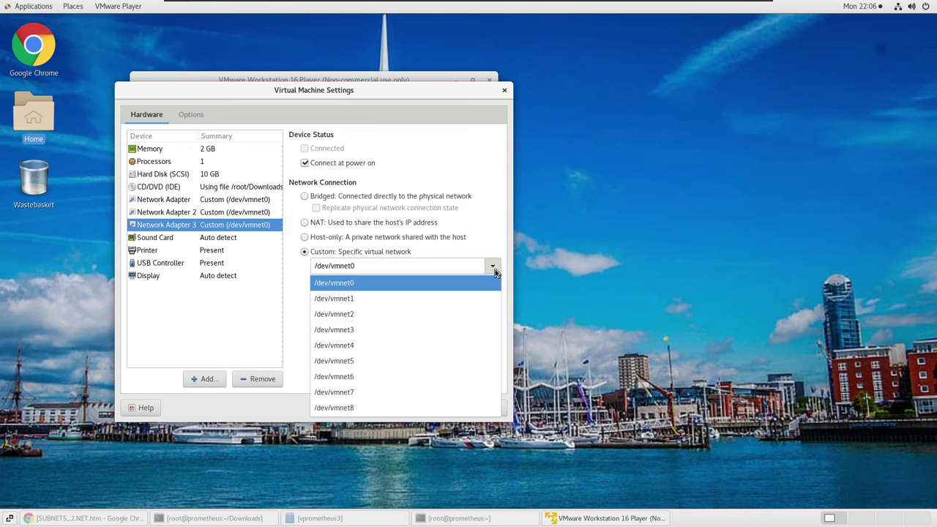
left_click(495, 268)
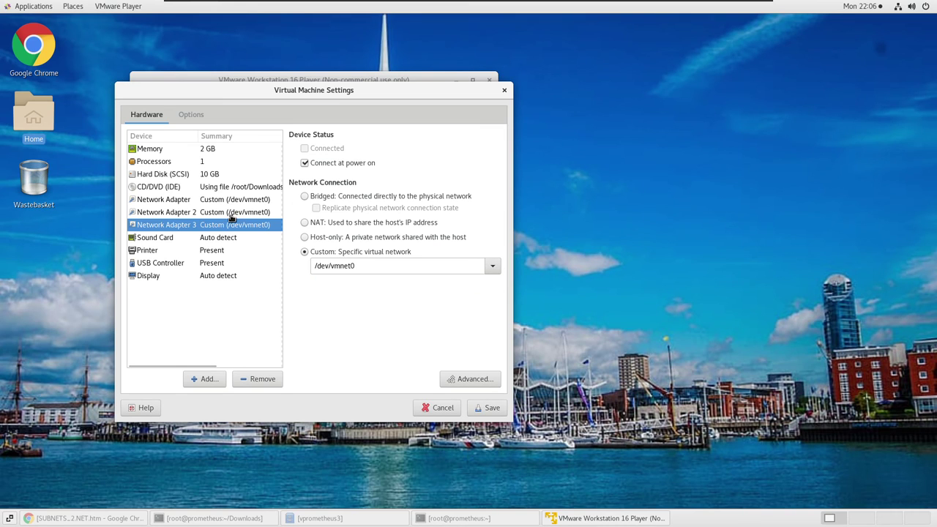
Remove Network Adapters 2 and 3 and connect the remaining adapter to custom /dev/vmnet2.
left_click(230, 214)
left_click(249, 379)
left_click(249, 379)
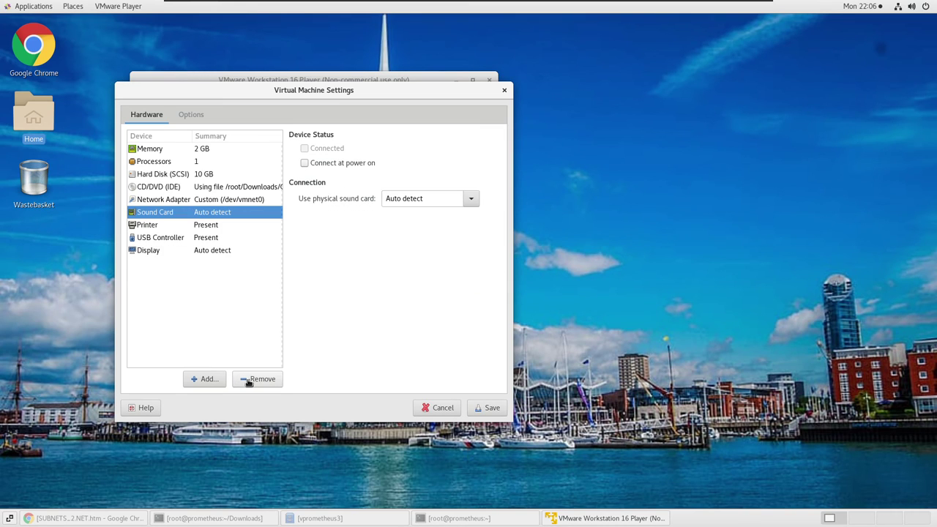
left_click(232, 202)
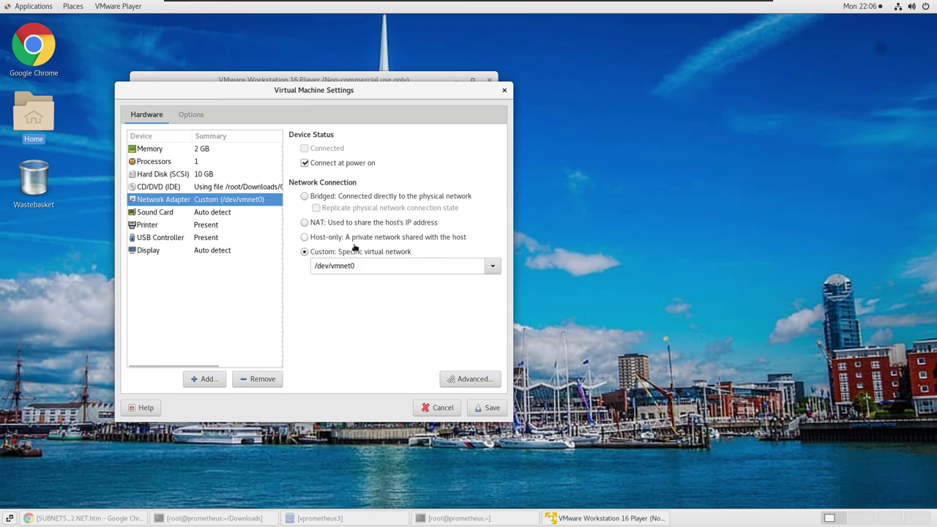
left_click(494, 268)
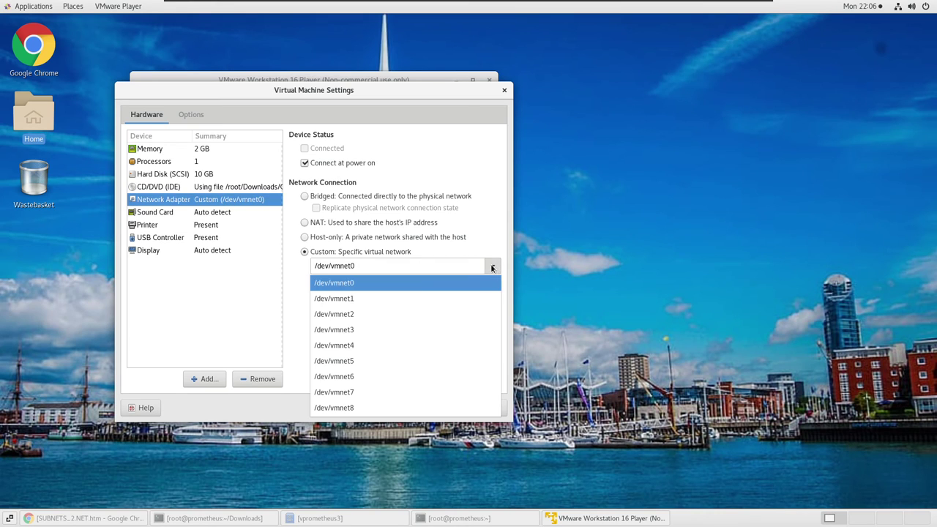
left_click(340, 317)
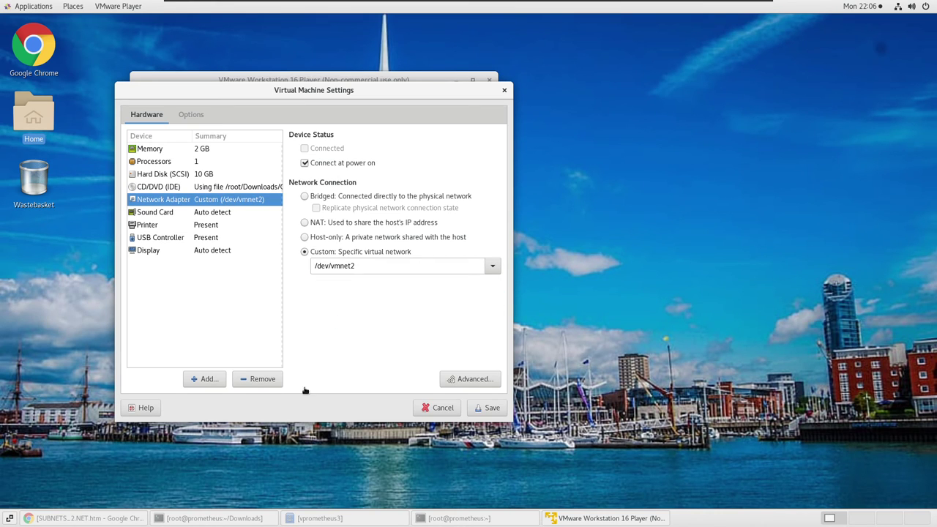
Check the vmnet2 address and netmask in the ifconfig terminal, then save the settings.
left_click(214, 519)
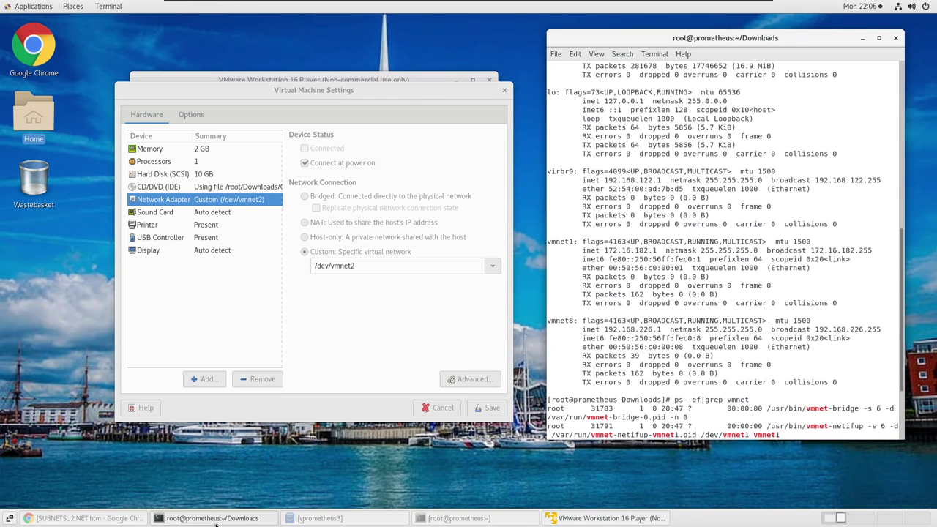
left_click(215, 518)
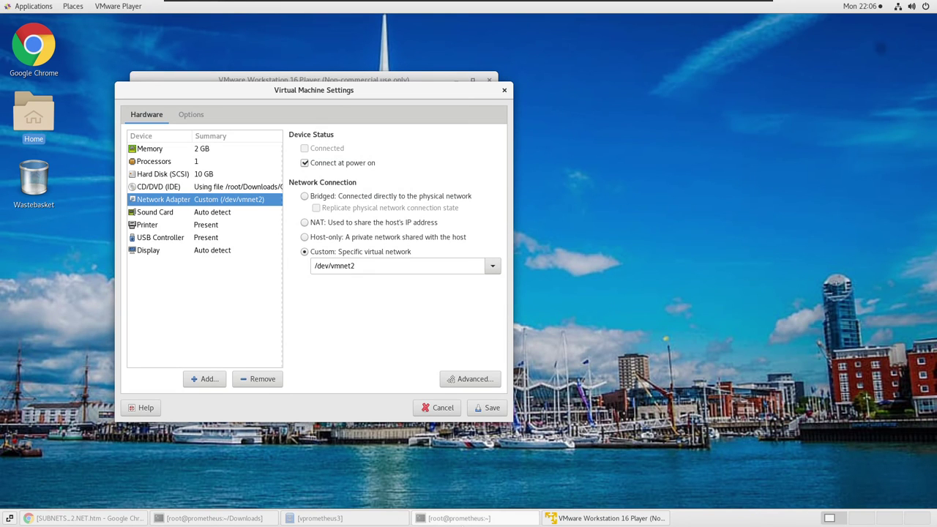
left_click(490, 520)
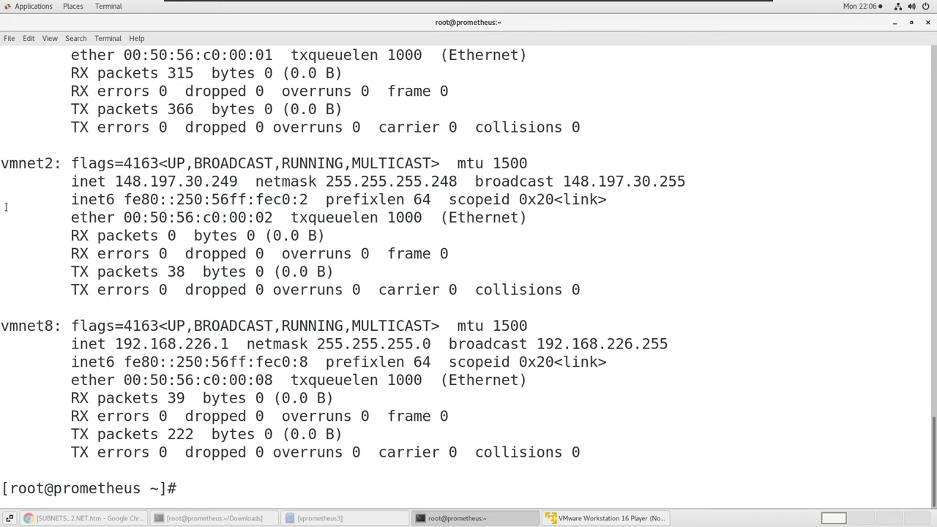
left_click_drag(16, 163, 234, 203)
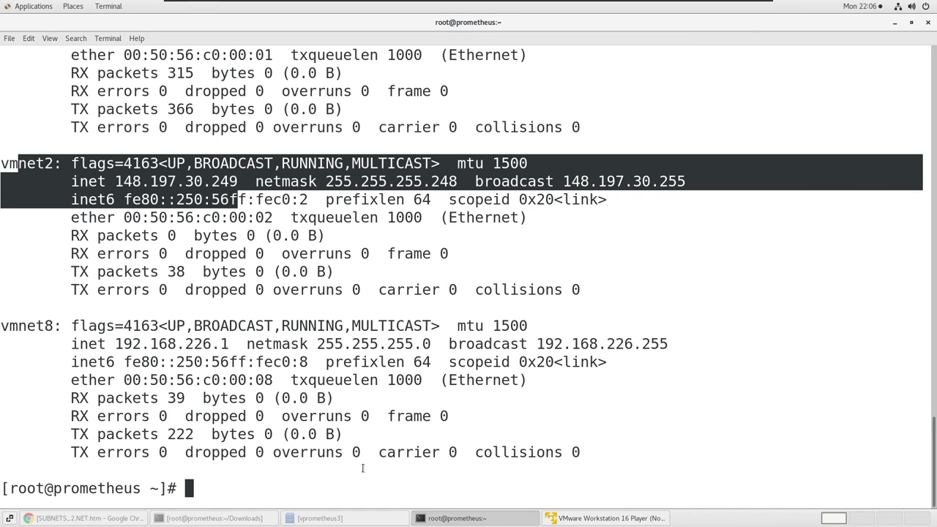
left_click(584, 520)
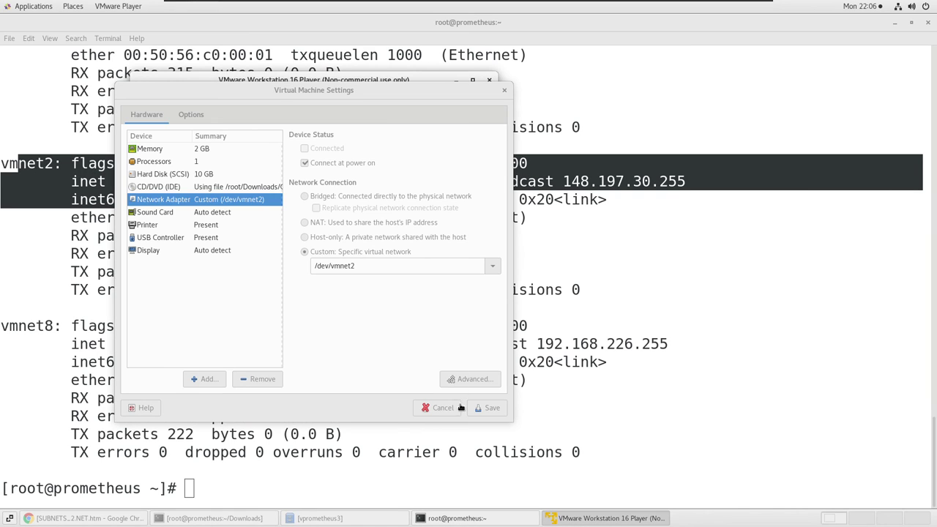
left_click(493, 407)
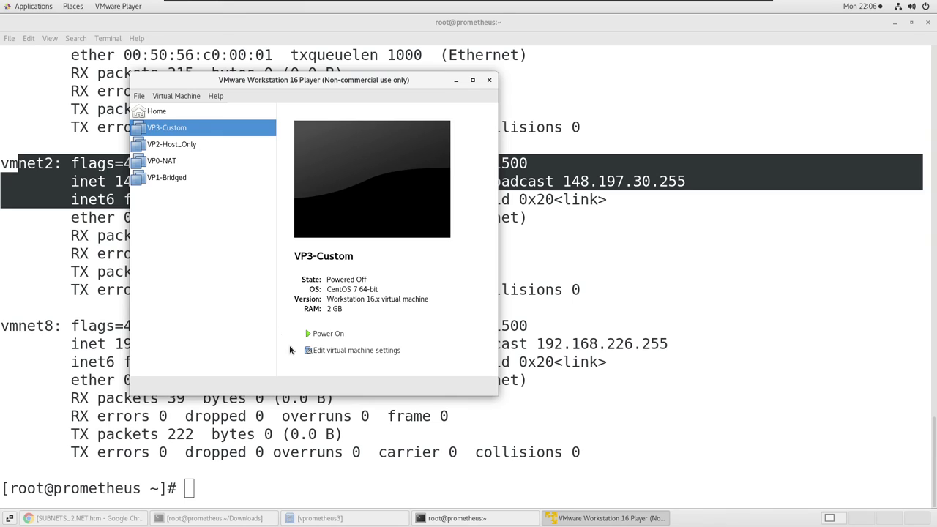
Power on VP3-Custom and answer 'I Copied It' to the moved-or-copied prompt.
left_click(322, 341)
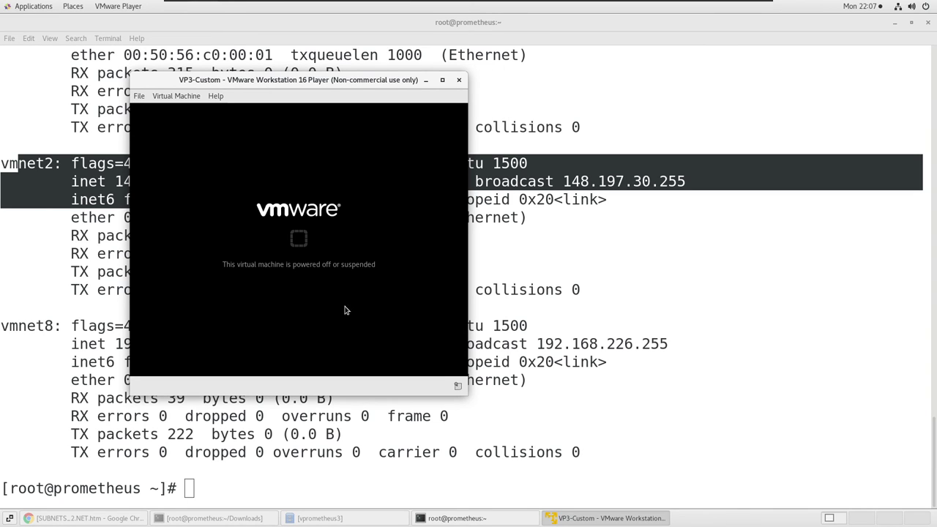
left_click(895, 23)
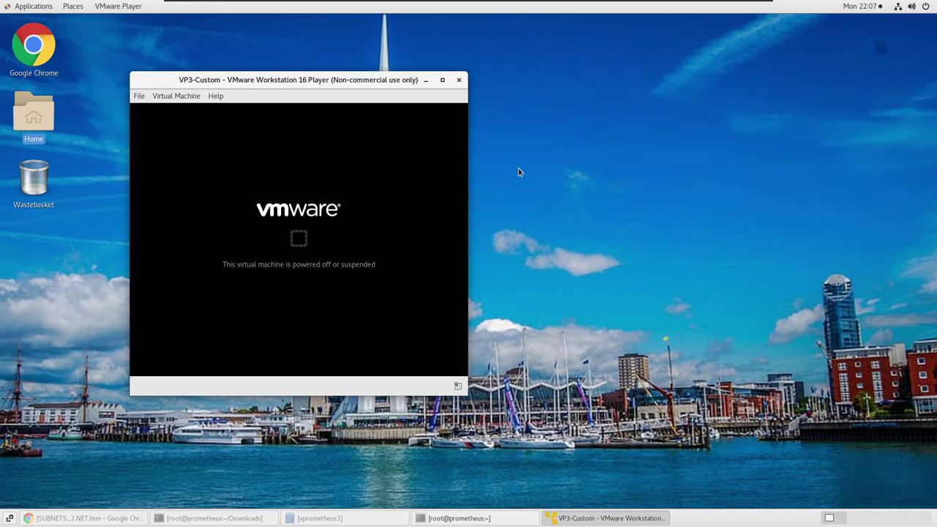
left_click_drag(297, 83, 317, 40)
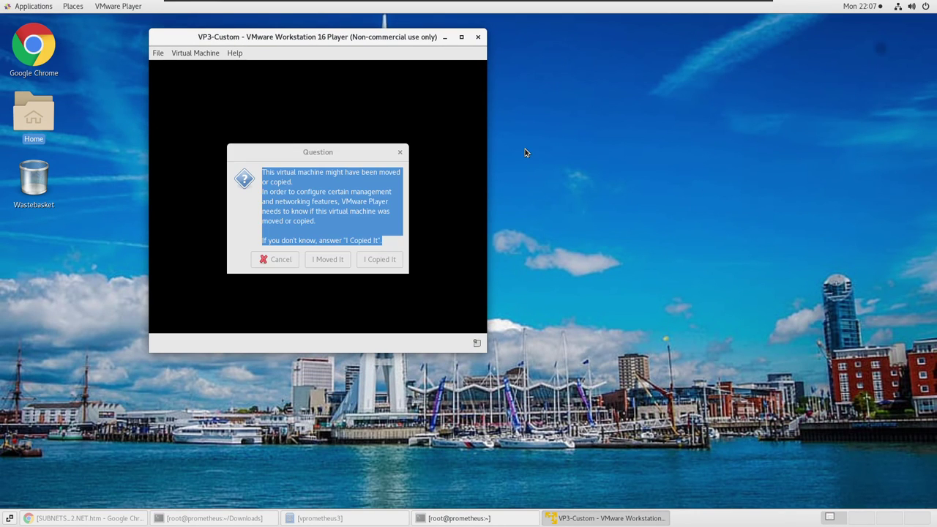
left_click(392, 263)
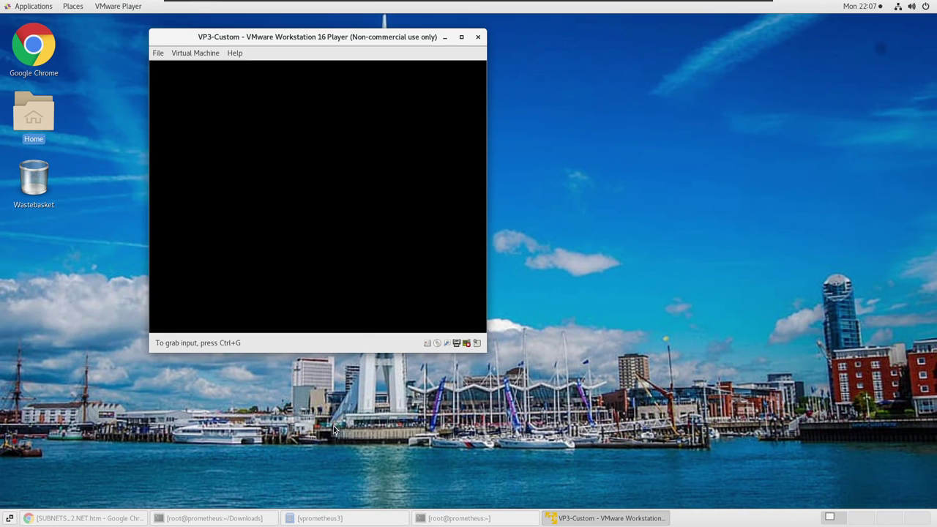
Boot the default CentOS GRUB entry, then release input back to the host.
left_click_drag(337, 36, 183, 22)
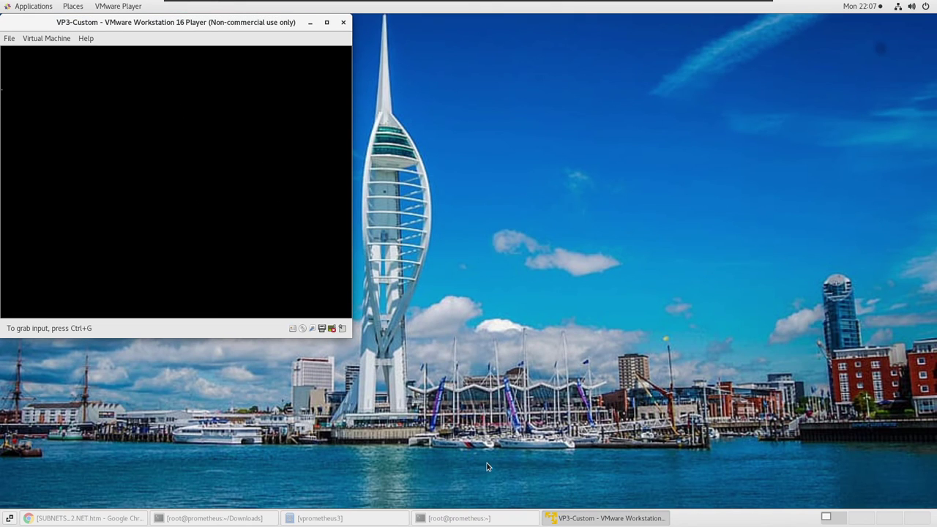
left_click(230, 129)
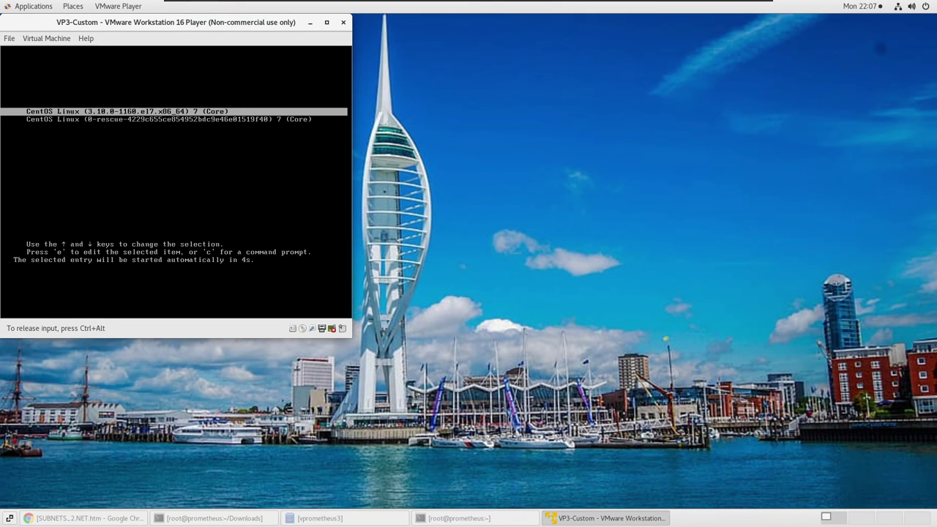
key("Return")
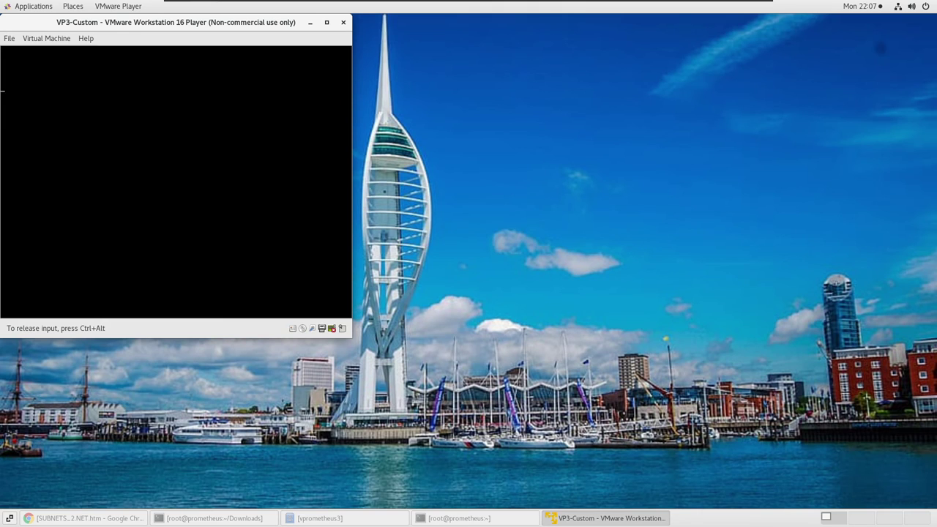
key("ctrl+alt")
left_click(83, 518)
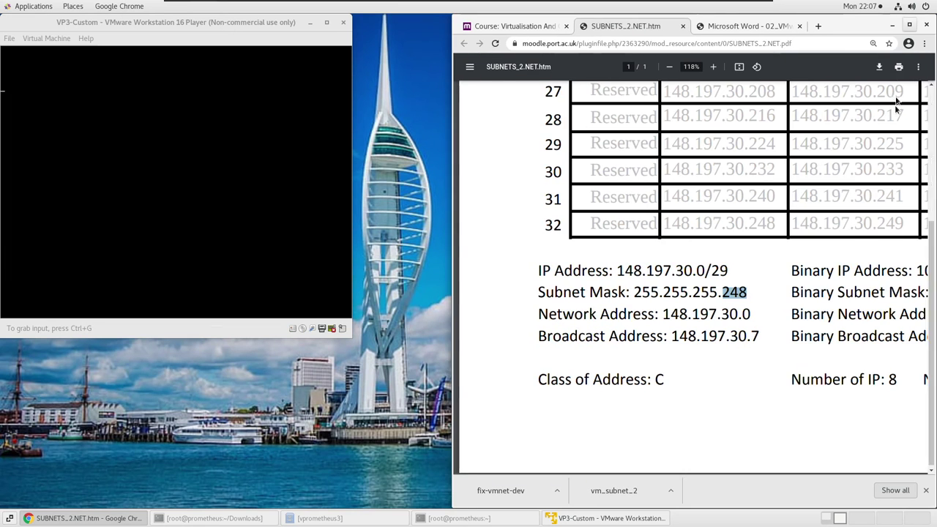
Restore Chrome down and show the 02_VMware.docx lab page beside the VM window.
left_click(914, 21)
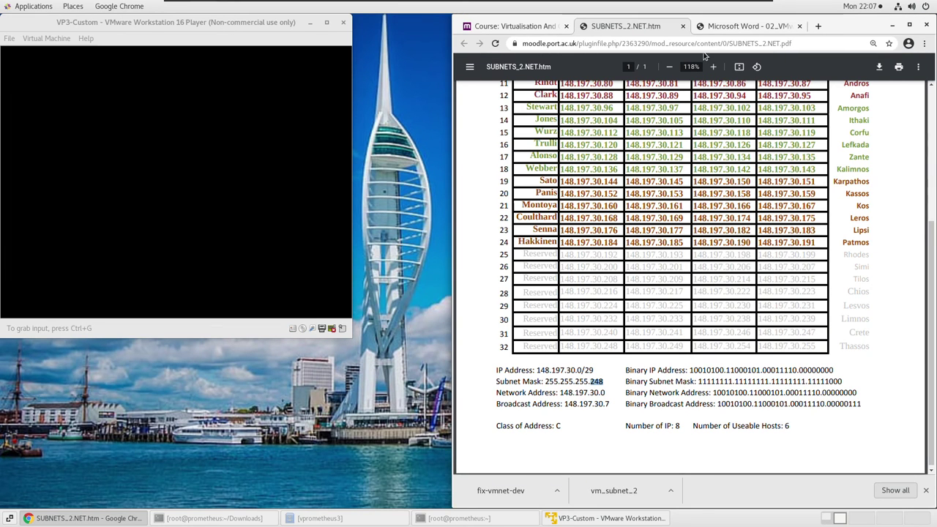
left_click(741, 30)
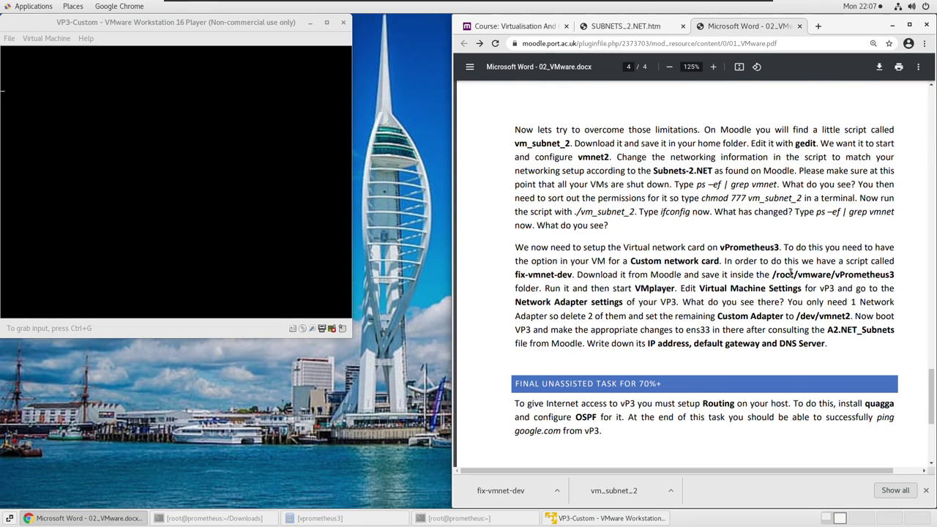
scroll(790, 273, "down", 1)
scroll(789, 273, "up", 2)
scroll(787, 272, "up", 1)
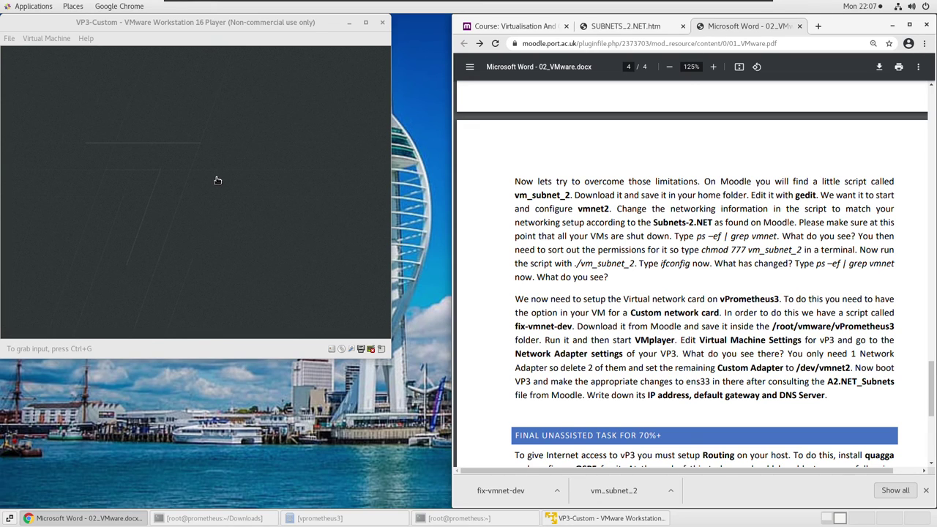
Wait for VP3-Custom to reach the CentOS login screen, toggling input between host and VM.
left_click(218, 180)
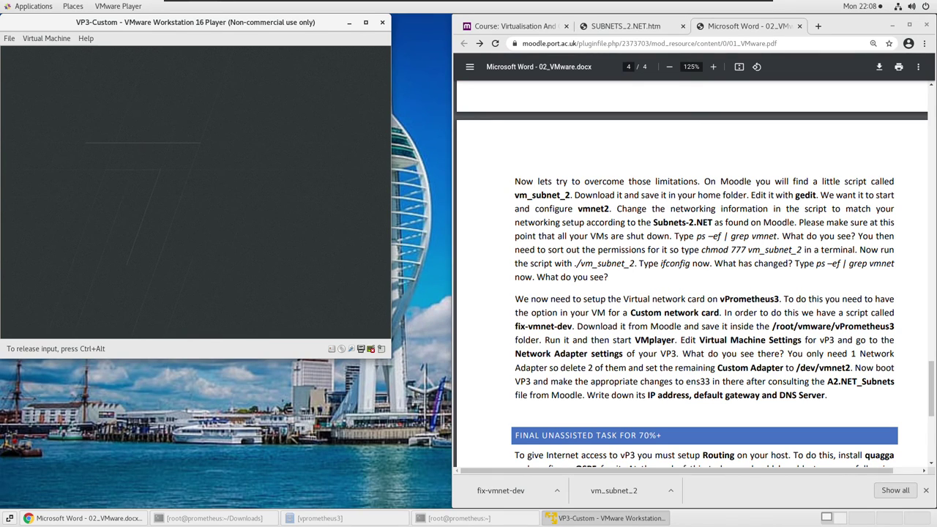
key("ctrl+alt")
key("ctrl+g")
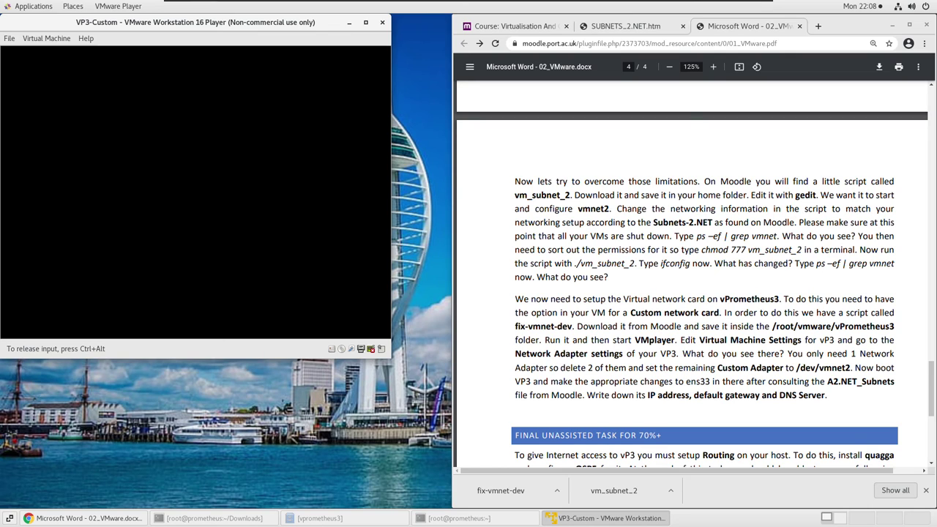
key("ctrl+alt")
key("ctrl+g")
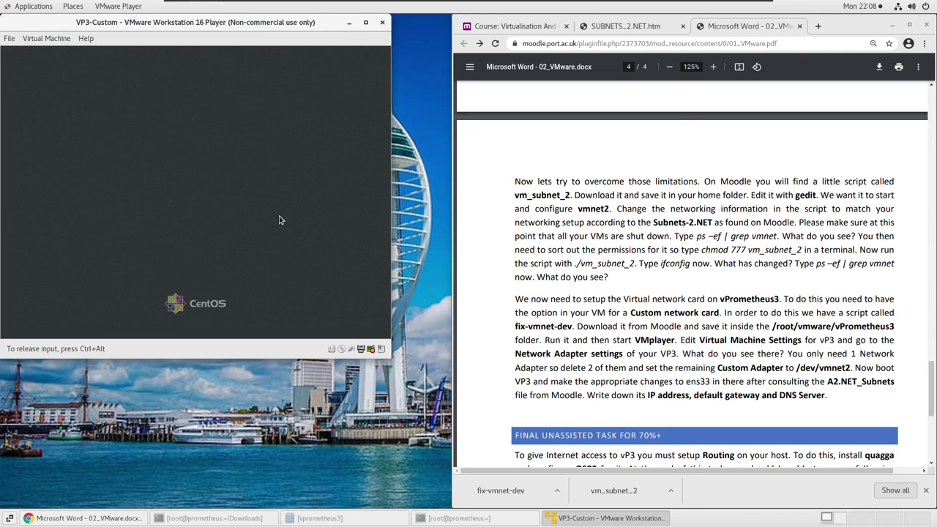
Sign in to CentOS via 'Not listed?' as root with the account password.
left_click(126, 215)
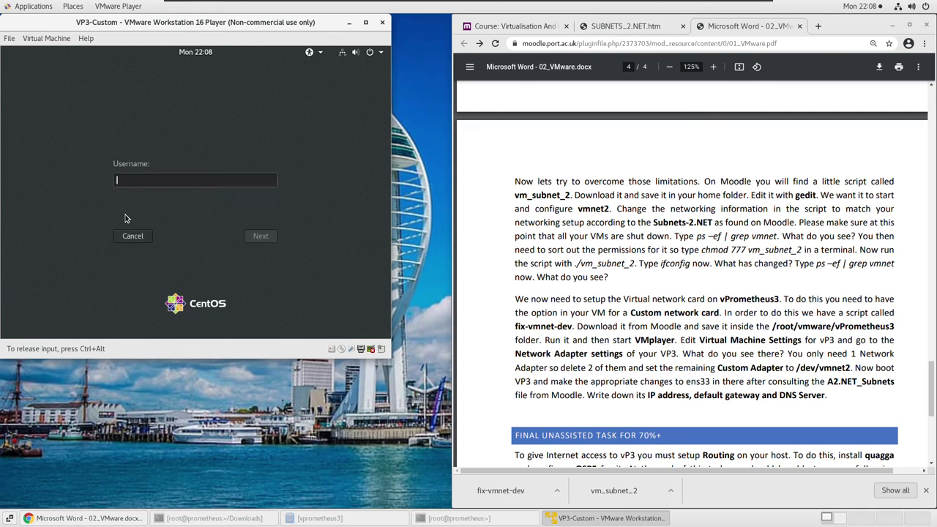
type("root")
key("Return")
type("r*********")
key("Return")
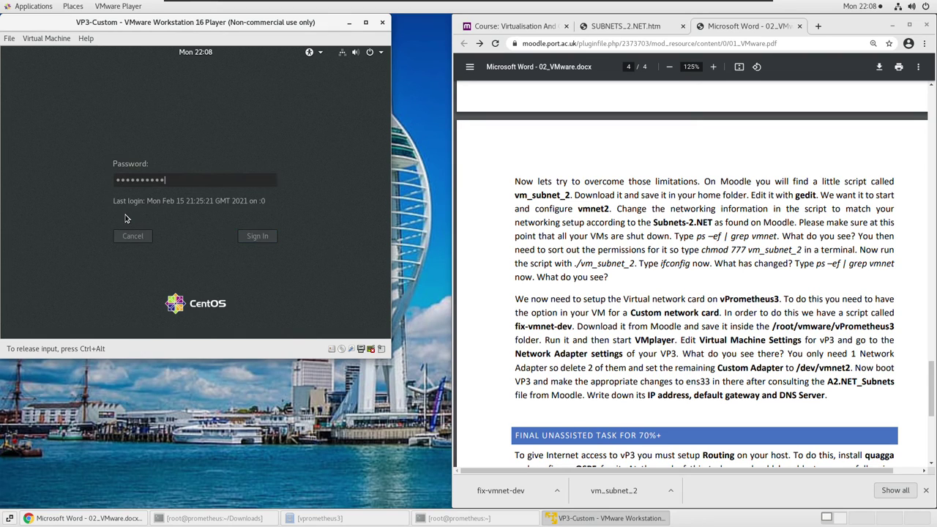
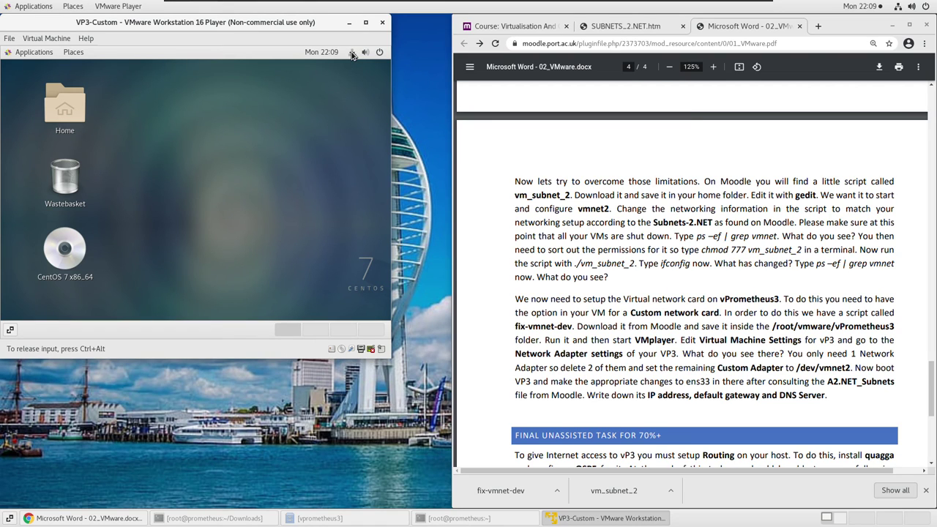
Open a terminal from the guest desktop's context menu and close the Connection failed notice.
right_click(172, 154)
left_click(231, 246)
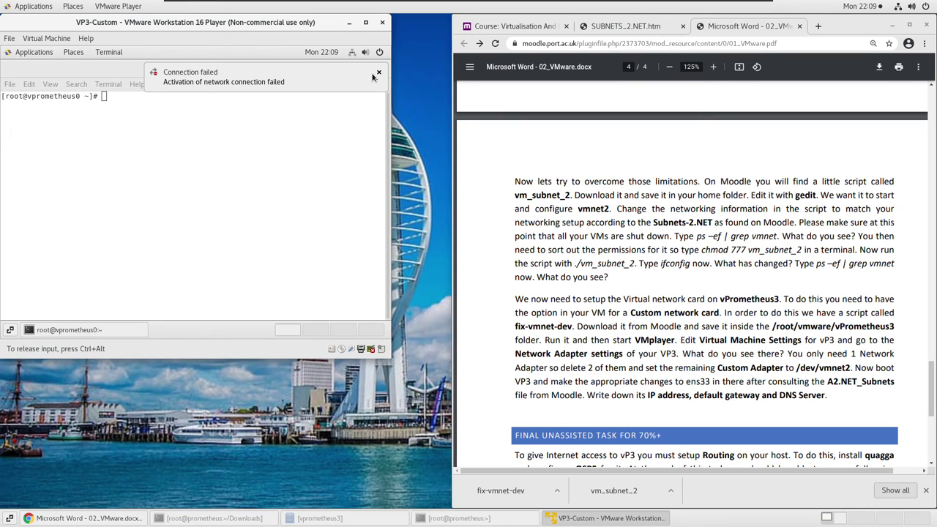
left_click(379, 73)
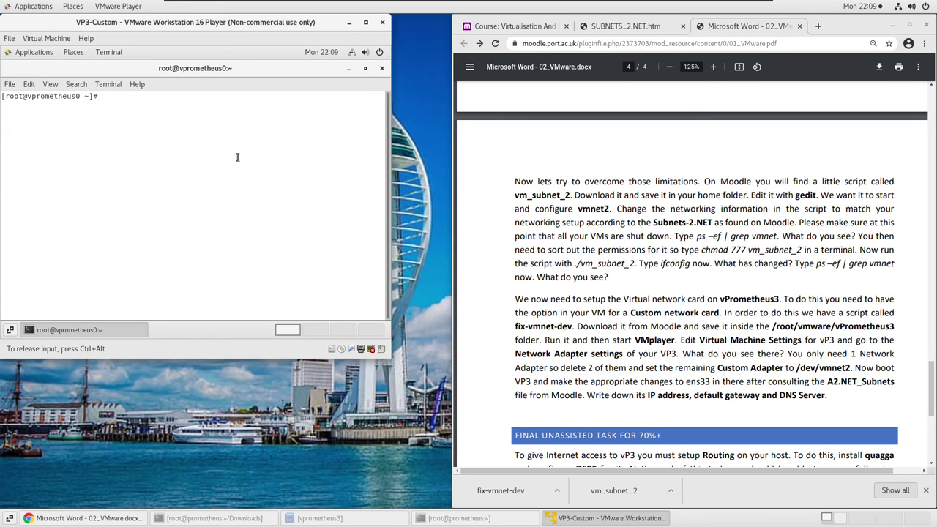
Edit /etc/hostname in vi, changing vprometheus0 to vprometheus3, and save with :wq.
type("vi /etc/hostname")
key("Return")
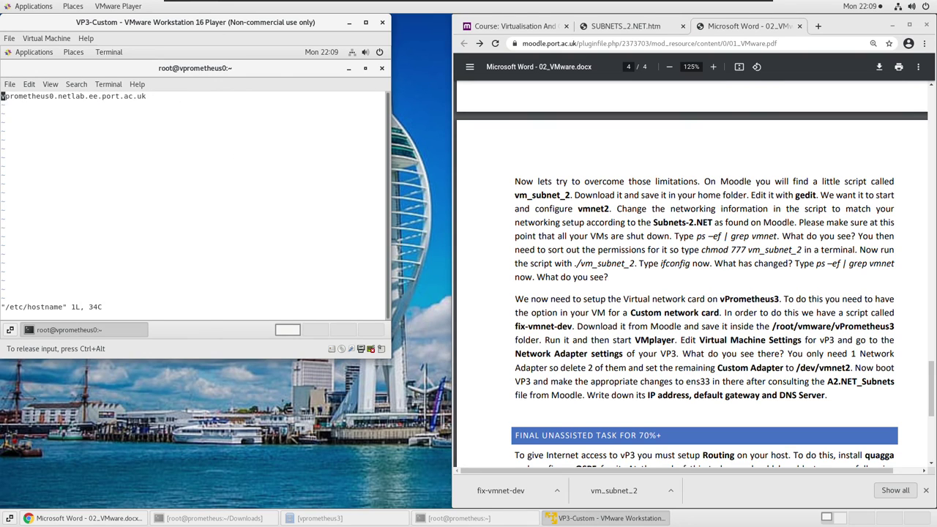
key("i")
key("Right")
key("Right")
key("Right")
key("Right")
key("Right")
key("Right")
key("Right")
key("Right")
key("Right")
key("Right")
key("Right")
key("Right")
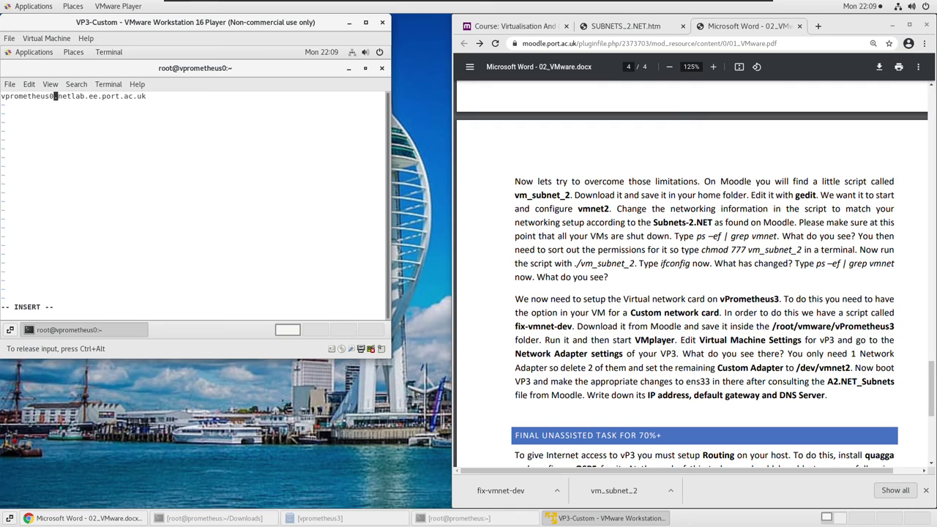
key("BackSpace")
type("3")
key("Escape")
type(":wq")
key("Return")
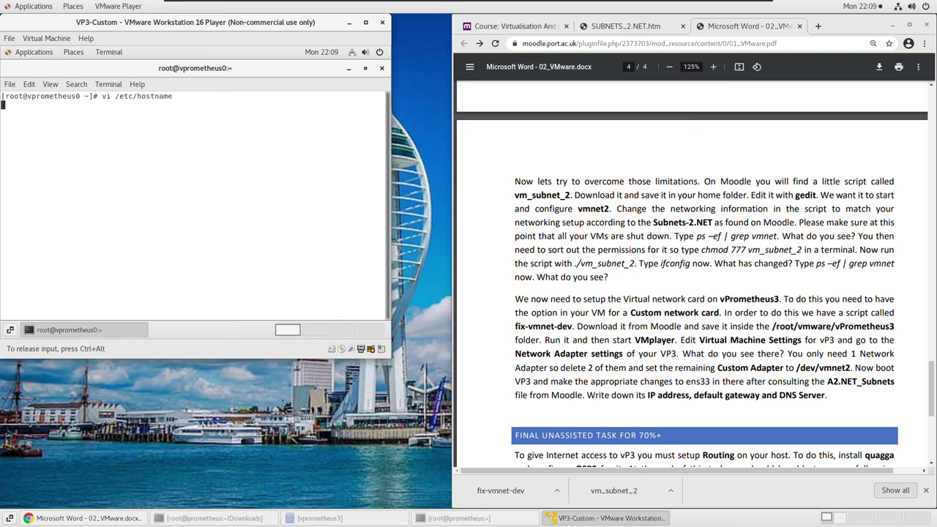
Run reboot in the guest, then release input to the host and maximize the player window.
type("reboot")
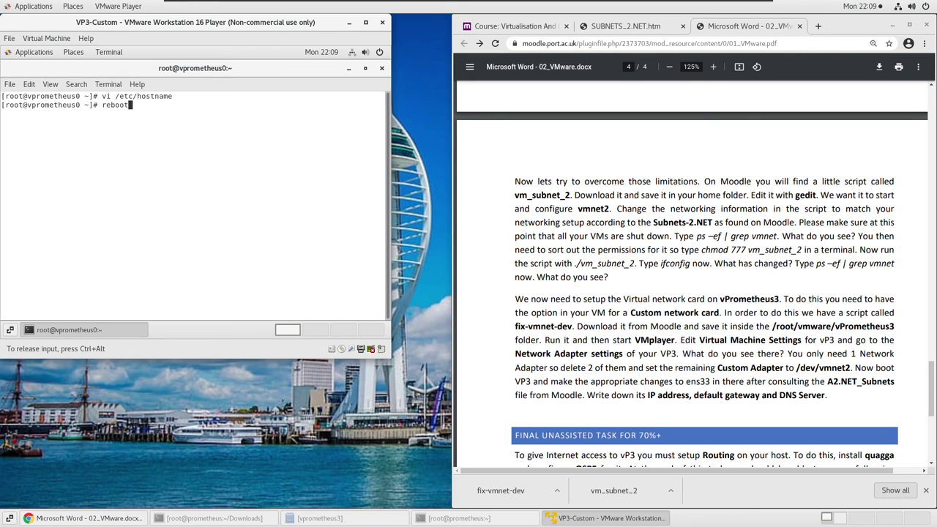
key("Return")
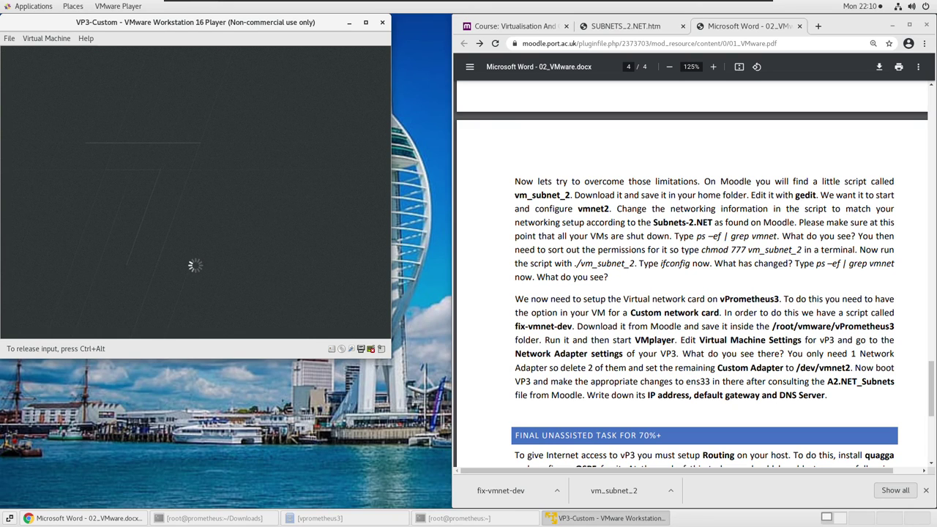
key("ctrl+alt")
left_click(366, 22)
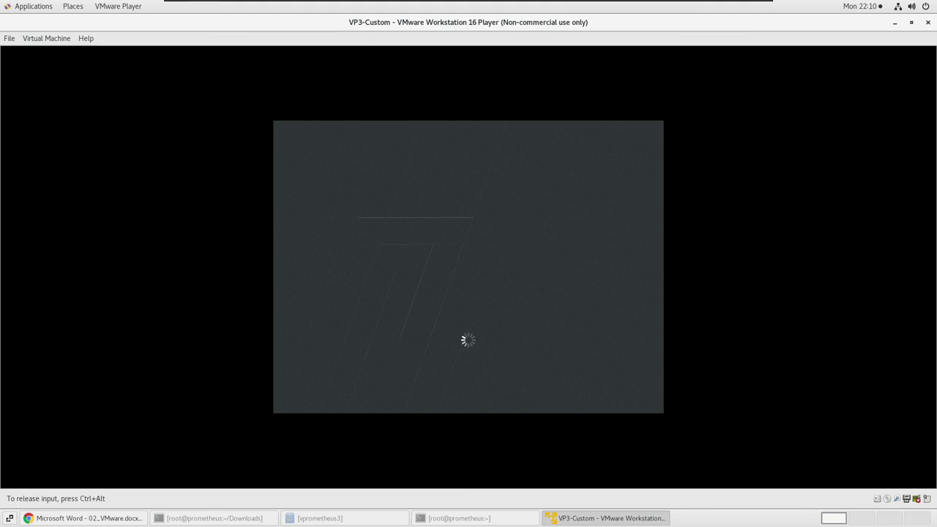